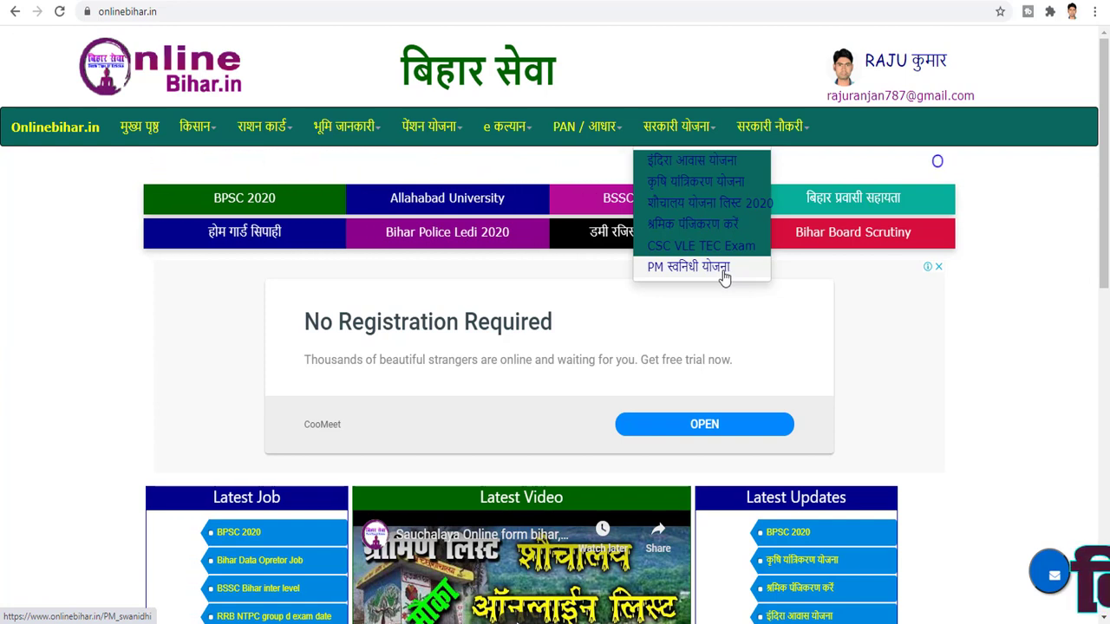
Open the PM स्वनिधी योजना article from onlinebihar.in's सरकारी योजना dropdown
click(686, 269)
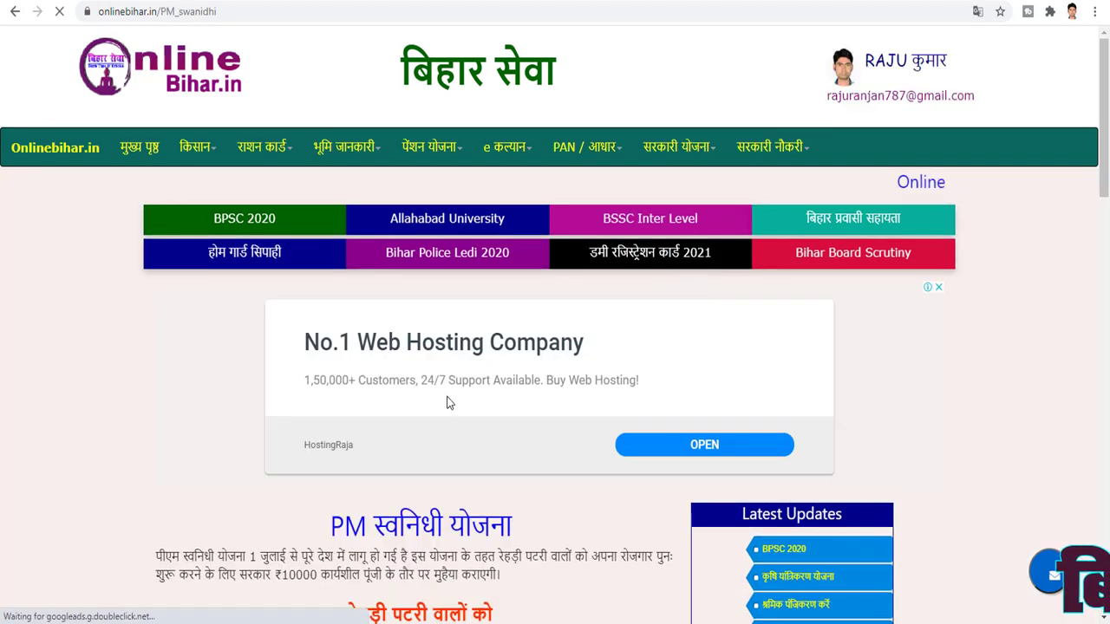
Scroll through the article's objectives graphic, ₹10000 loan summary and 'किसे मिलेगा लोन' eligibility section
scroll(438, 429, down, 2)
scroll(438, 438, down, 1)
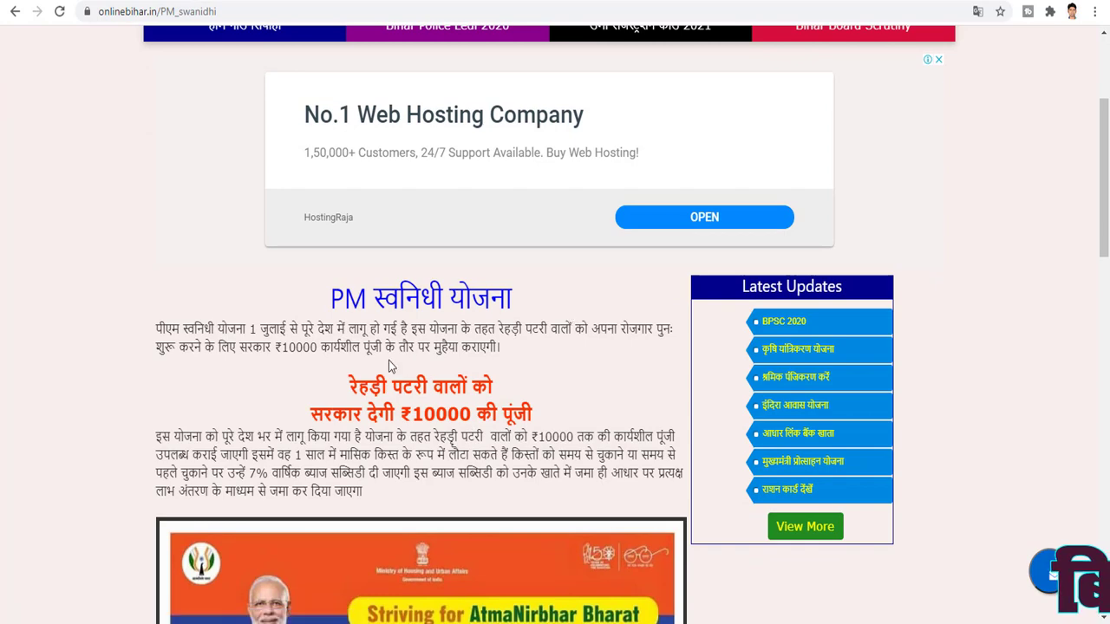
scroll(399, 362, down, 4)
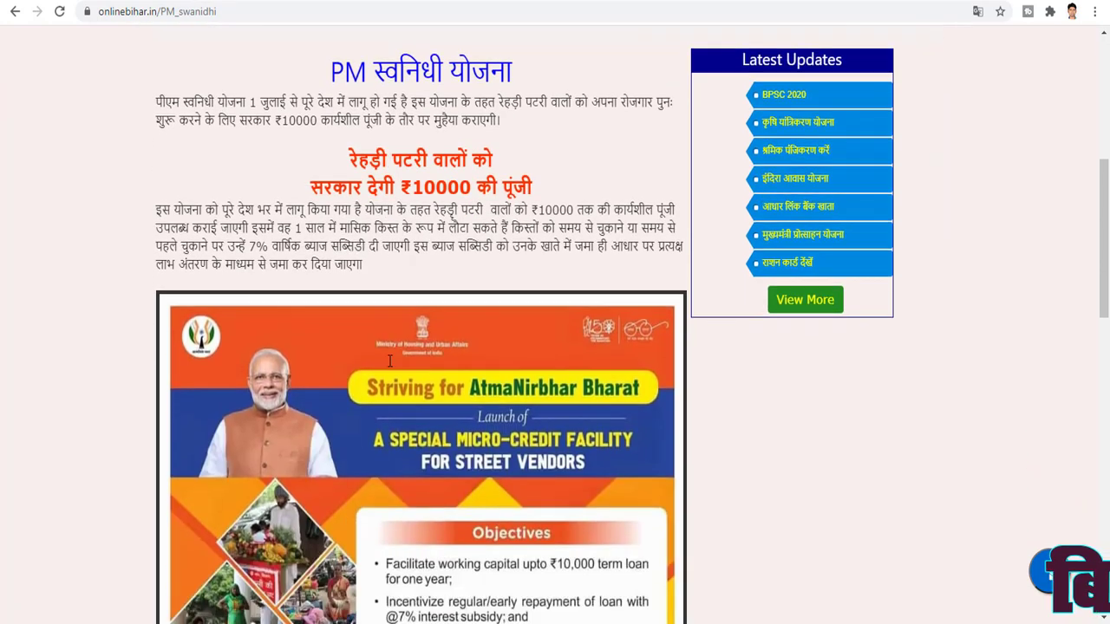
scroll(413, 354, down, 3)
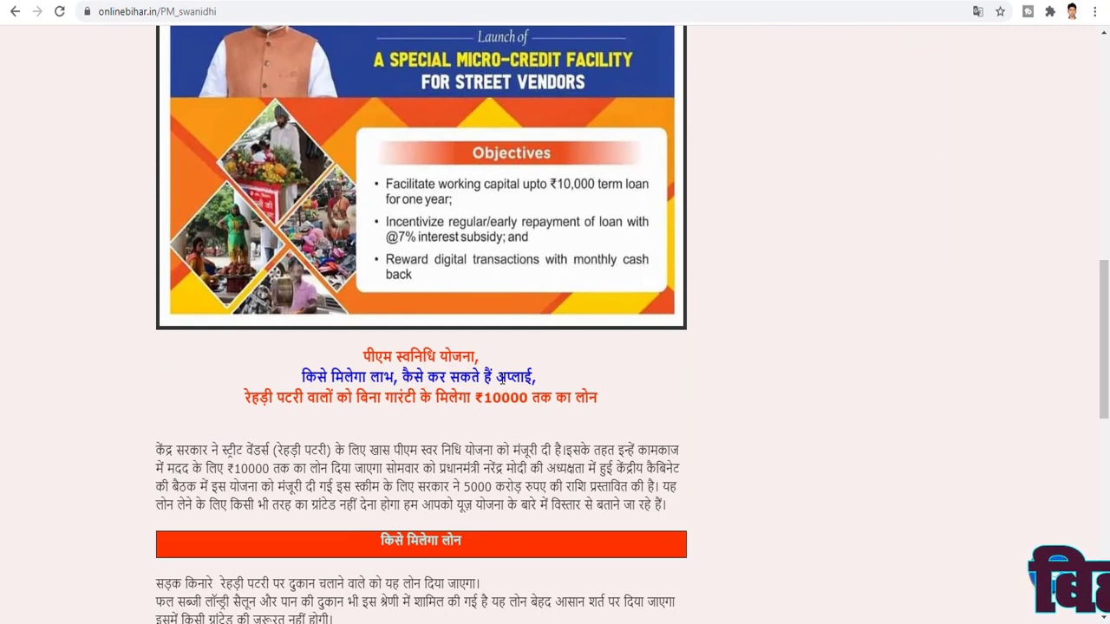
scroll(535, 371, up, 5)
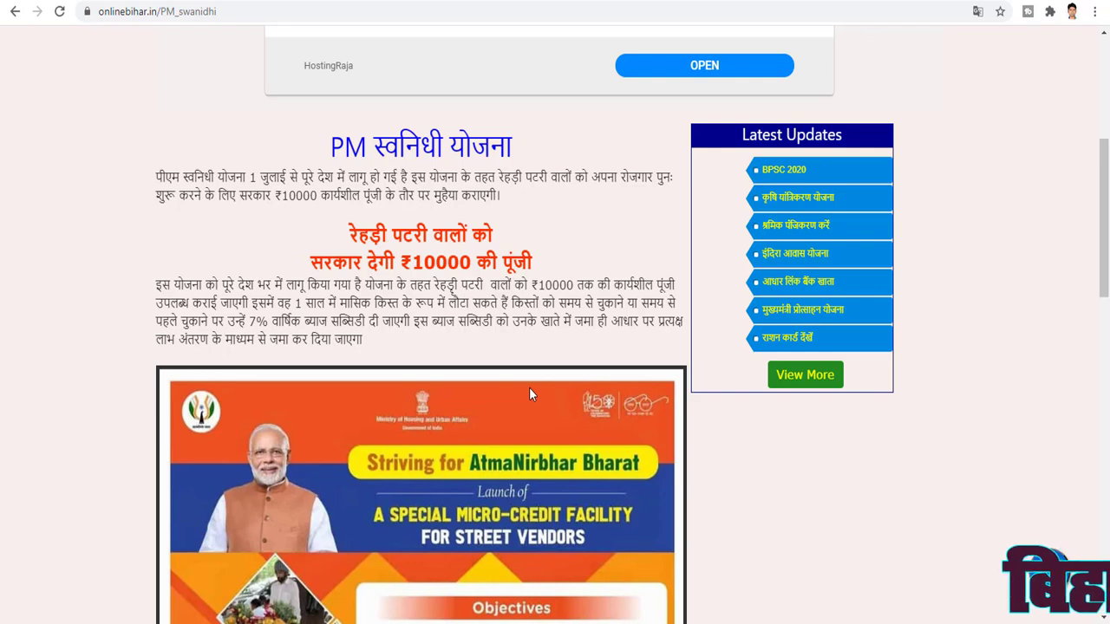
scroll(530, 395, down, 1)
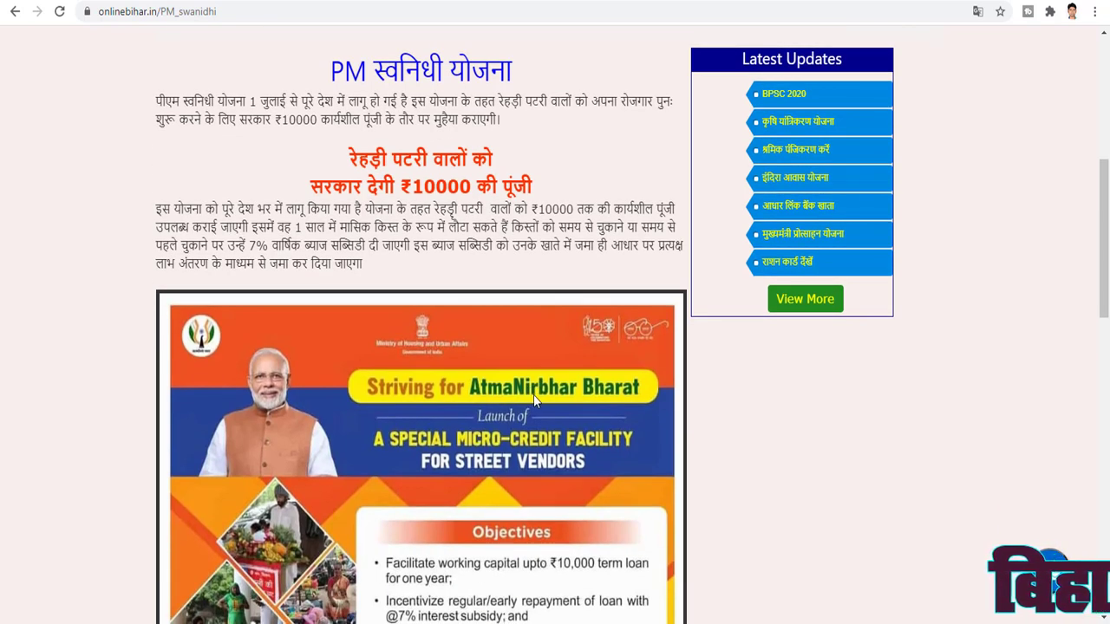
scroll(538, 388, down, 1)
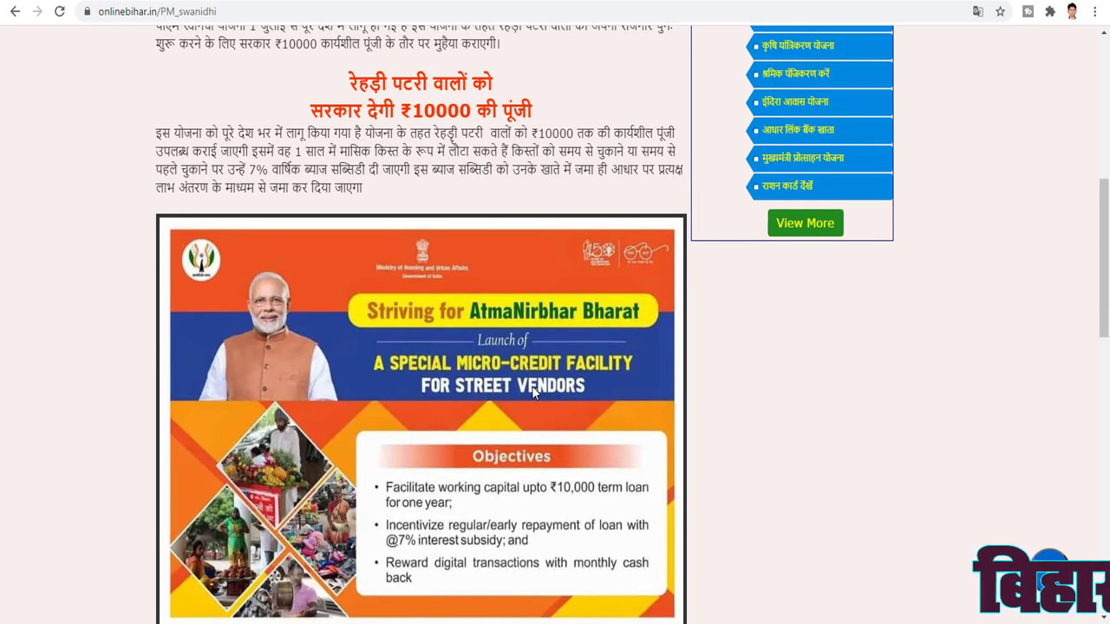
scroll(532, 386, down, 2)
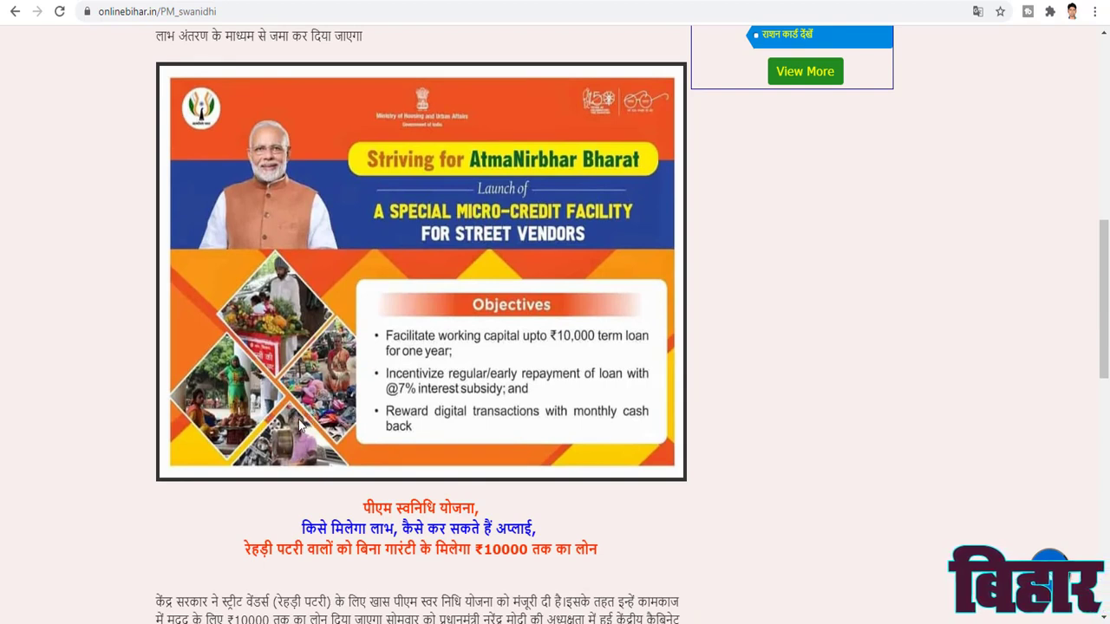
scroll(301, 423, down, 1)
scroll(306, 430, down, 1)
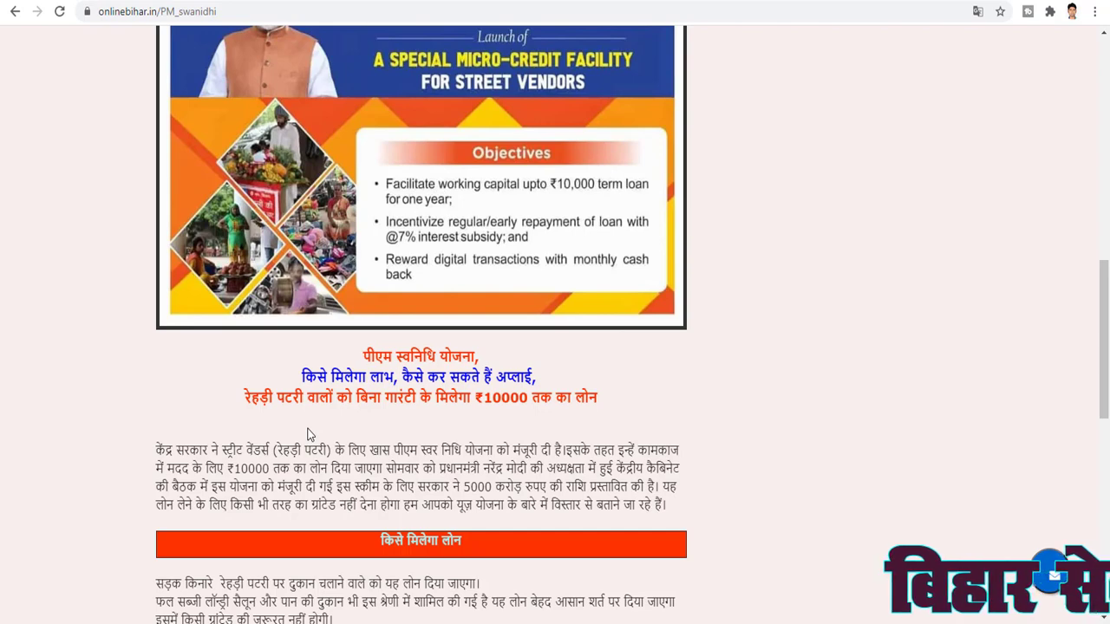
scroll(309, 434, up, 3)
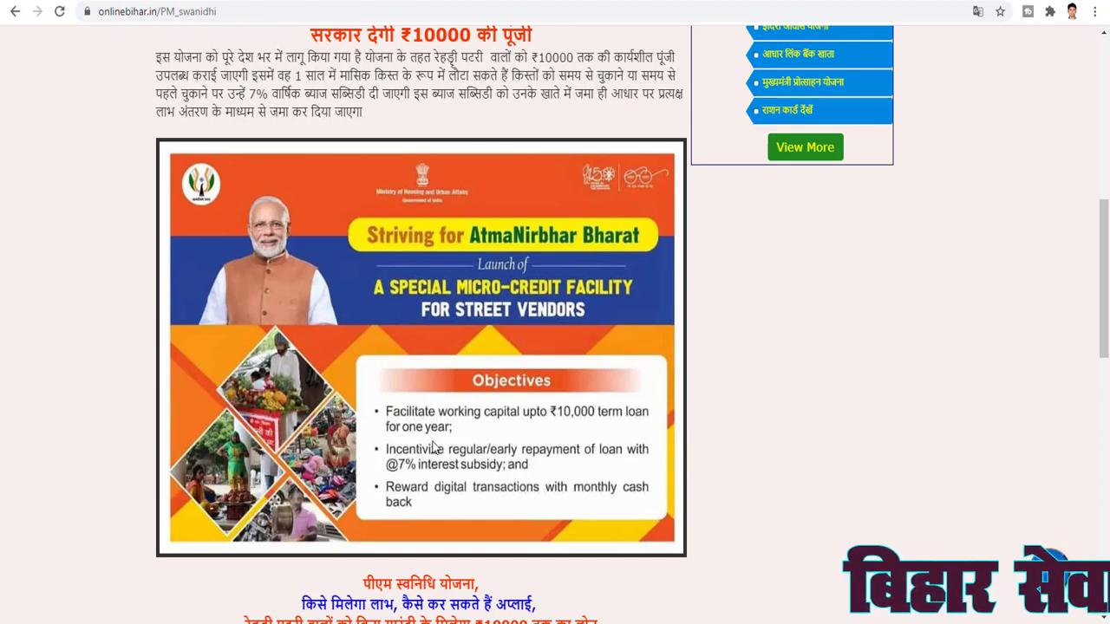
scroll(434, 447, down, 3)
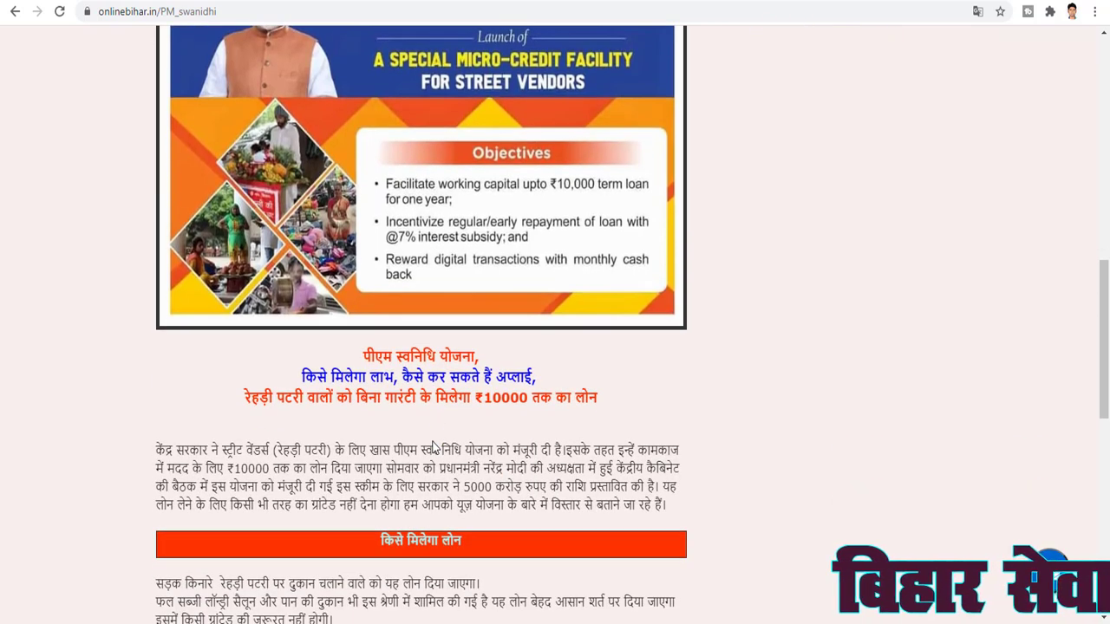
Follow the अप्लाय ऑनलाईन link in the महत्वपूर्ण लिंक table to the PM SVANidhi applicant login
scroll(433, 463, down, 1)
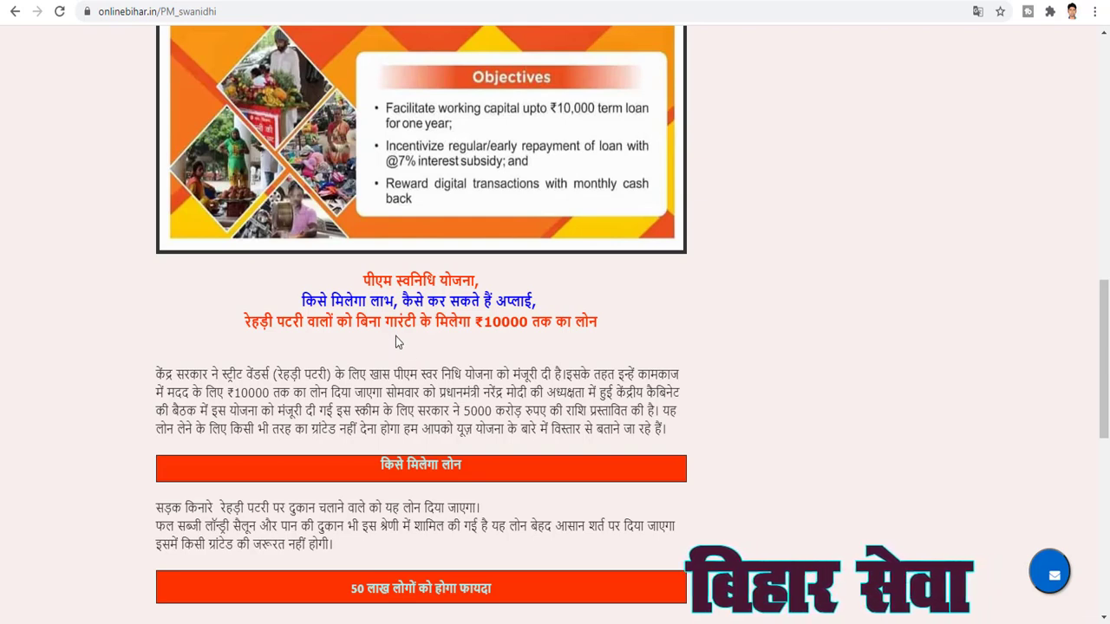
scroll(412, 369, down, 2)
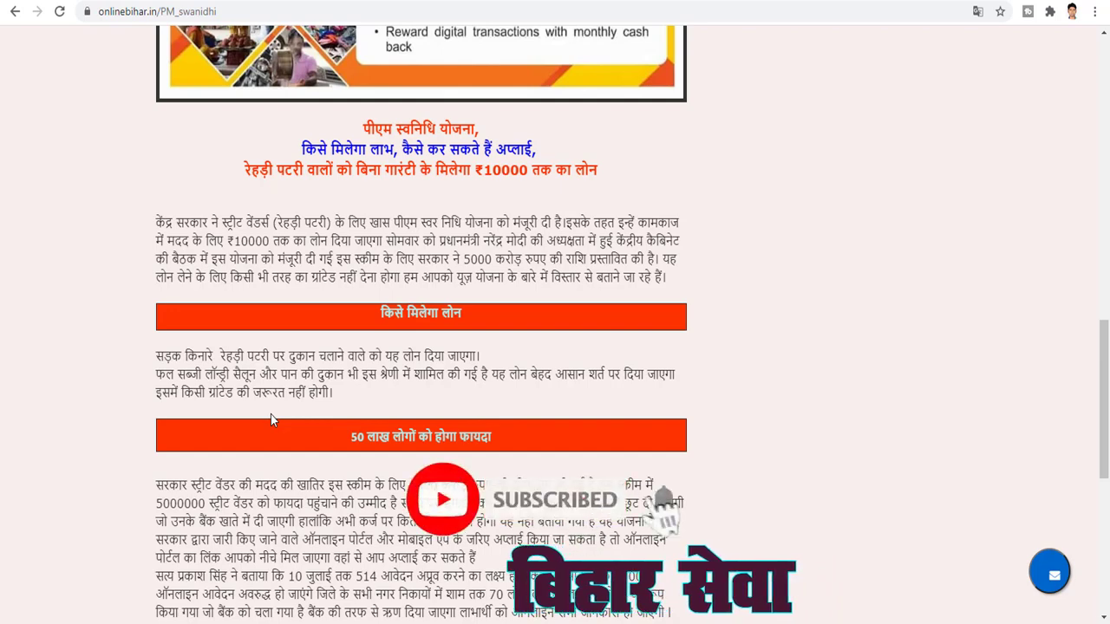
scroll(270, 415, down, 1)
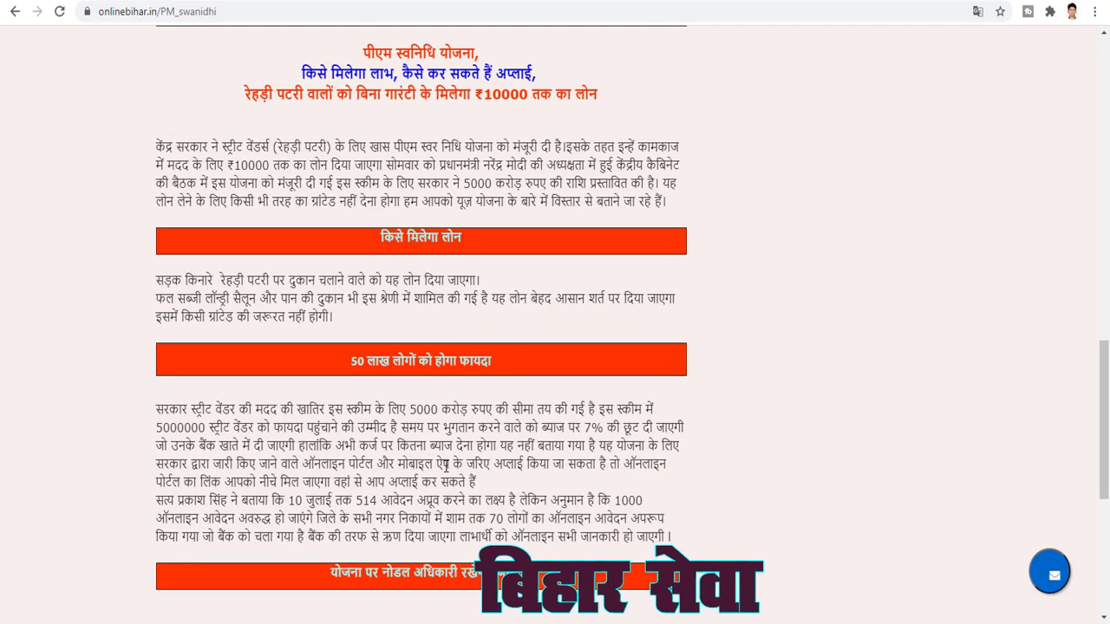
scroll(457, 482, down, 2)
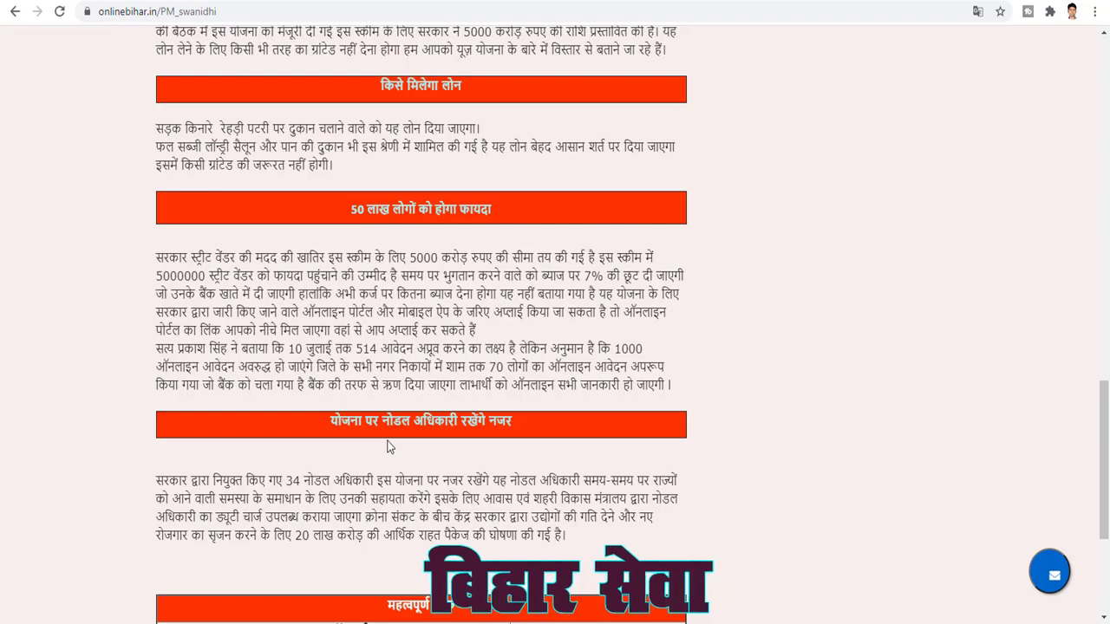
scroll(387, 447, down, 4)
scroll(490, 444, up, 10)
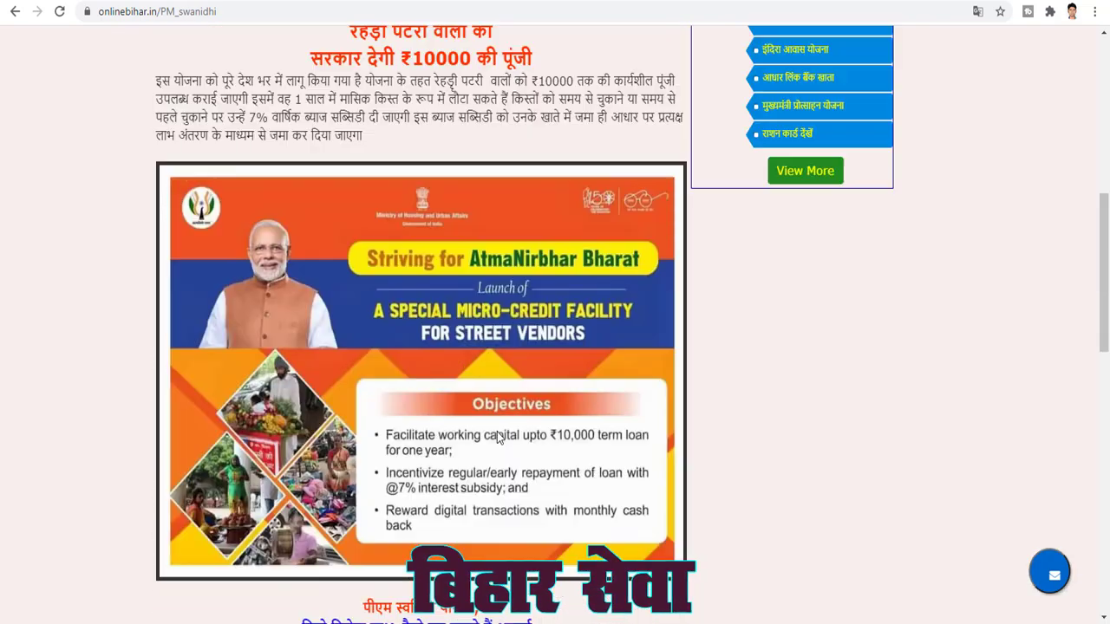
scroll(498, 438, up, 7)
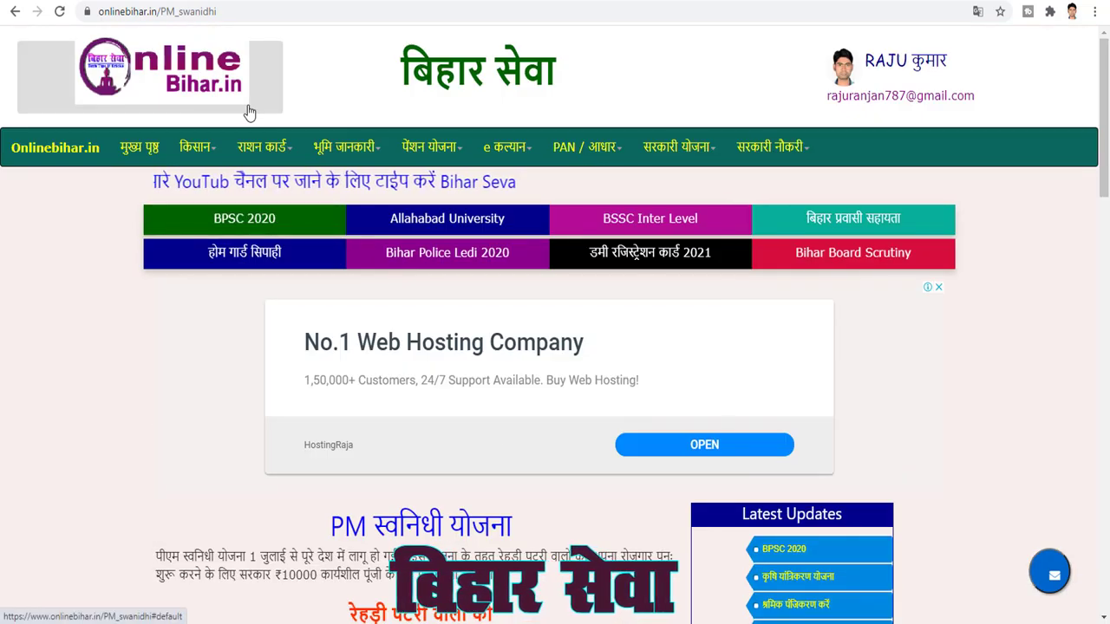
mouse_move(715, 151)
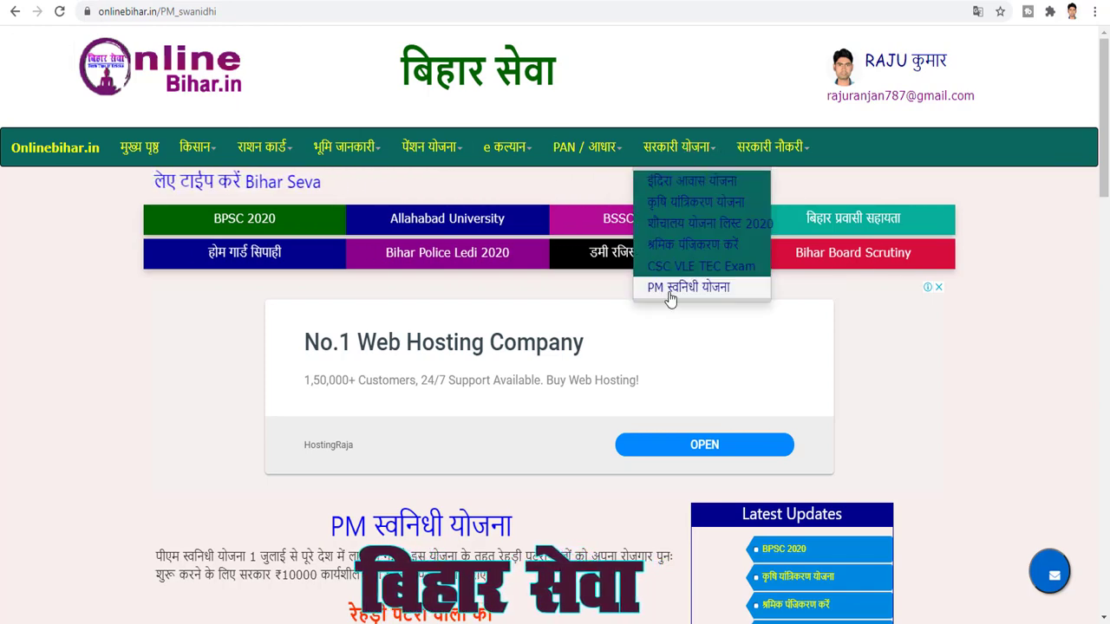
scroll(502, 390, down, 8)
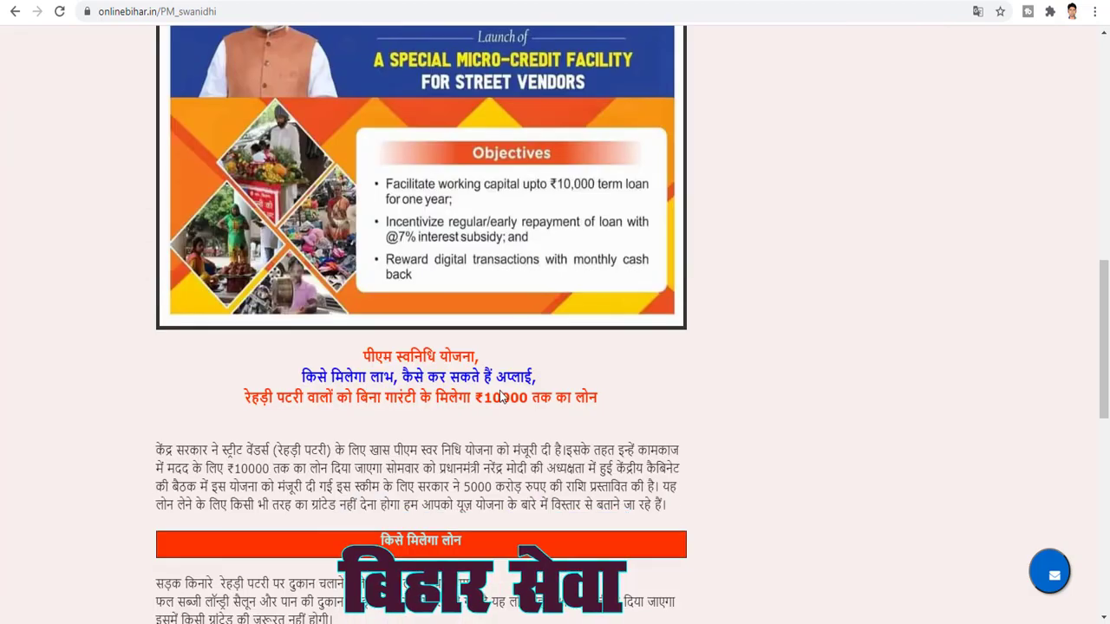
scroll(500, 396, down, 10)
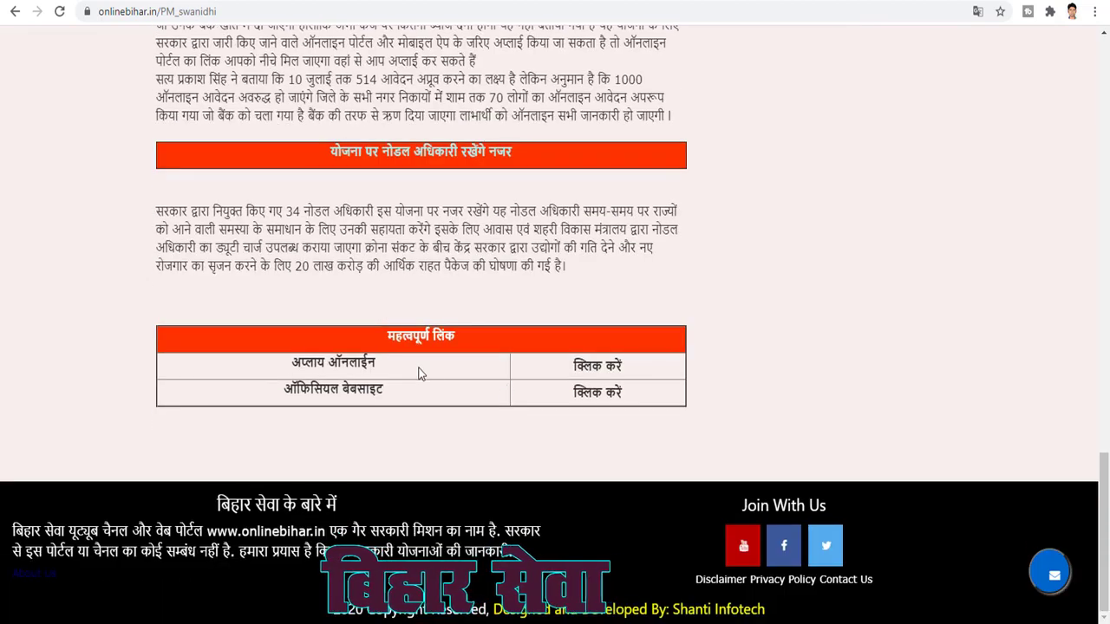
click(585, 371)
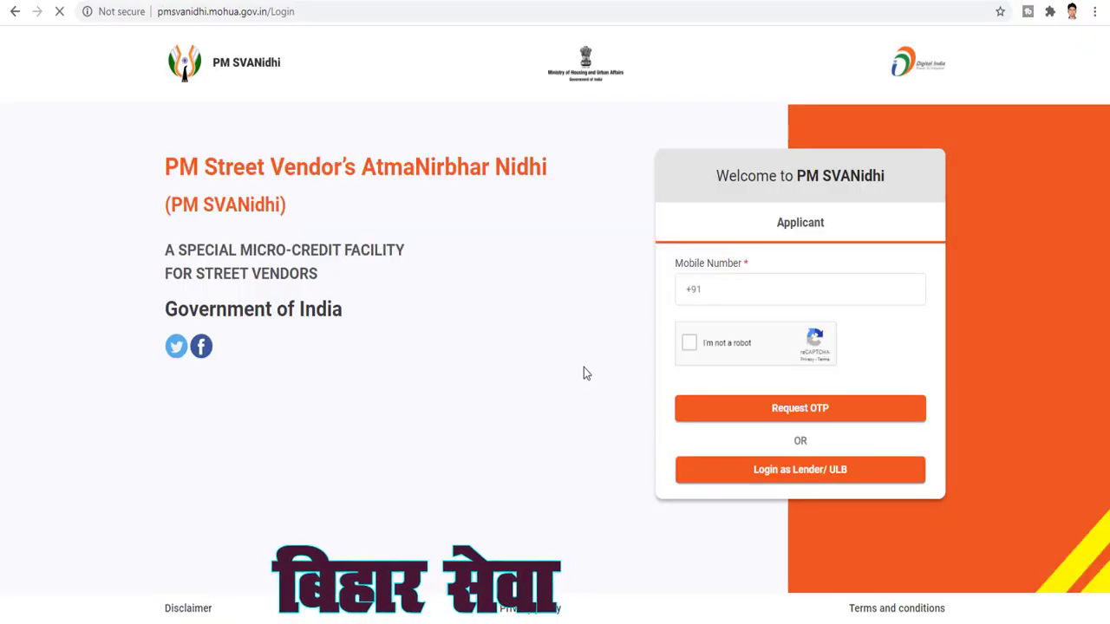
Log in with the applicant's mobile number and the resent OTP to open the loan form
click(734, 289)
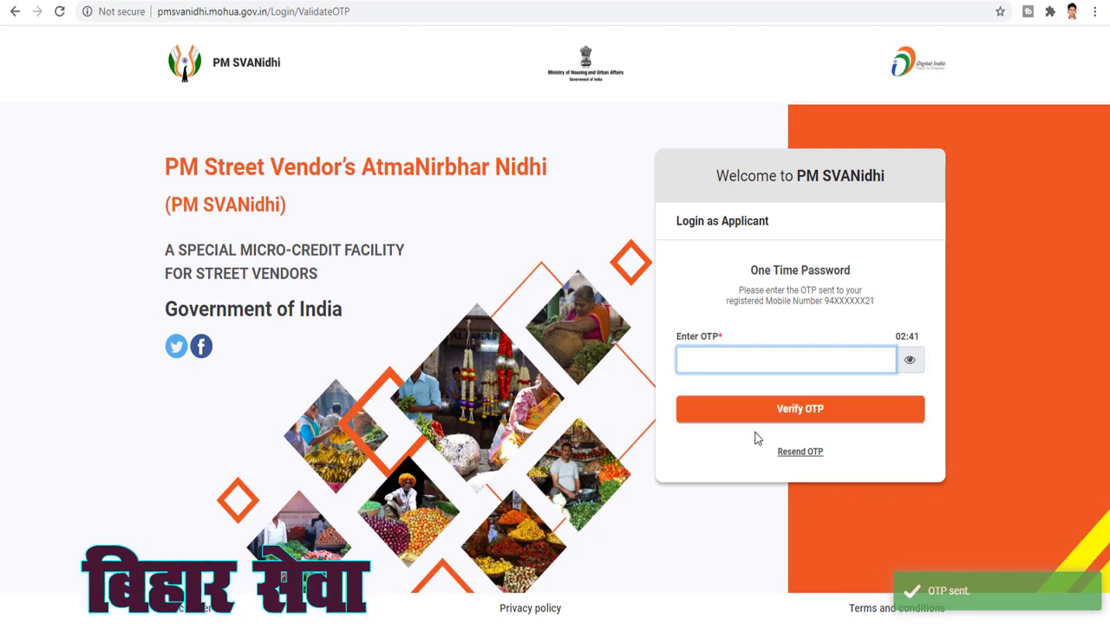
click(779, 447)
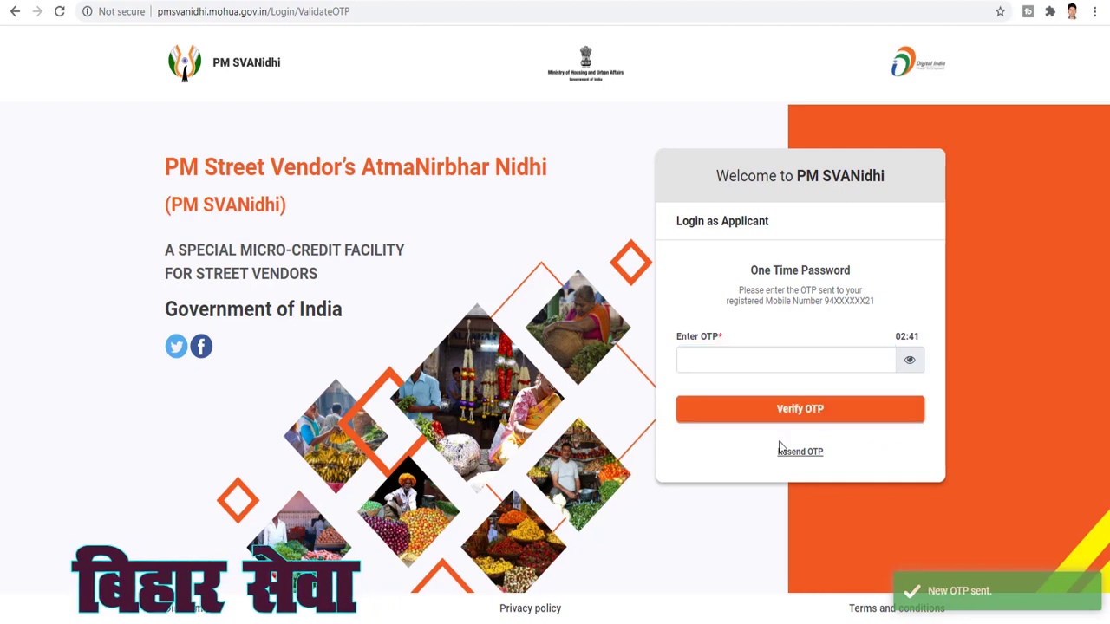
click(728, 362)
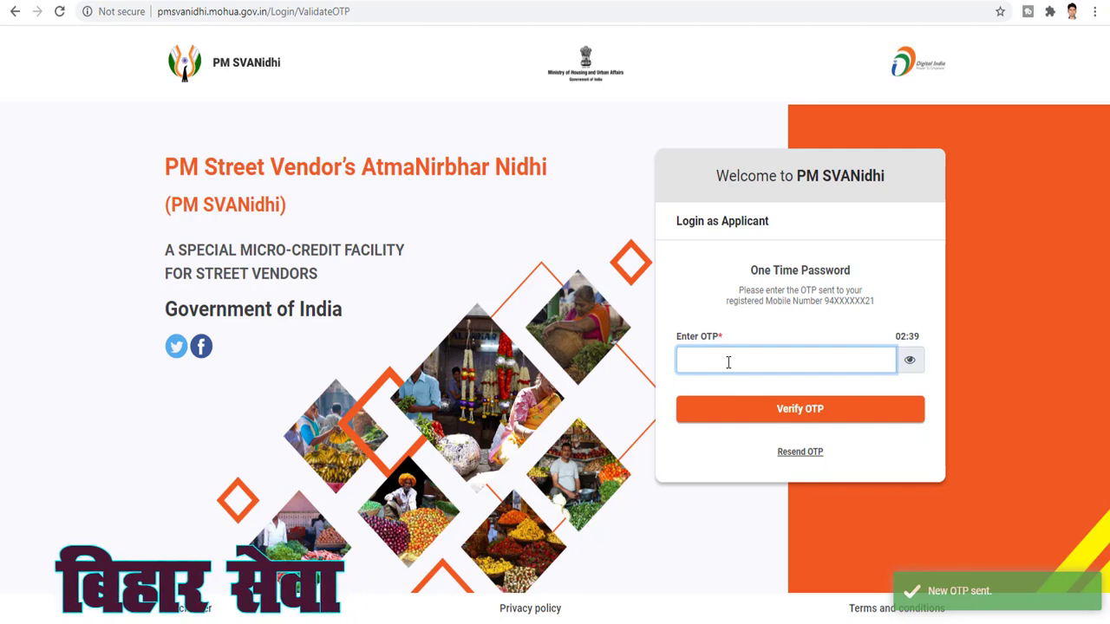
text(1)
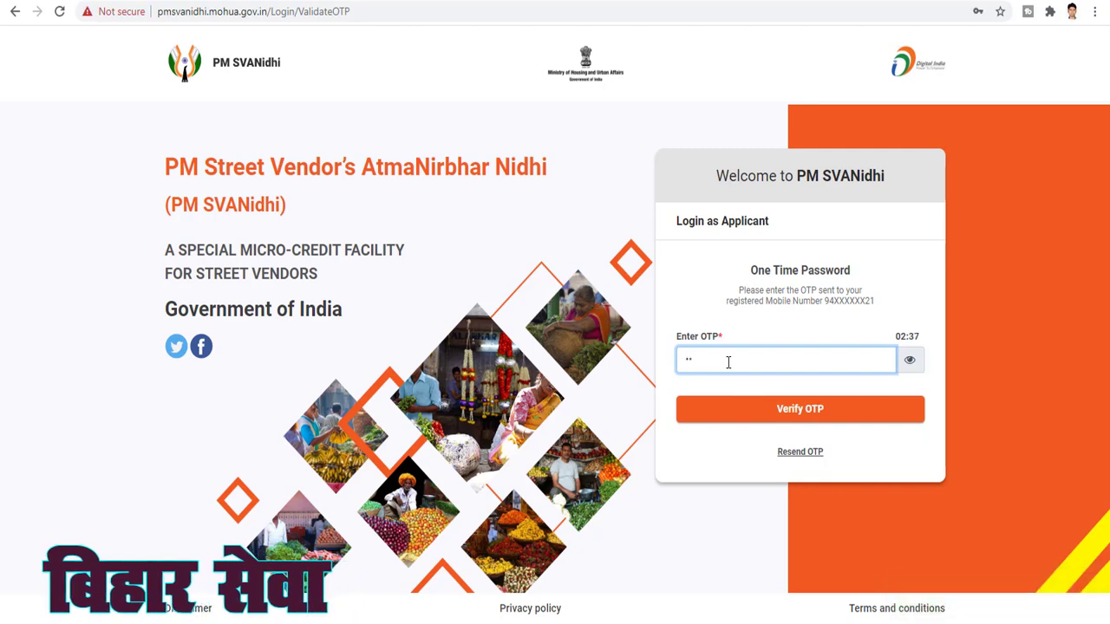
text(••••)
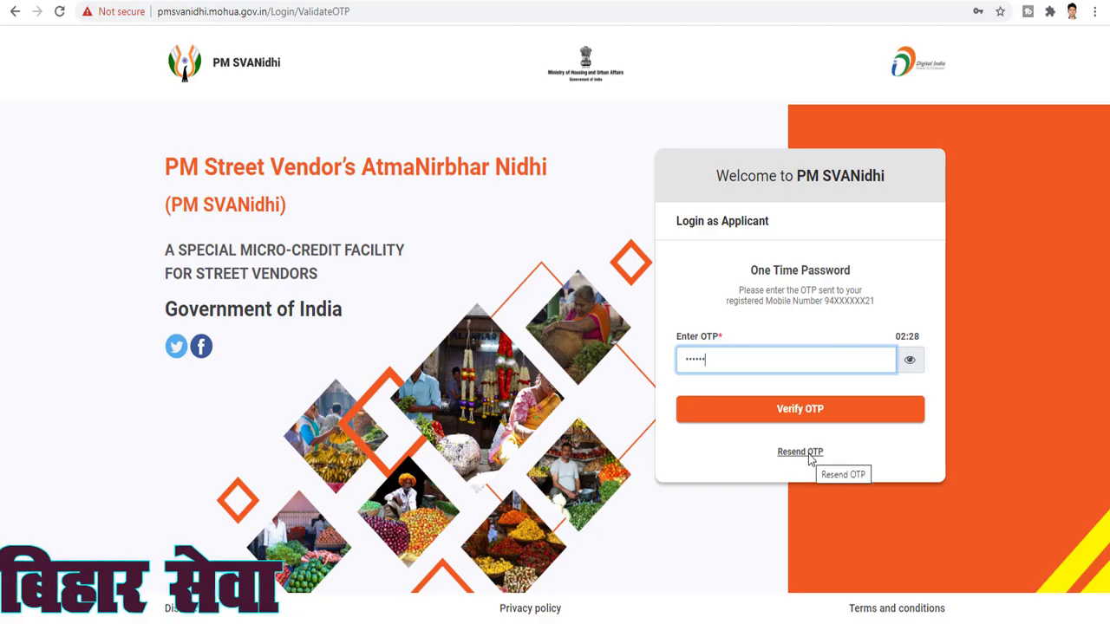
click(799, 411)
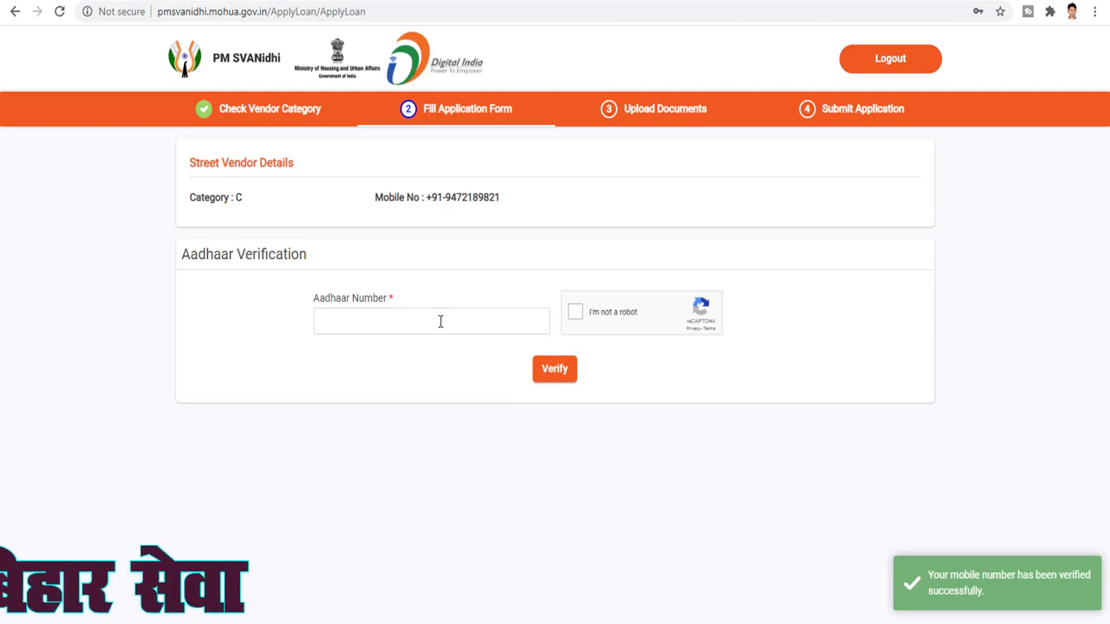
Enter the applicant's Aadhaar number and verify it with the OTP to get an application number
click(404, 327)
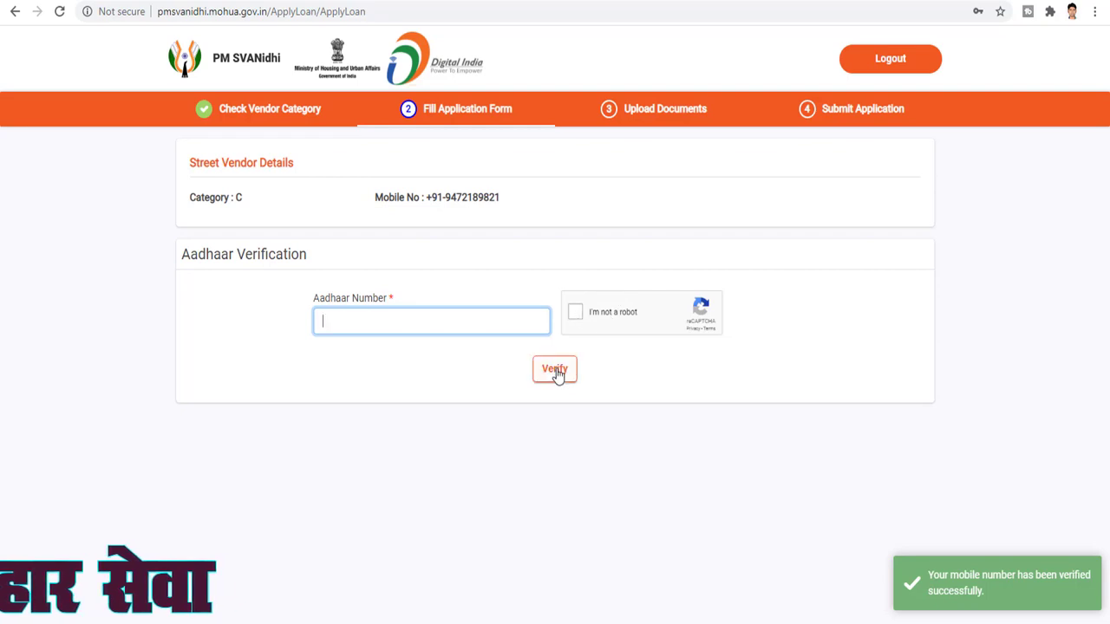
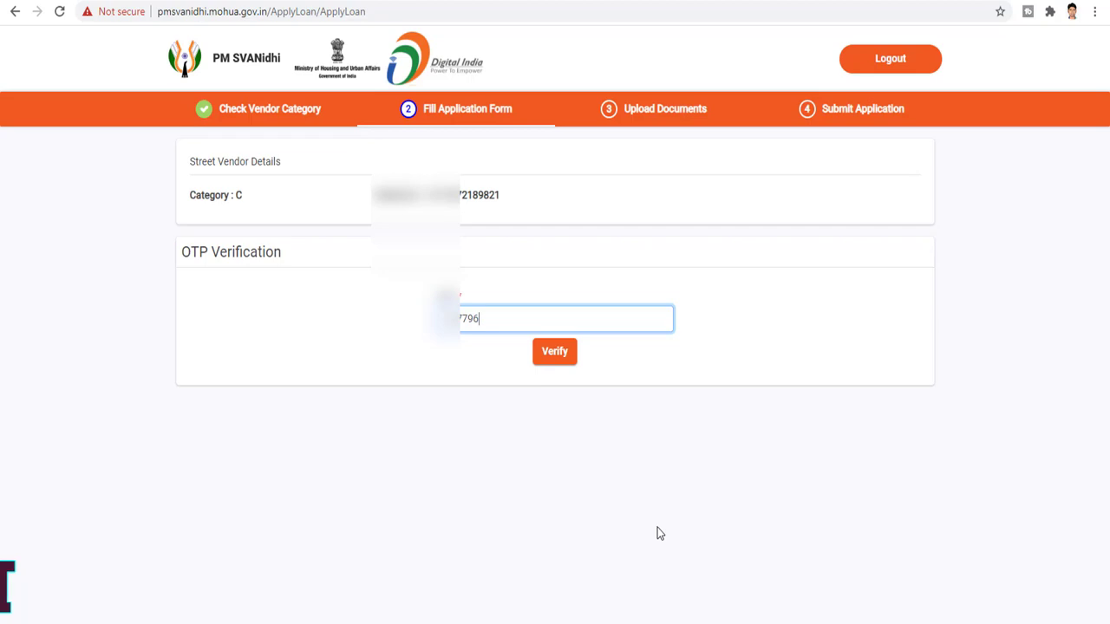
click(556, 356)
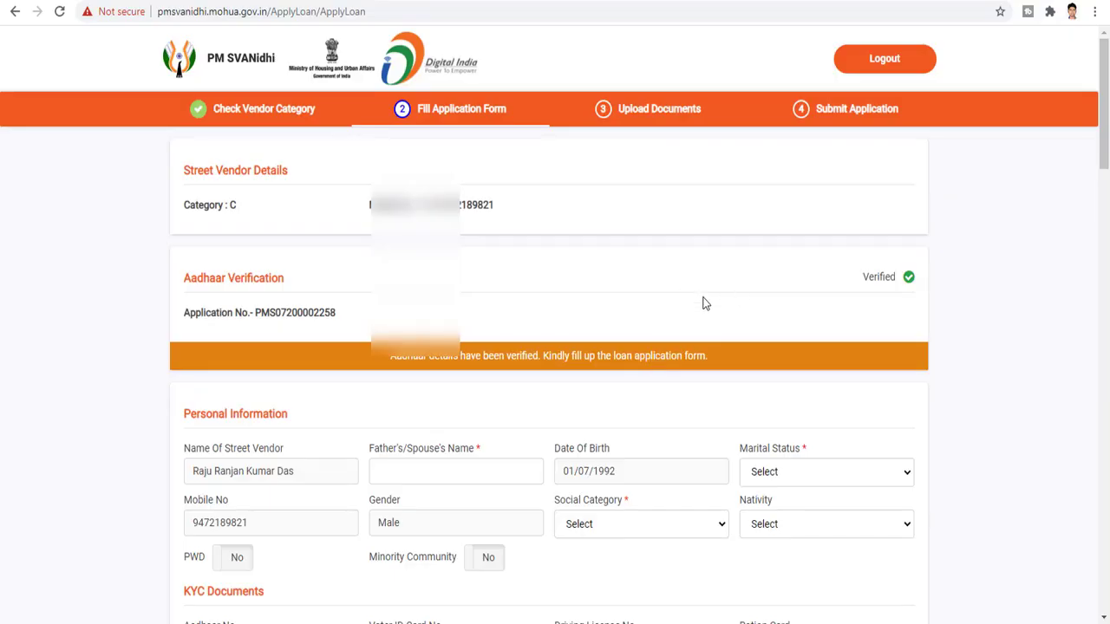
drag(255, 314, 352, 318)
scroll(360, 319, down, 2)
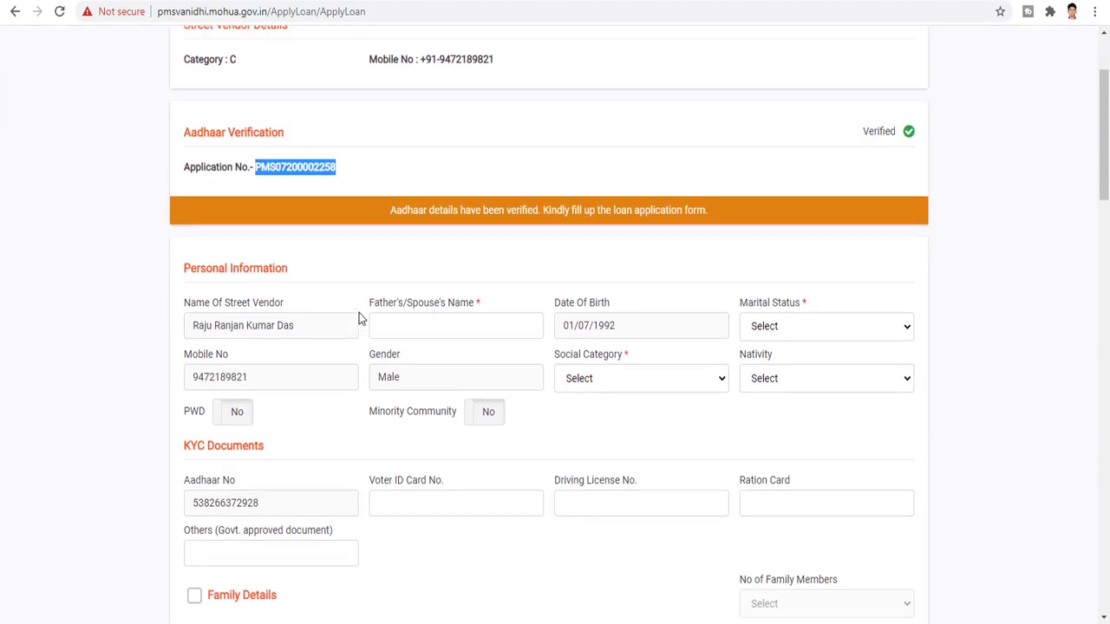
scroll(449, 286, down, 4)
scroll(449, 331, down, 10)
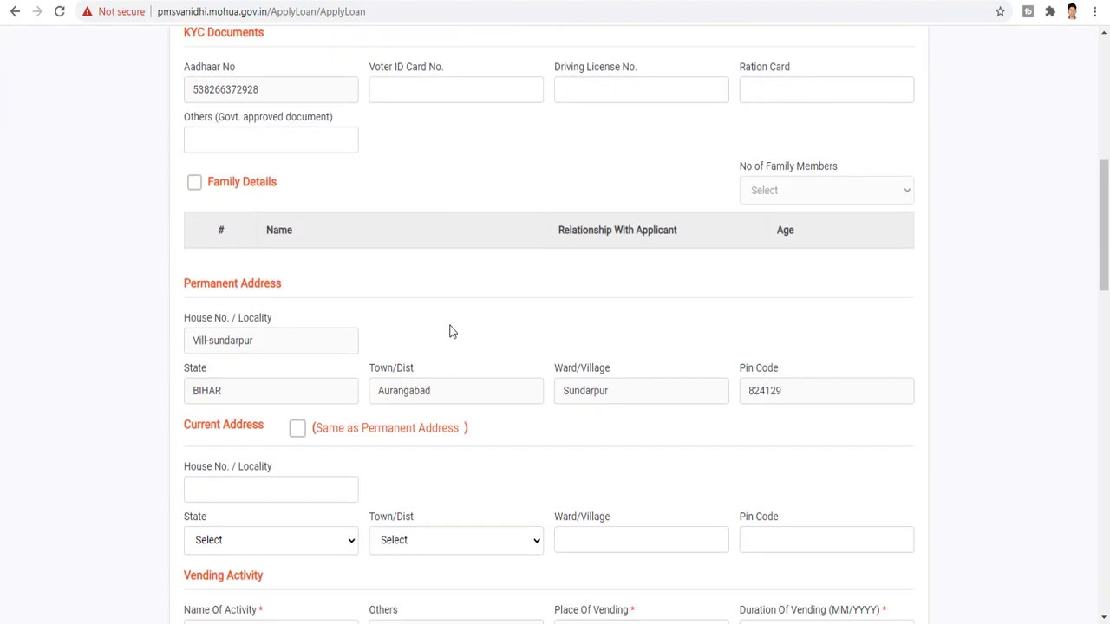
scroll(449, 330, down, 5)
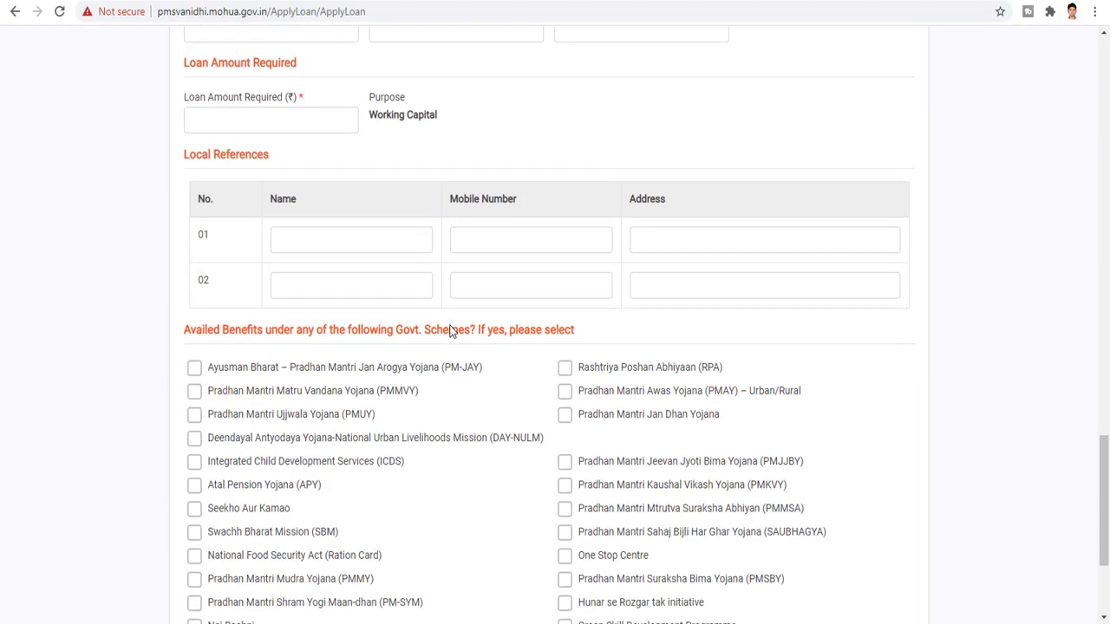
scroll(449, 331, down, 3)
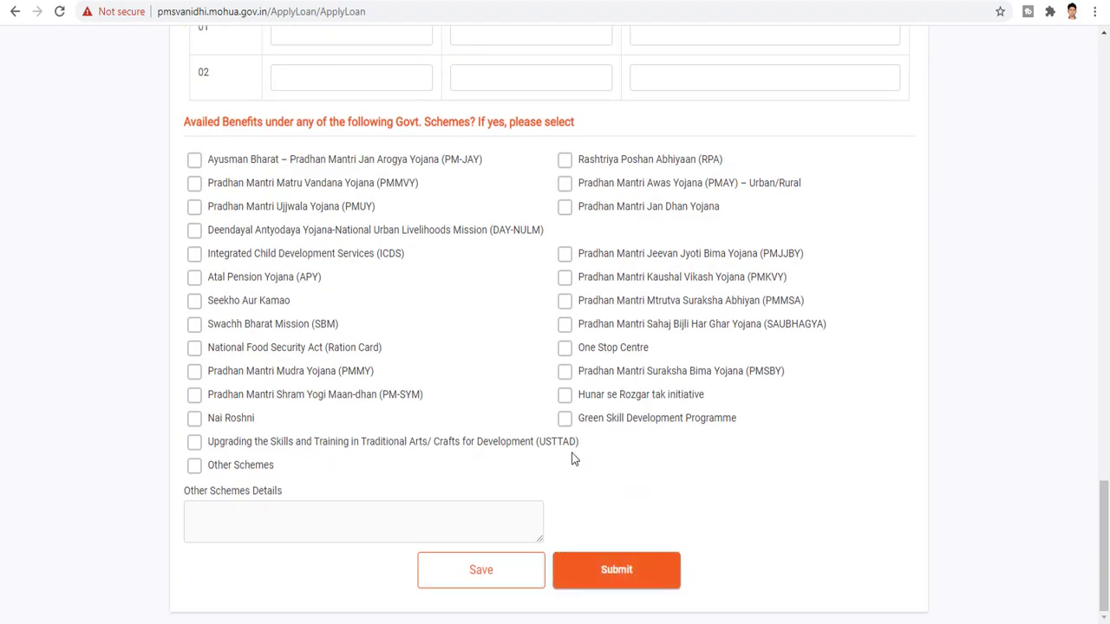
scroll(572, 457, up, 12)
scroll(571, 451, up, 15)
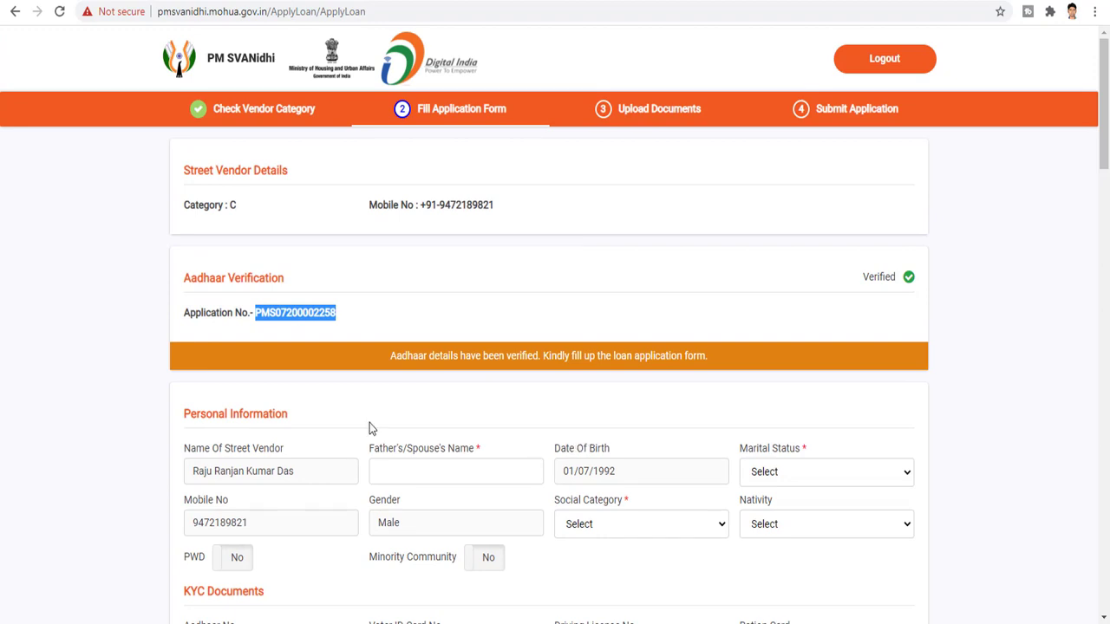
scroll(382, 422, down, 1)
scroll(500, 425, down, 3)
scroll(494, 426, up, 3)
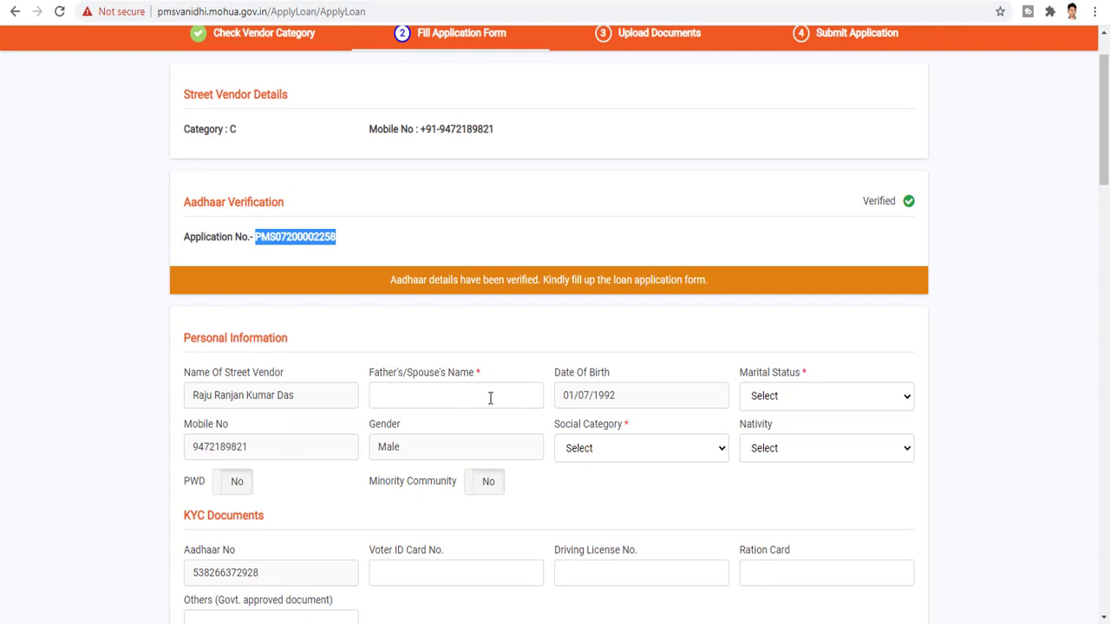
Set marital status to Married, social category to SC and nativity to Urban
click(490, 395)
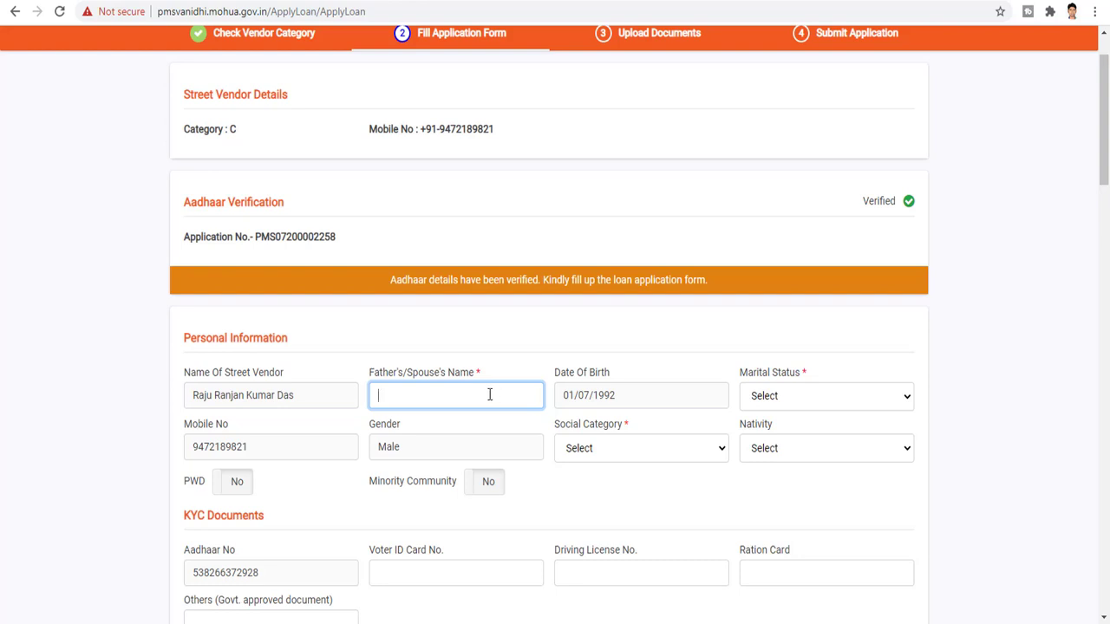
click(805, 401)
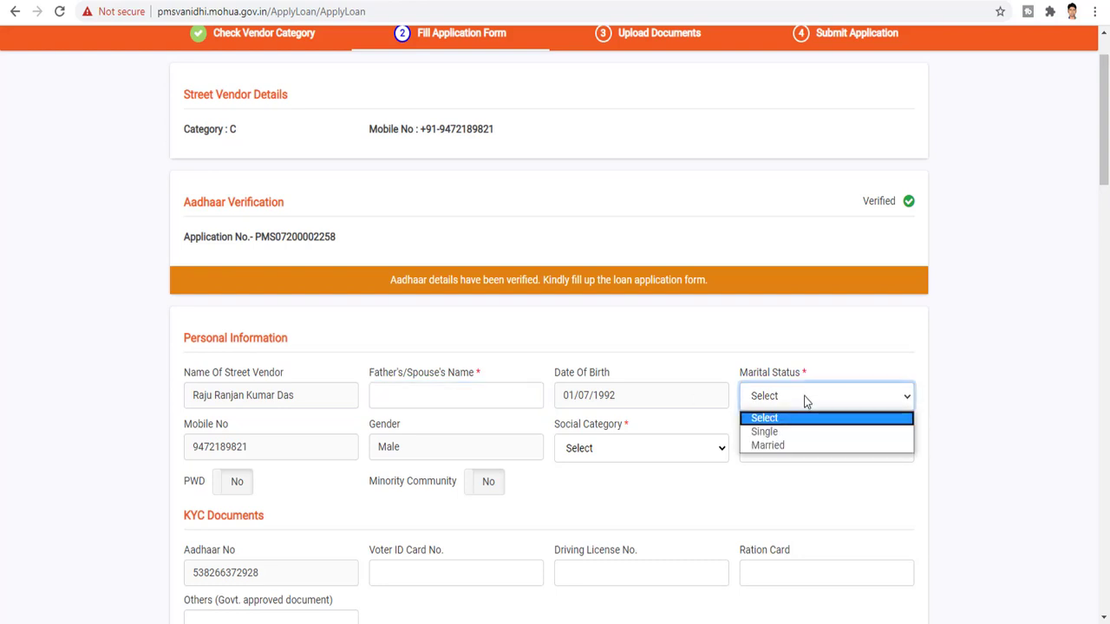
click(795, 446)
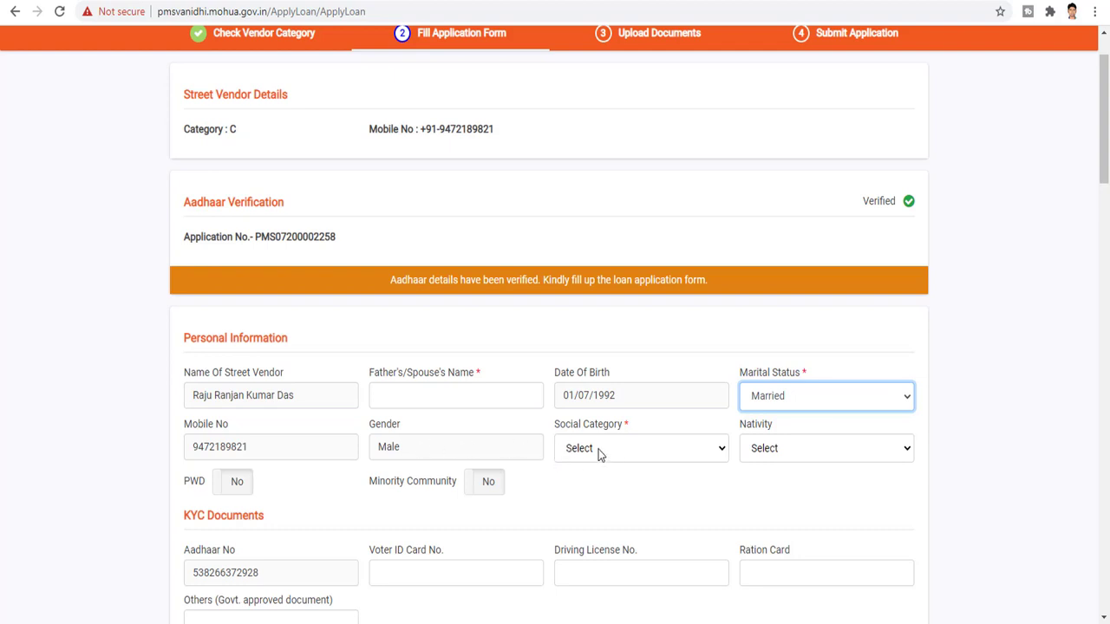
click(662, 453)
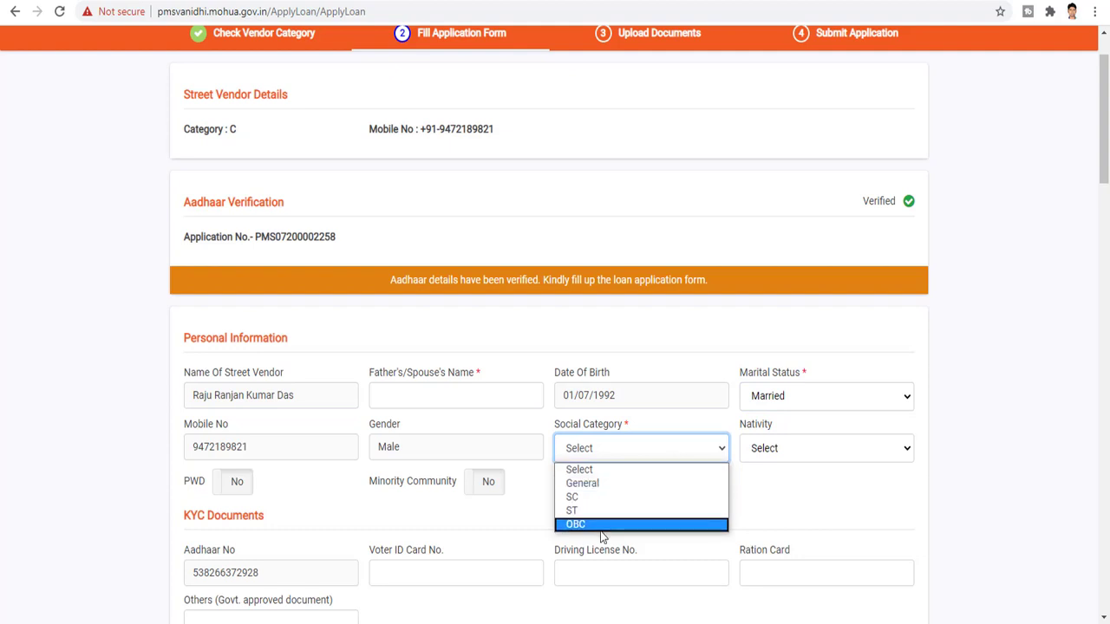
click(664, 498)
click(779, 457)
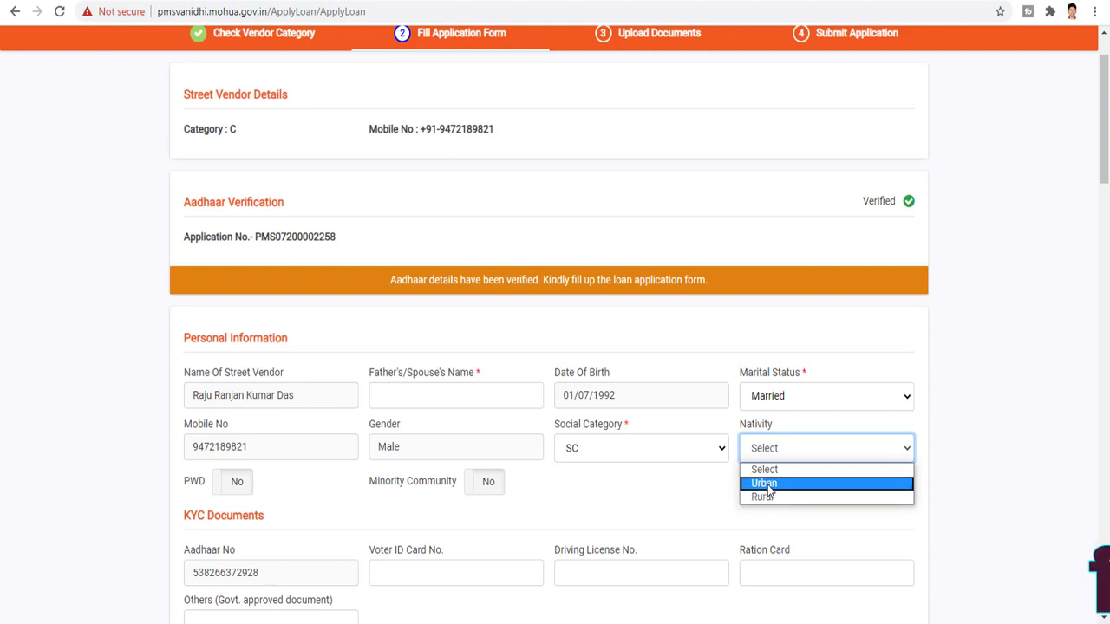
click(767, 484)
Choose 4 family members and tick Same as Permanent Address for the current address
scroll(755, 500, down, 1)
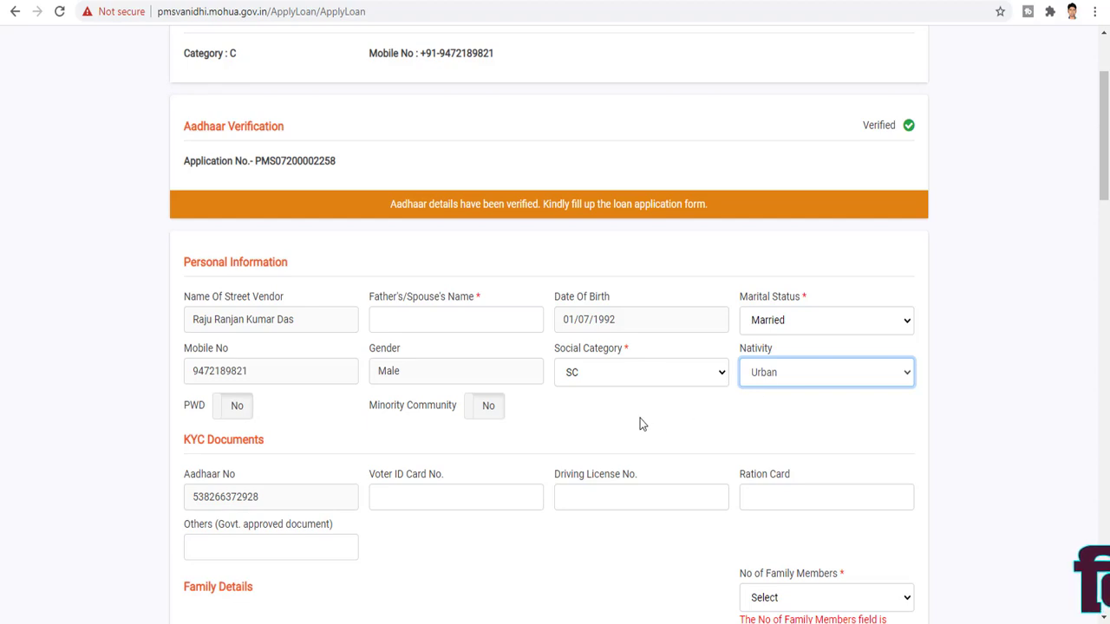
scroll(338, 432, down, 1)
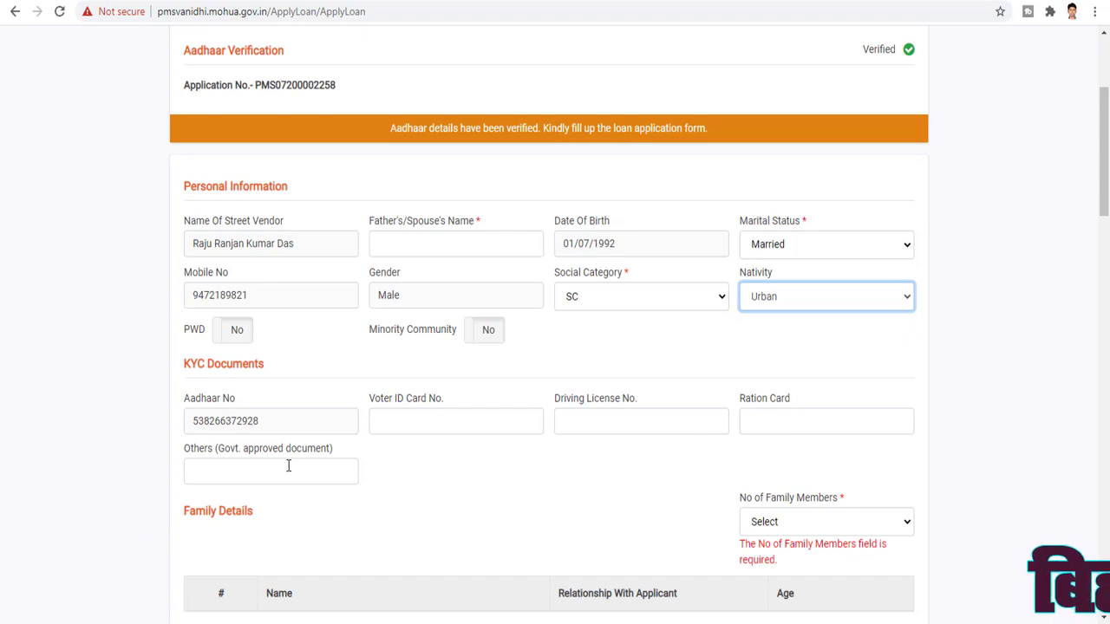
scroll(373, 469, down, 2)
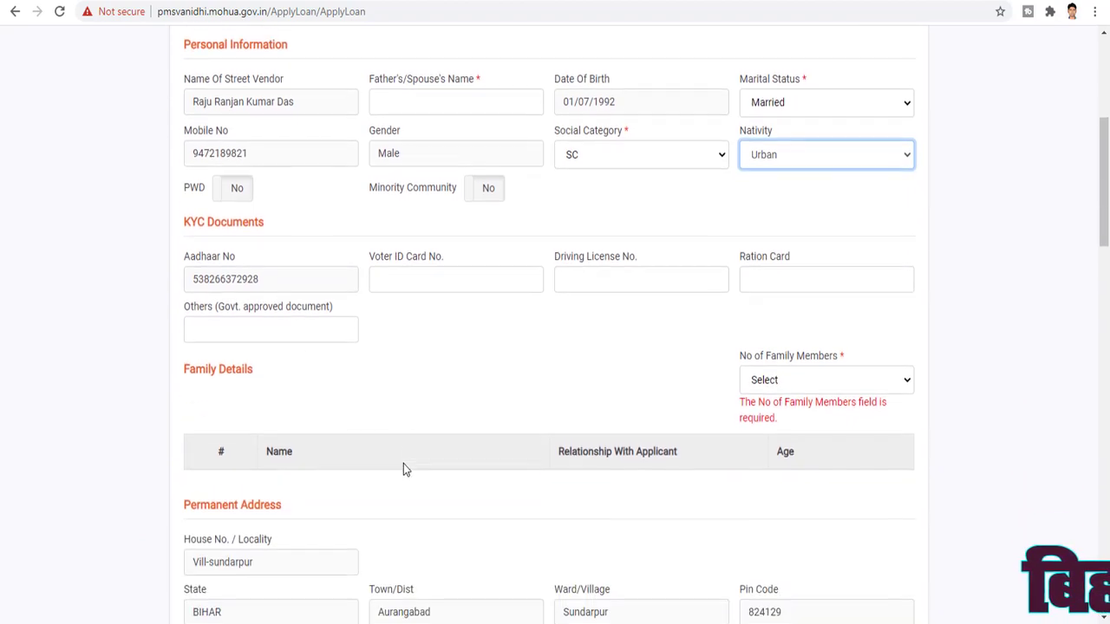
click(798, 373)
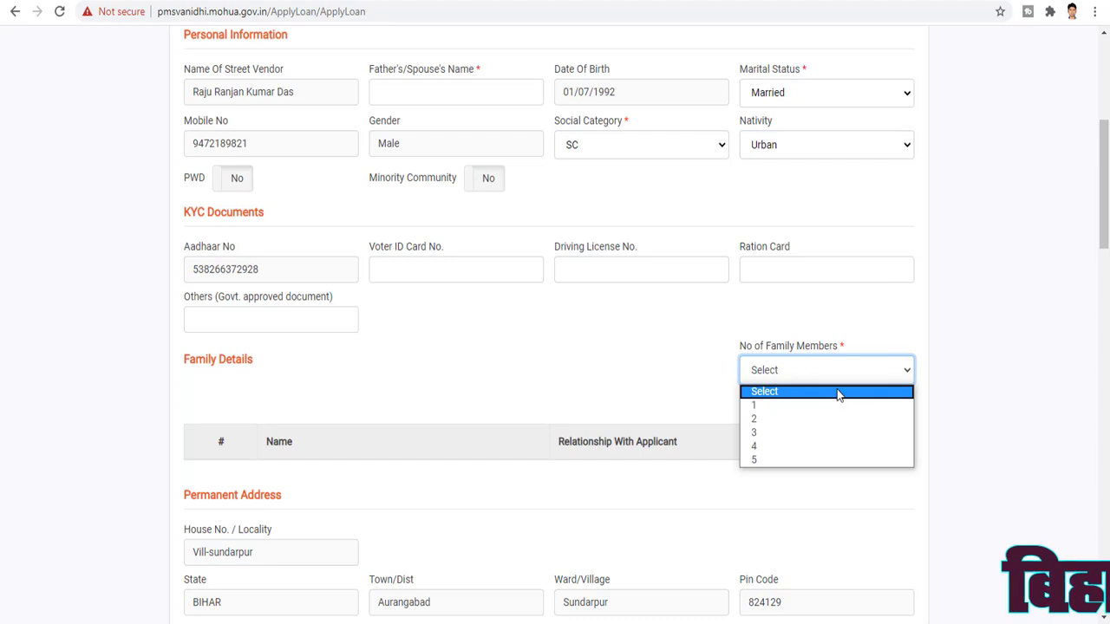
click(774, 445)
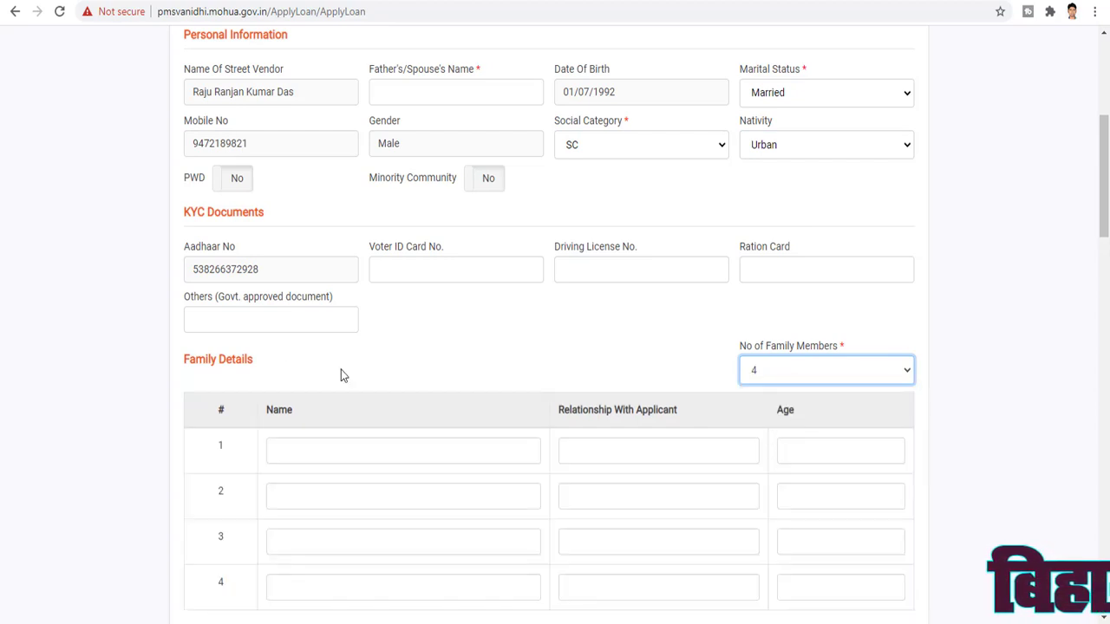
scroll(412, 384, down, 1)
scroll(412, 384, down, 2)
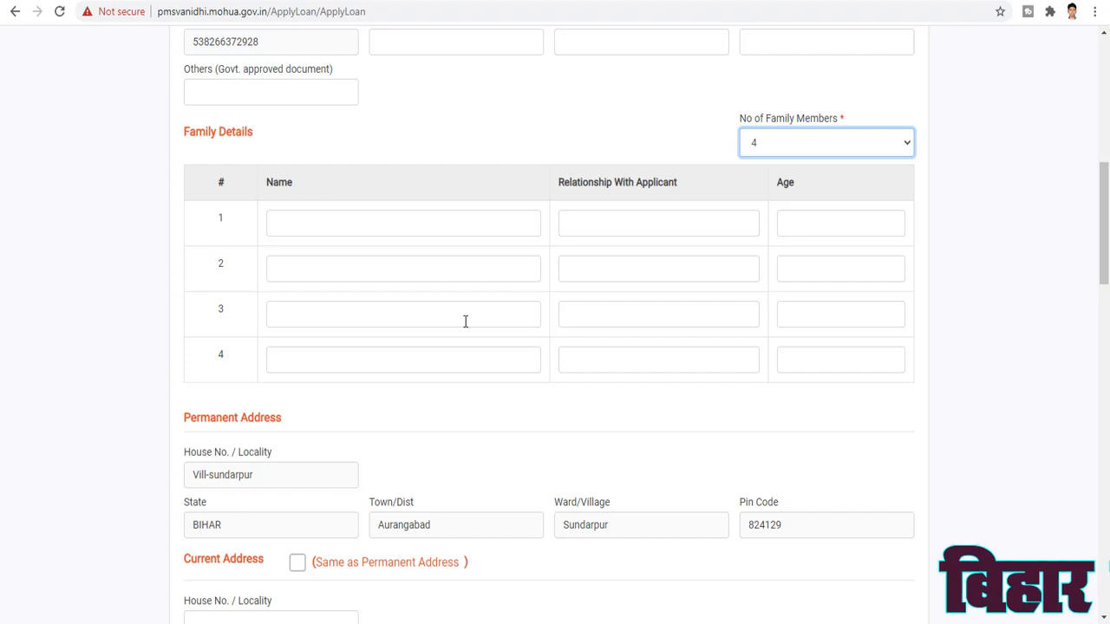
scroll(607, 248, down, 4)
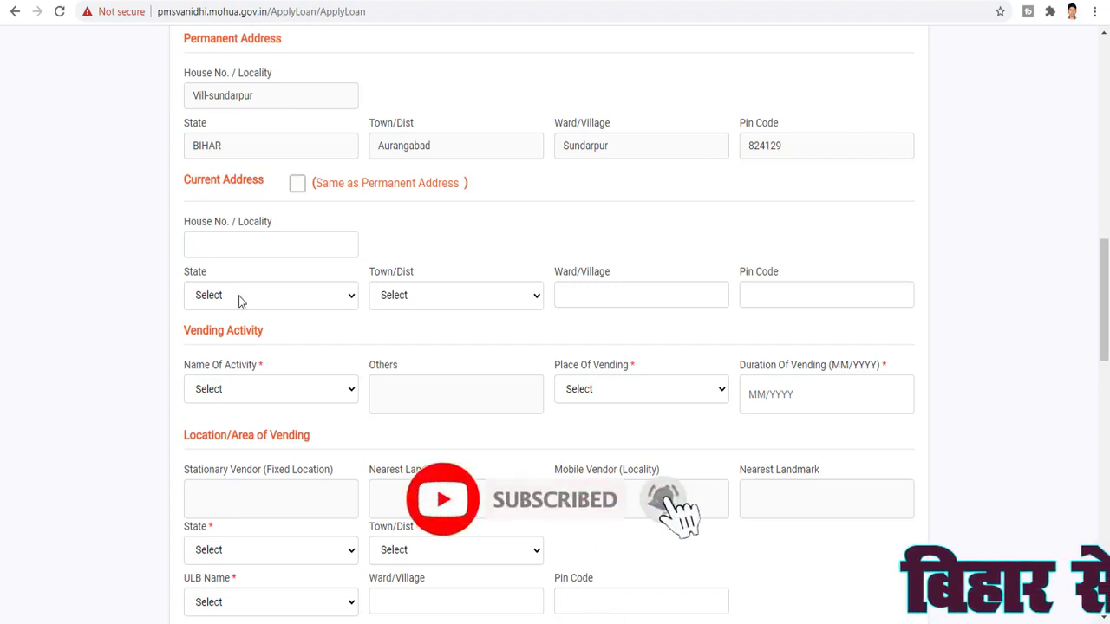
click(295, 185)
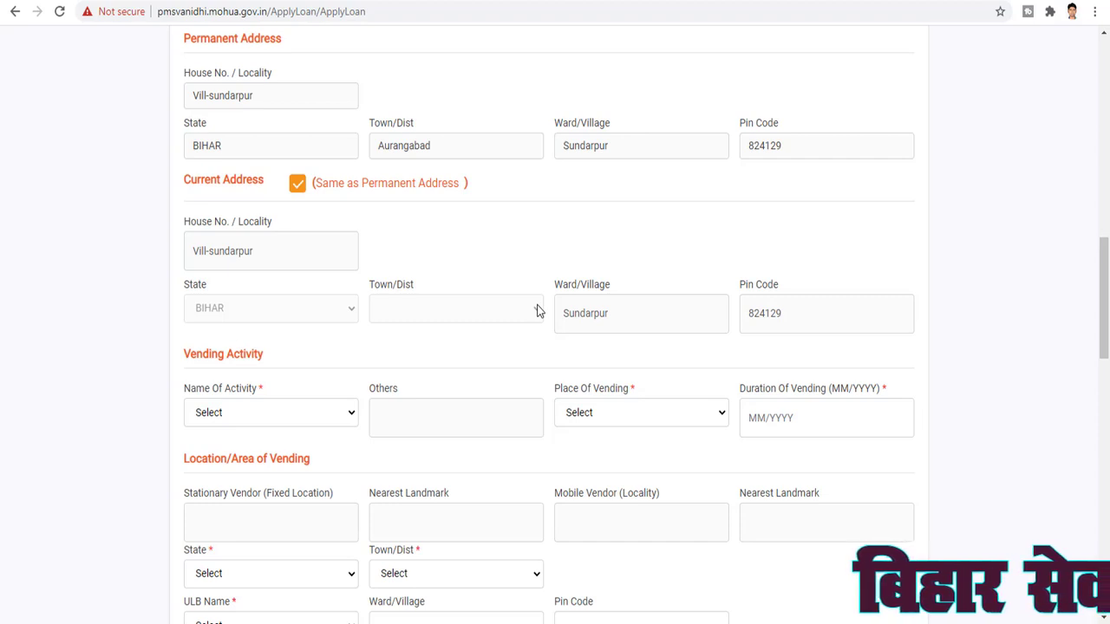
scroll(536, 310, down, 1)
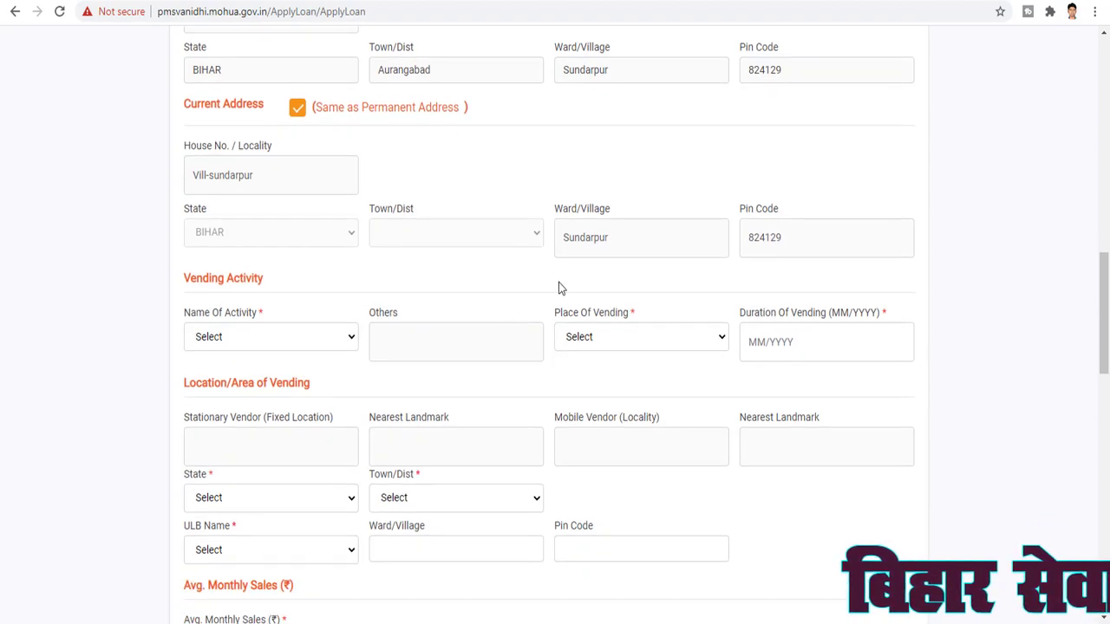
Set the vending activity to Fast food and food Items at a Fixed Location
click(351, 338)
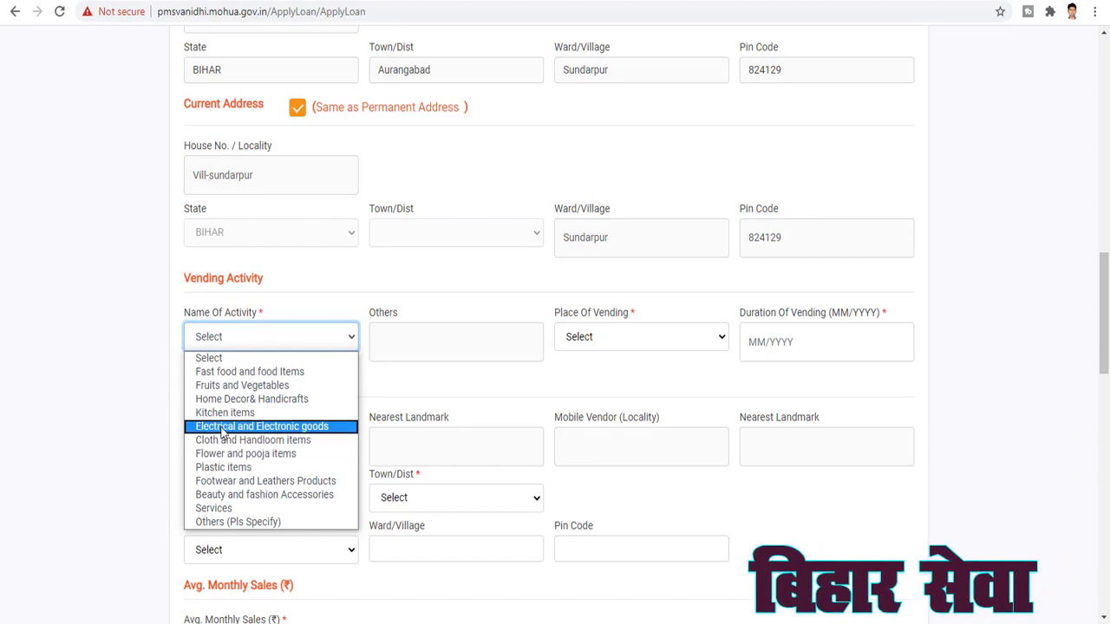
click(257, 378)
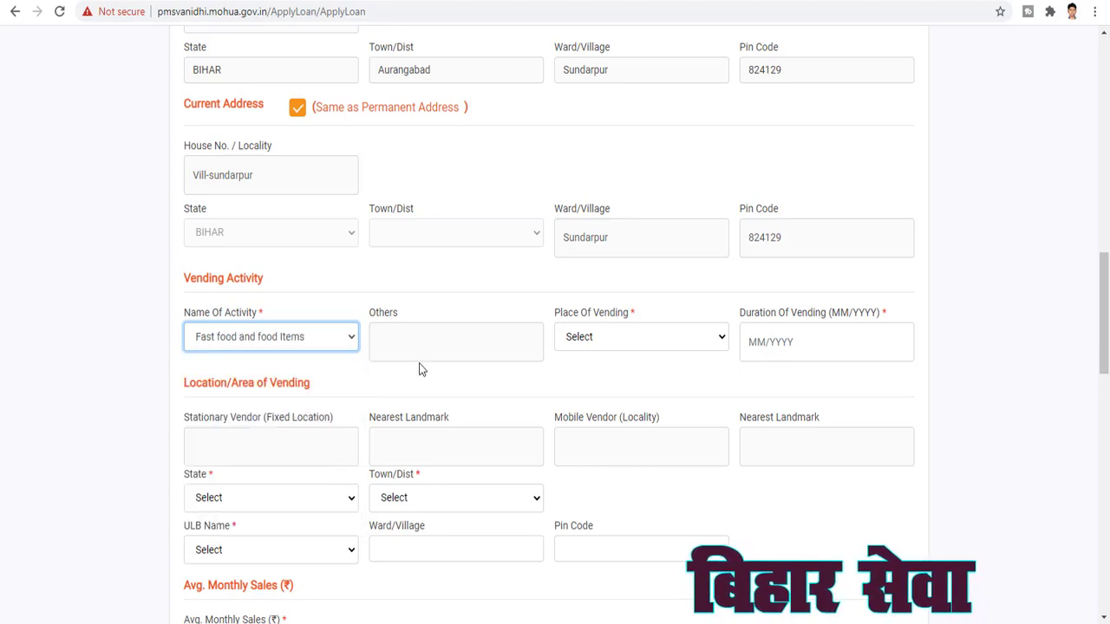
click(481, 343)
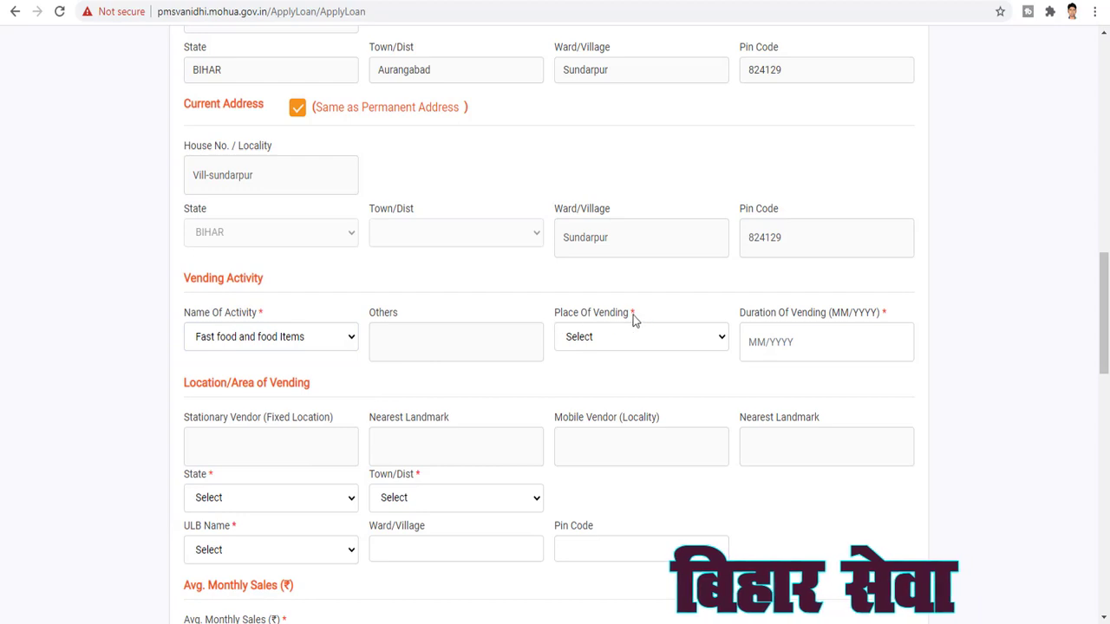
click(639, 338)
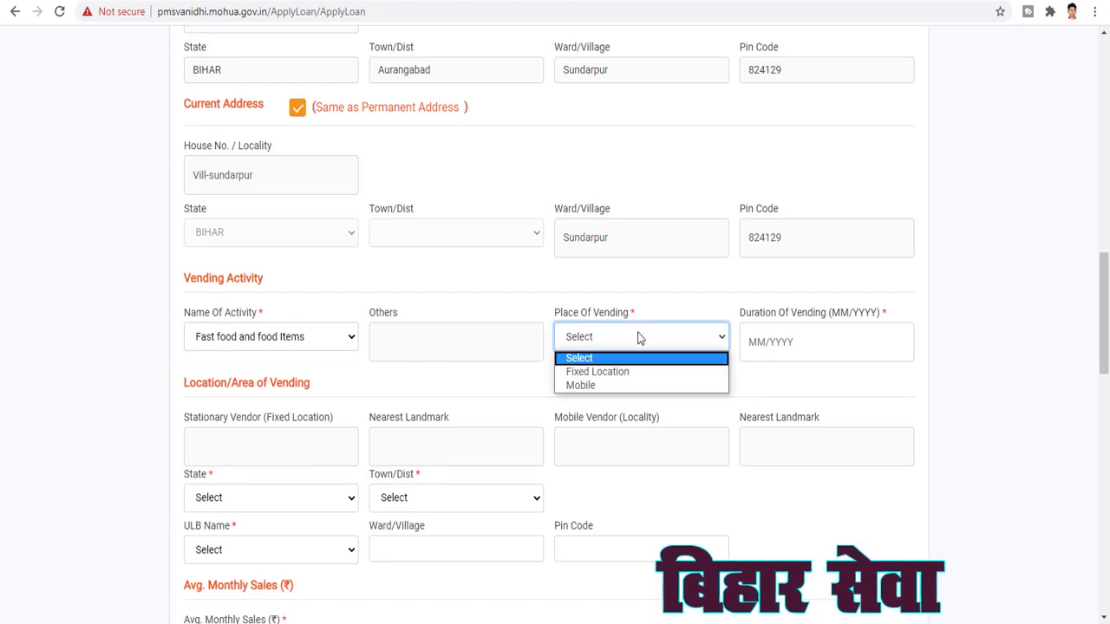
click(597, 373)
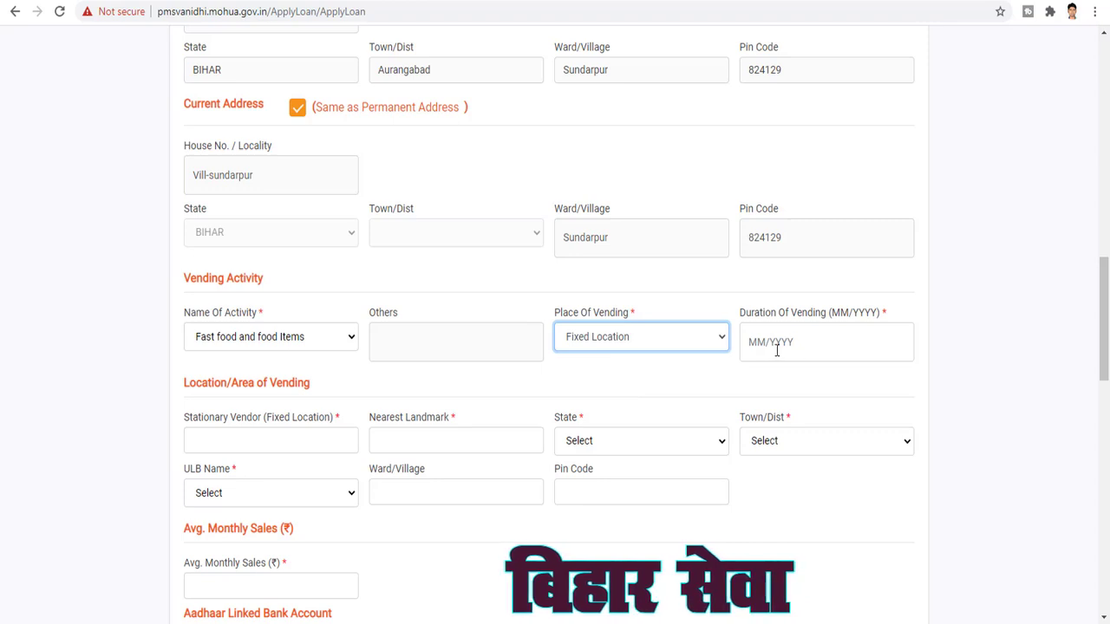
Set Duration of Vending to 03/2018 in the month/year picker
click(807, 343)
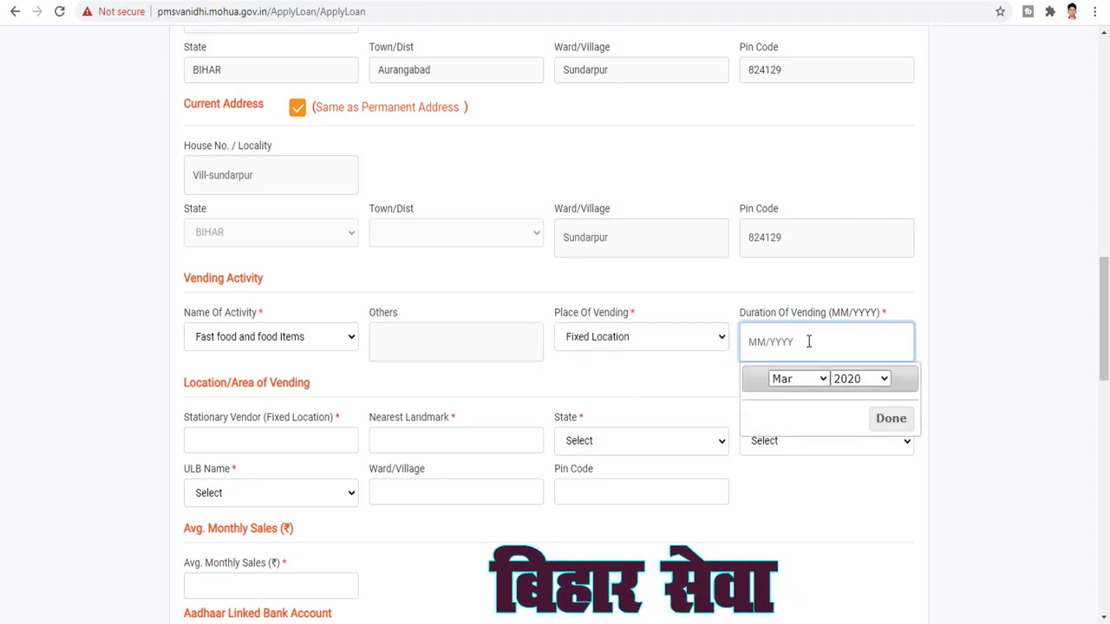
click(872, 381)
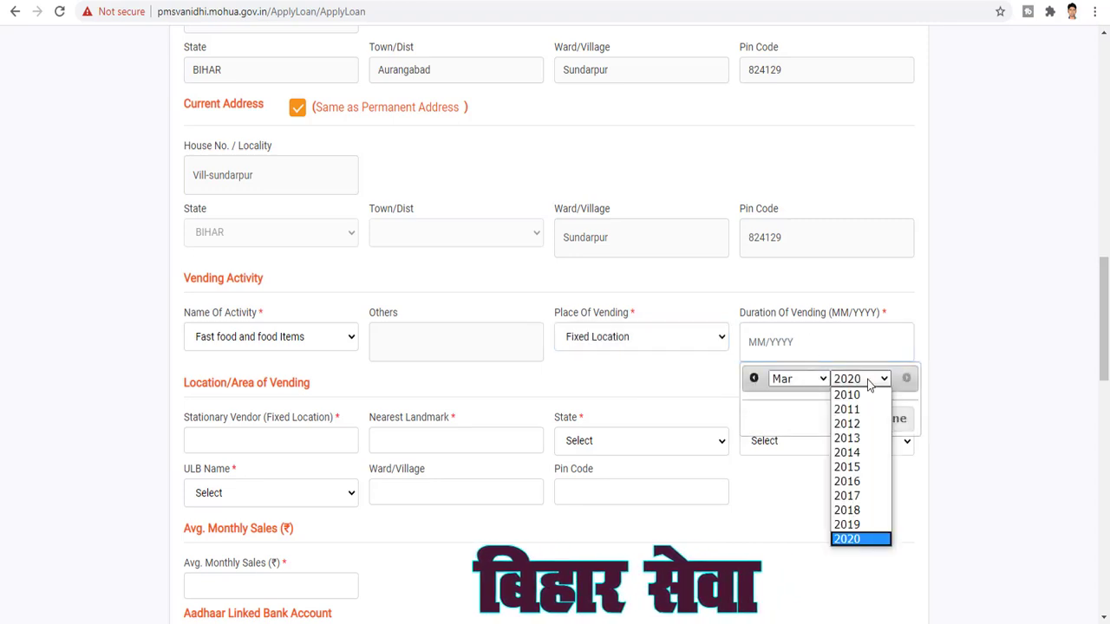
click(847, 510)
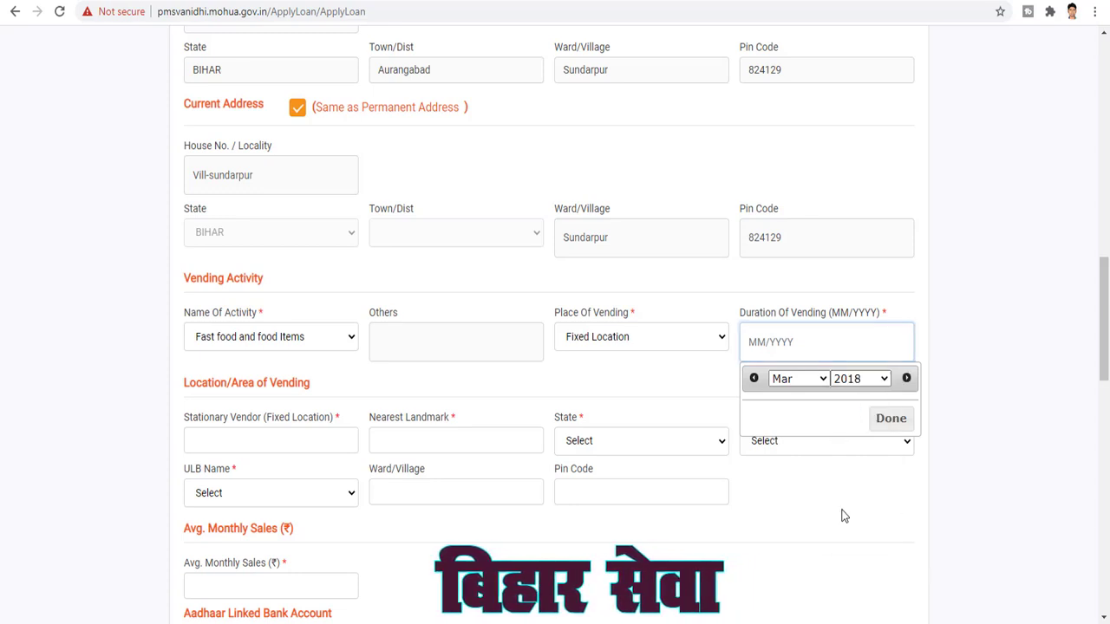
click(886, 421)
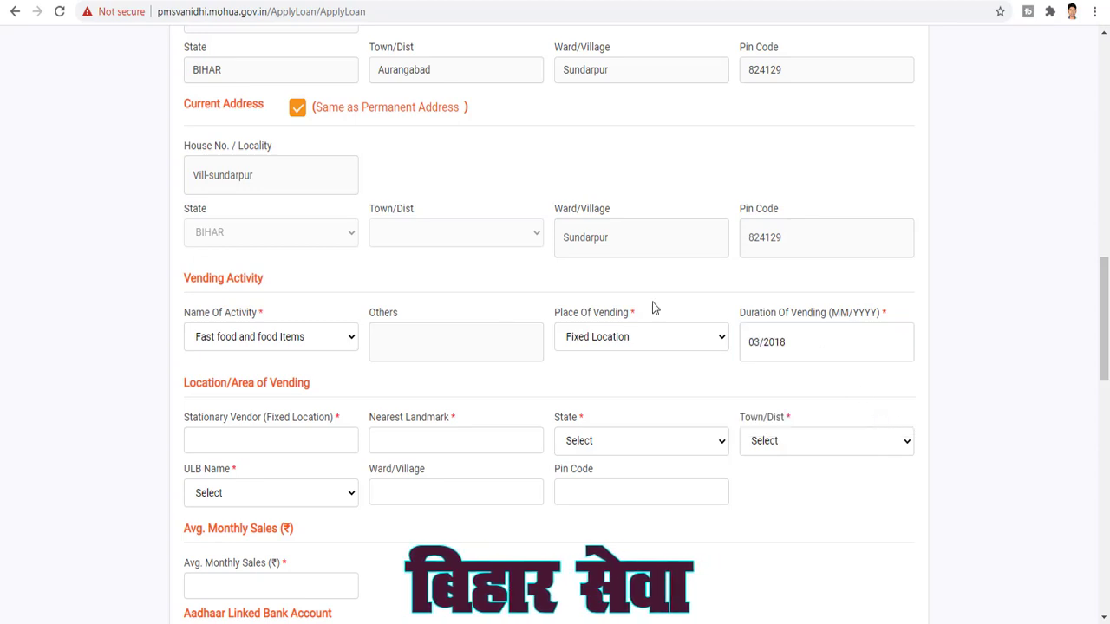
scroll(621, 449, down, 1)
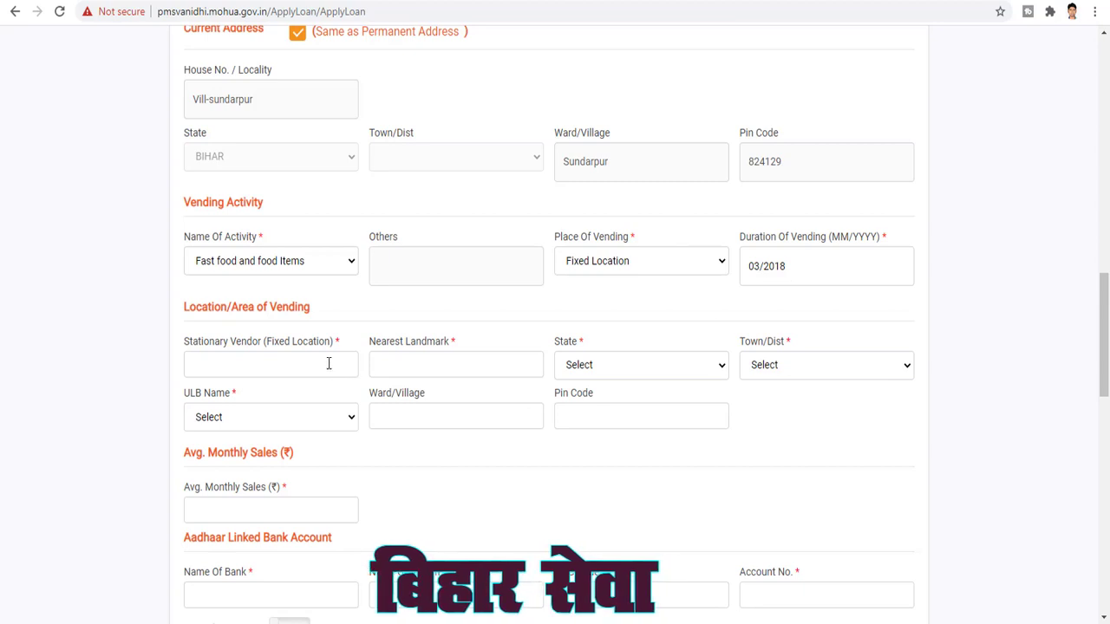
Choose State BIHAR, Town/Dist AURANGABAD and ULB Aurangabad Municipality for the vending location
scroll(303, 323, down, 2)
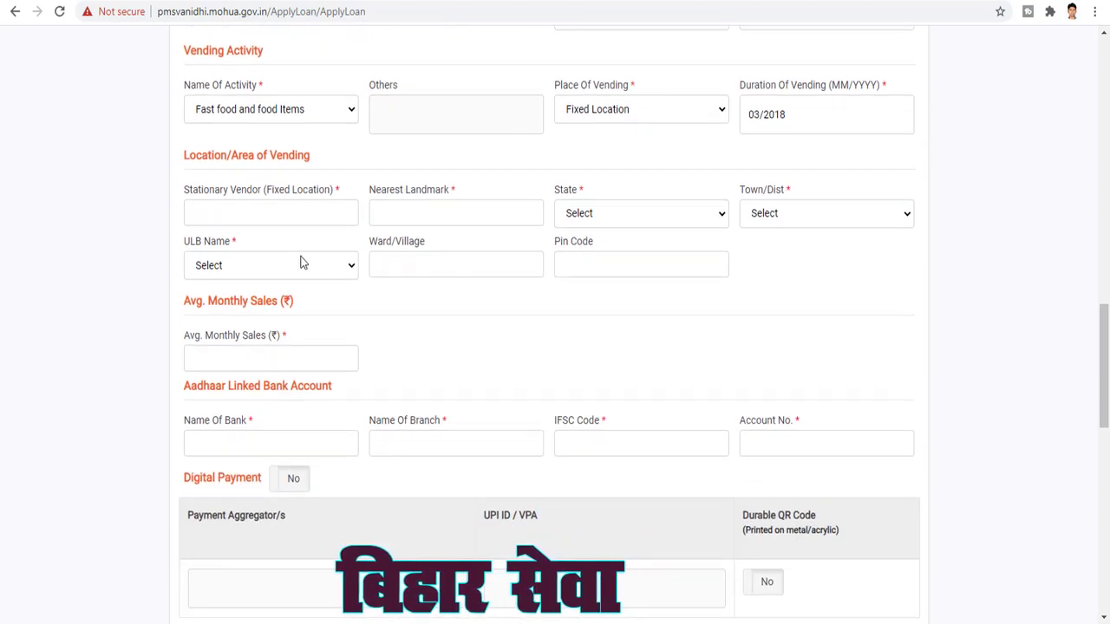
click(242, 216)
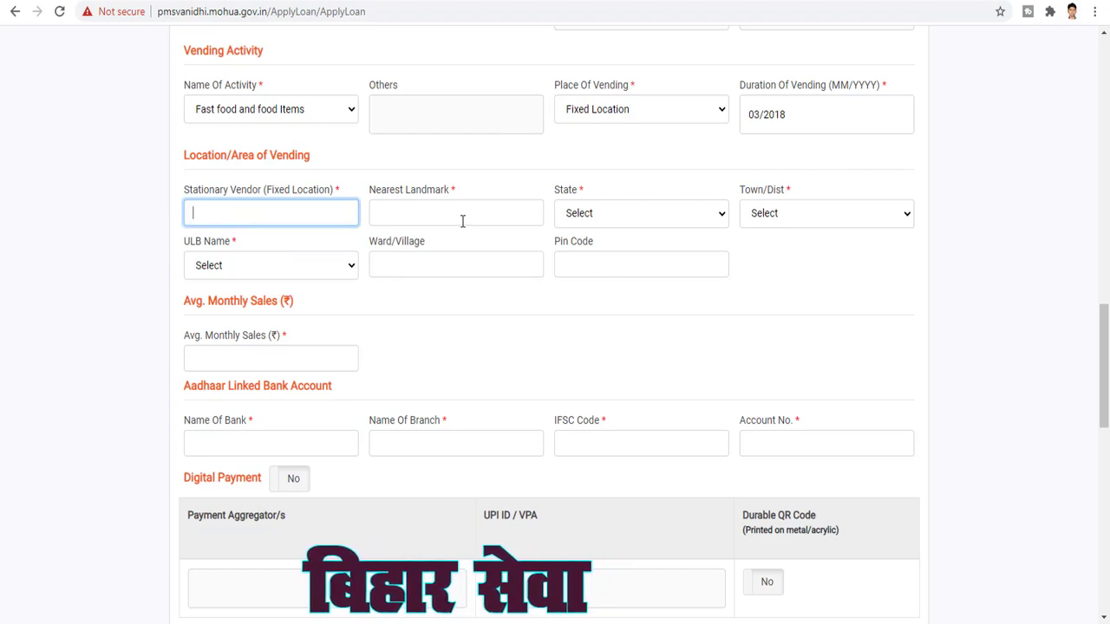
click(647, 218)
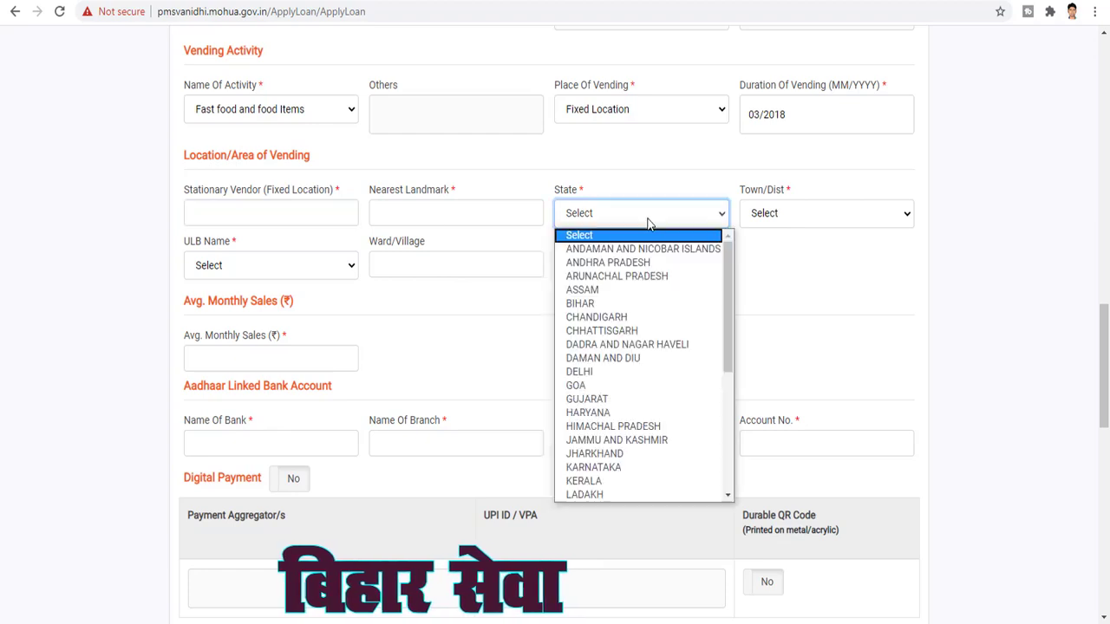
click(594, 303)
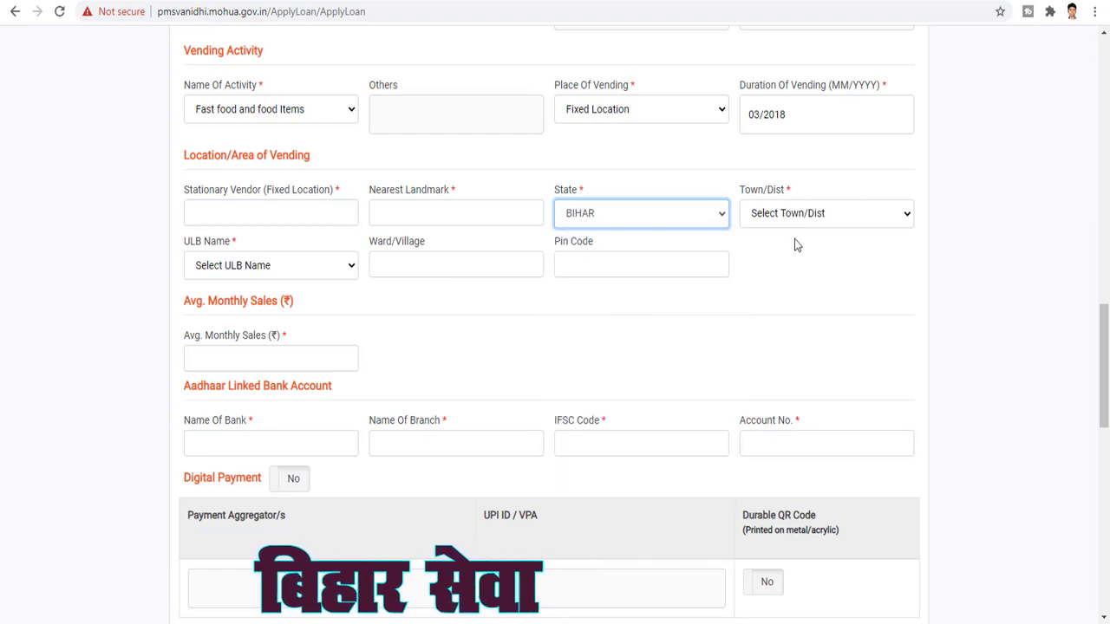
click(784, 219)
click(884, 274)
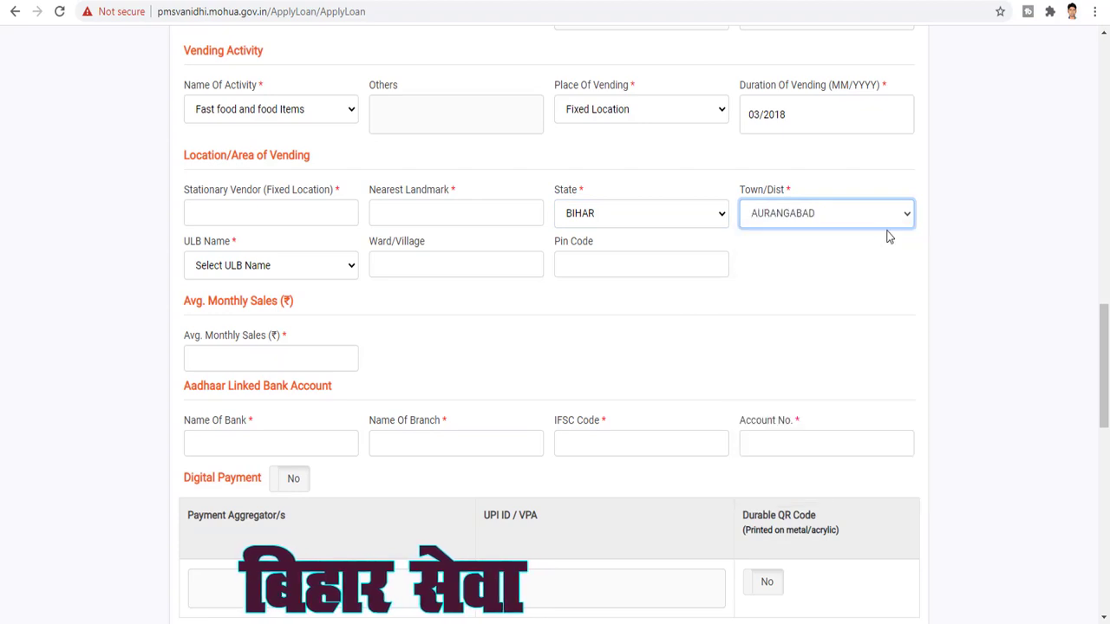
click(337, 268)
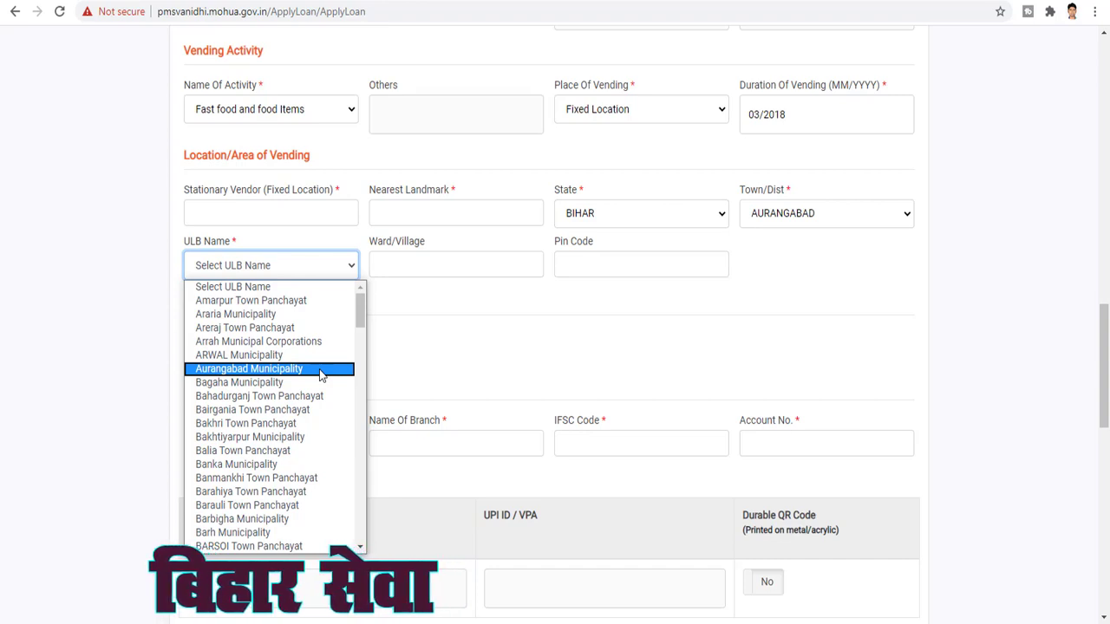
click(233, 372)
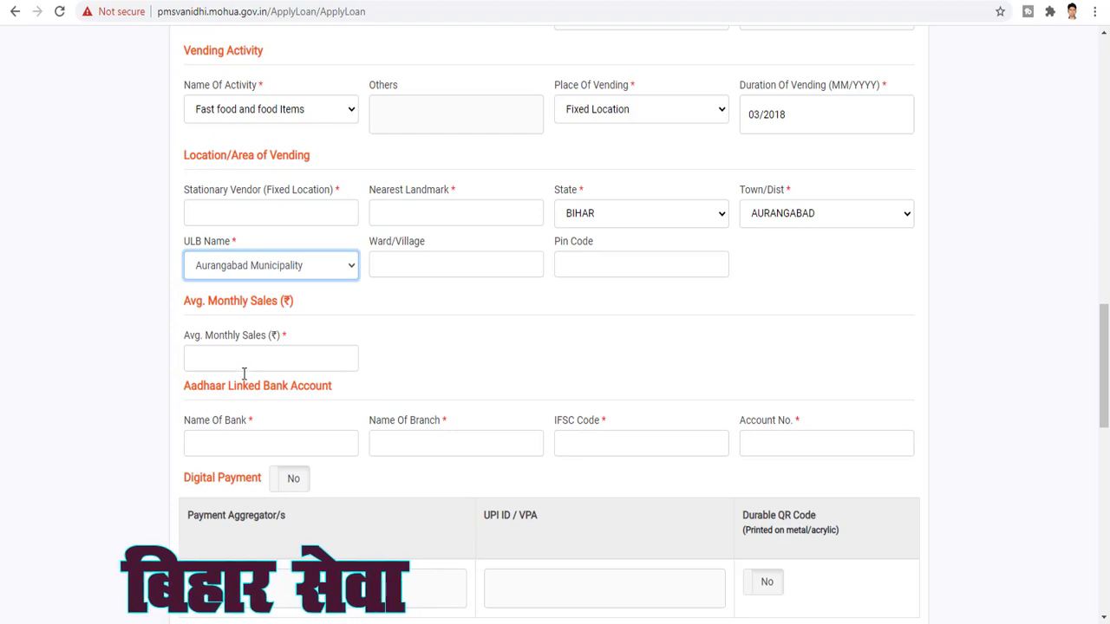
click(407, 268)
click(679, 270)
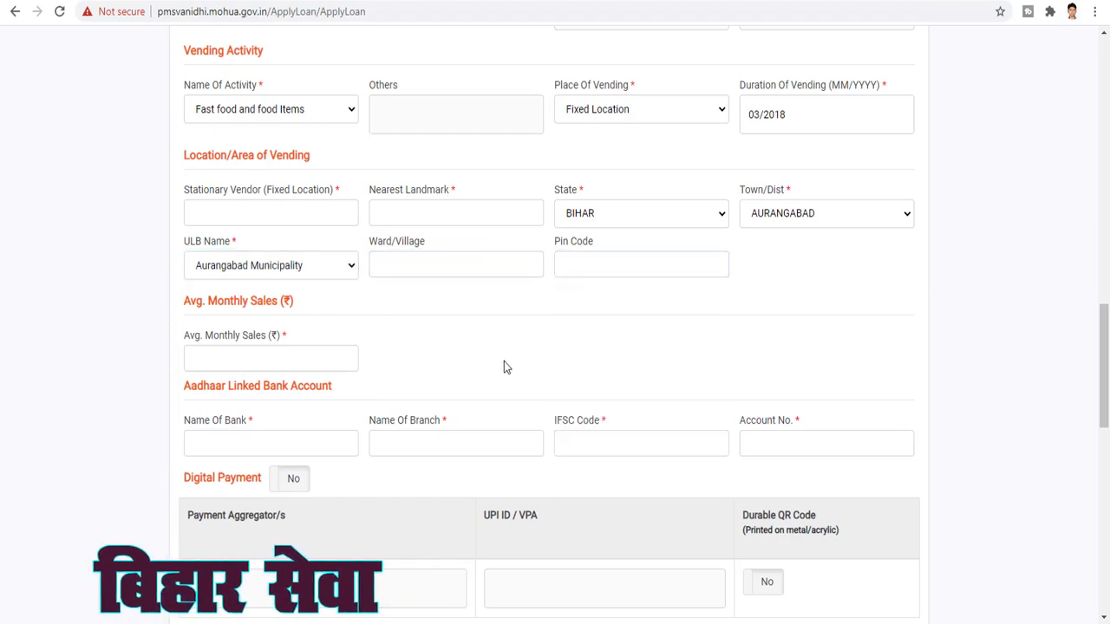
click(228, 364)
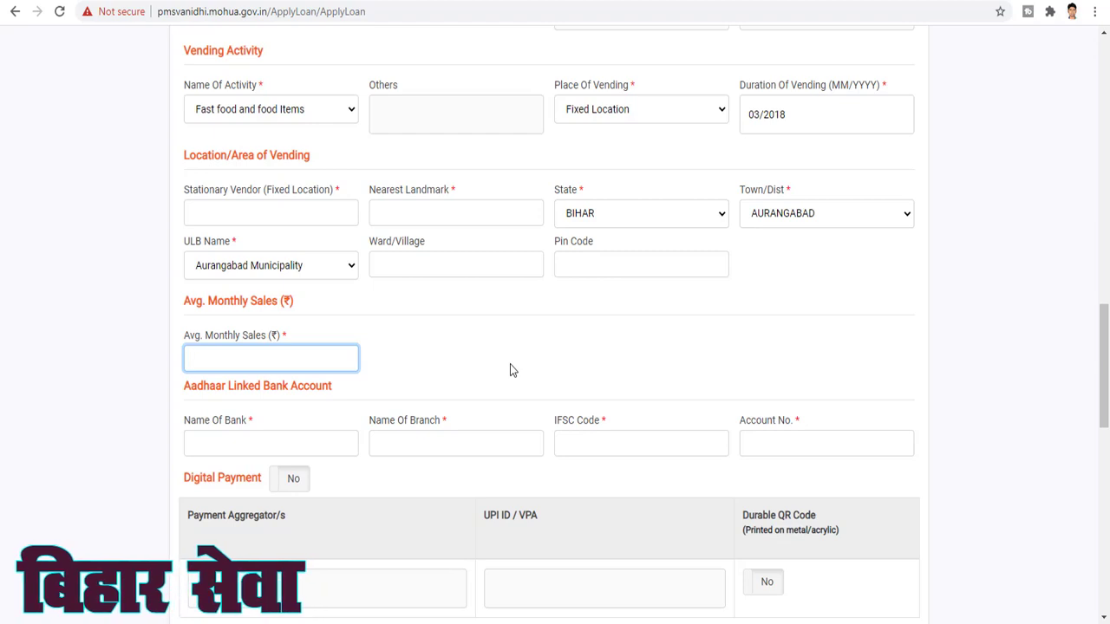
Enter 12000 as average monthly sales and pass through the bank name, branch and IFSC fields
text(12000)
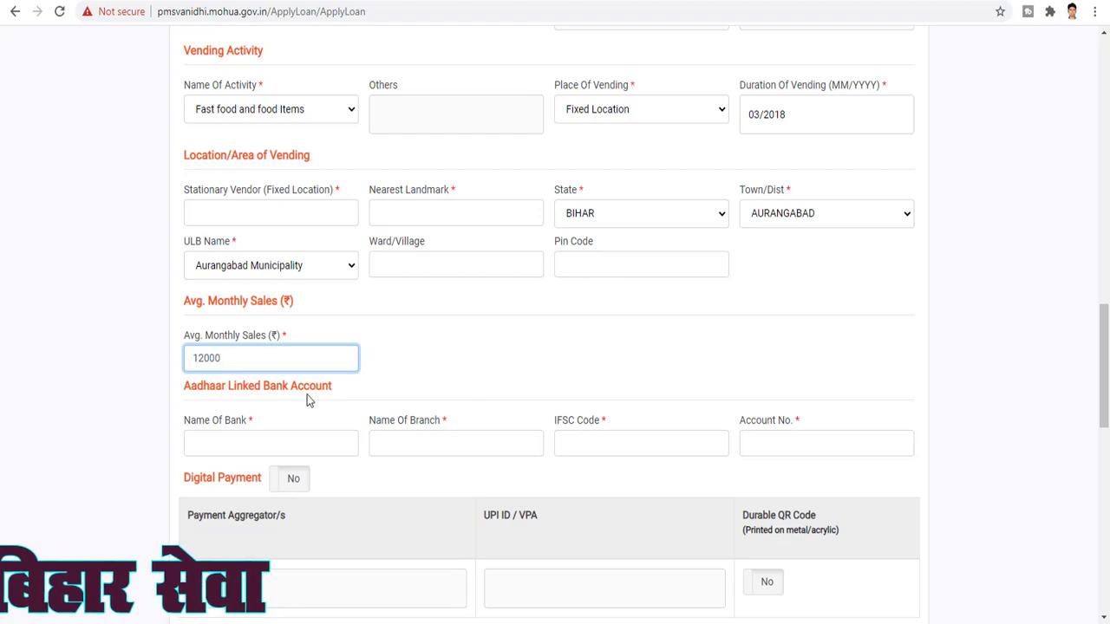
scroll(472, 389, down, 2)
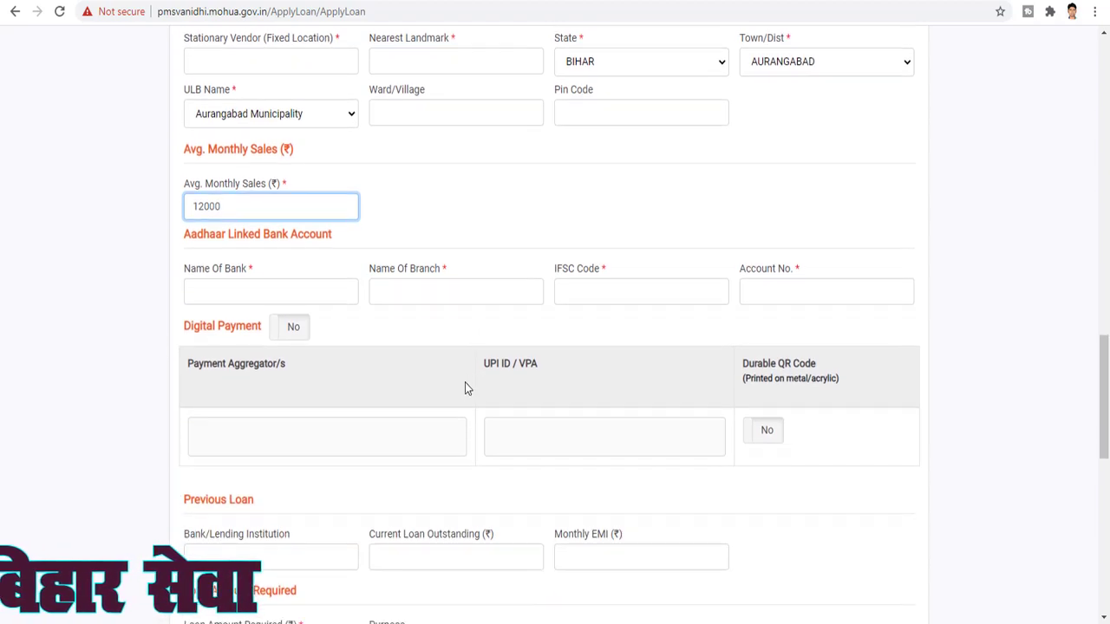
click(285, 292)
click(437, 225)
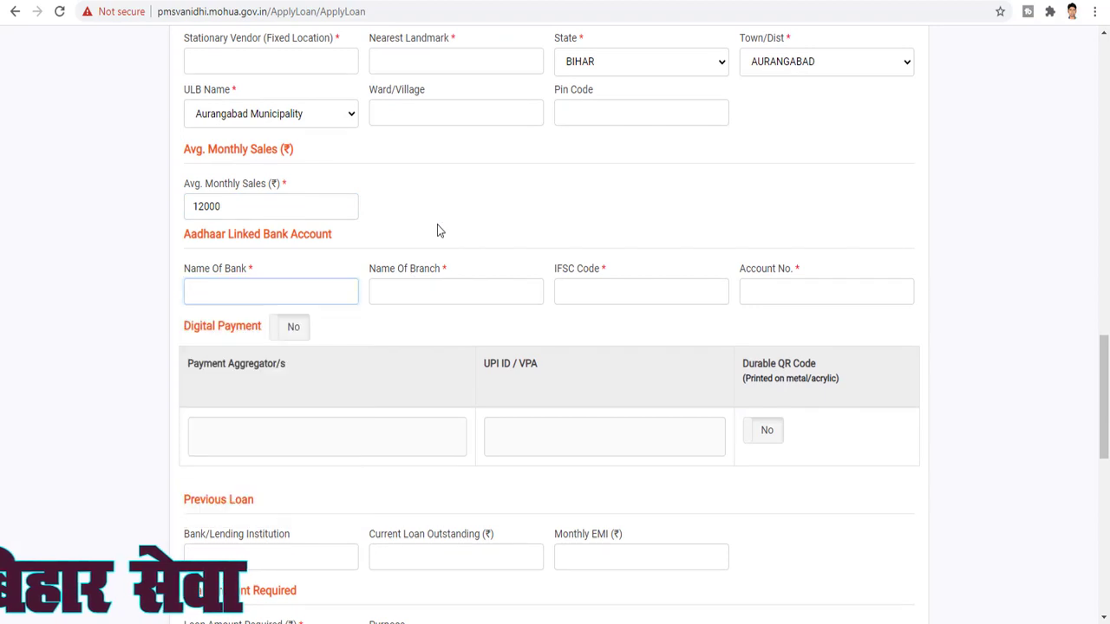
click(411, 295)
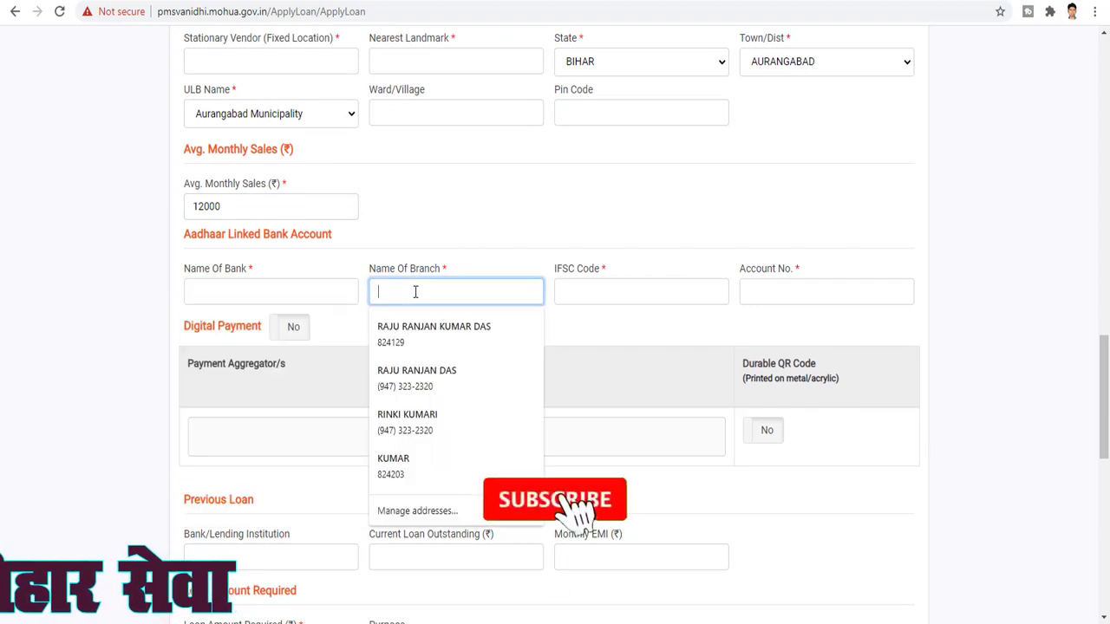
key(Escape)
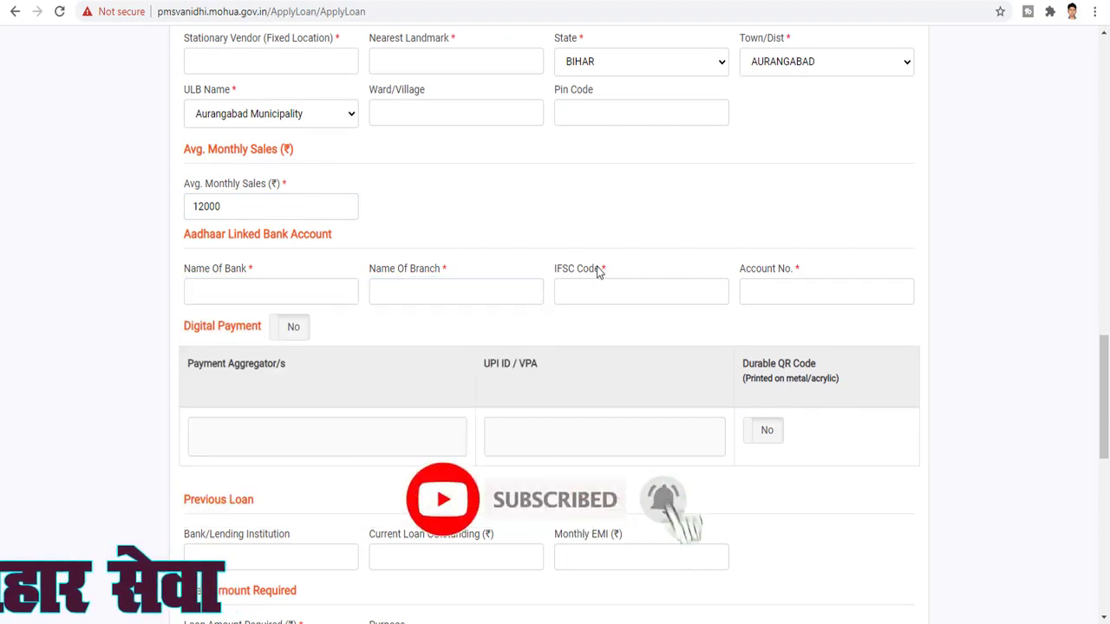
click(600, 294)
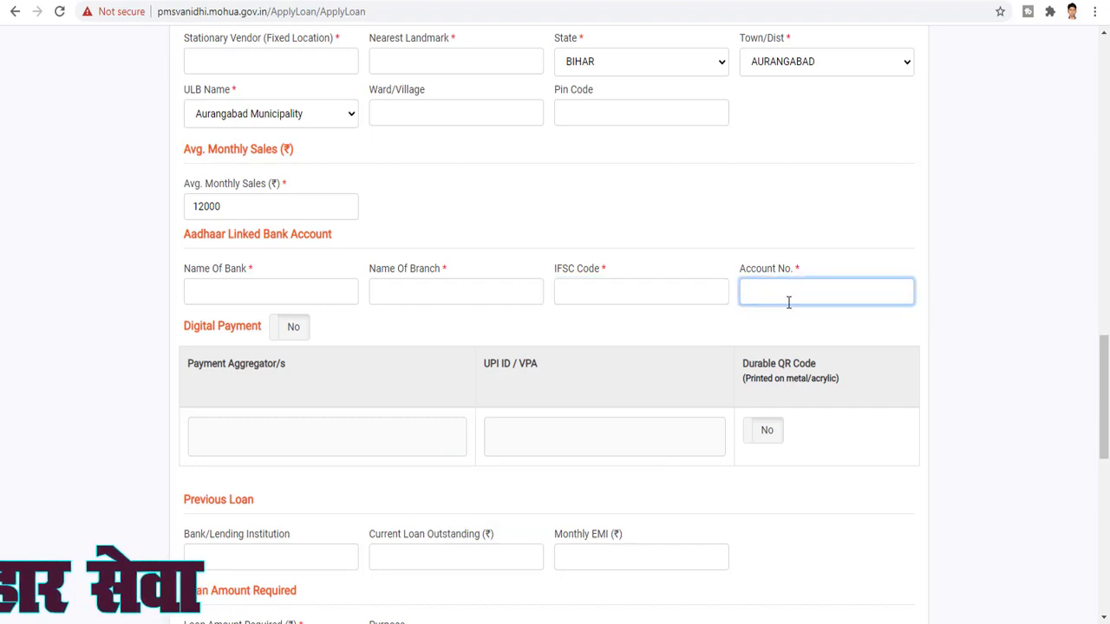
click(744, 333)
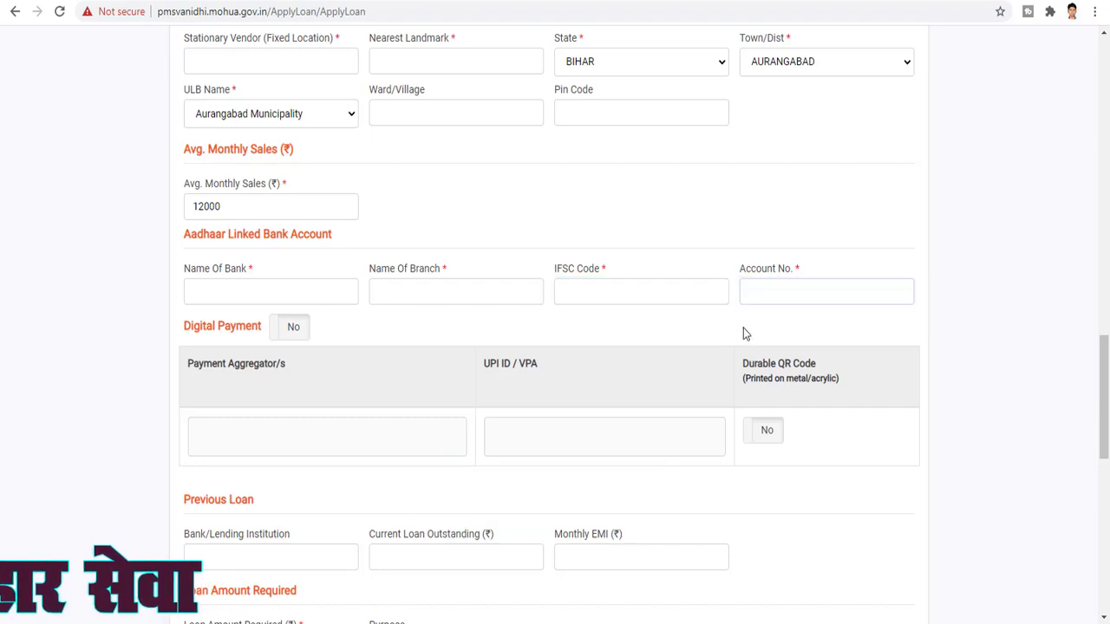
Switch Digital Payment to Yes and back to No
click(289, 333)
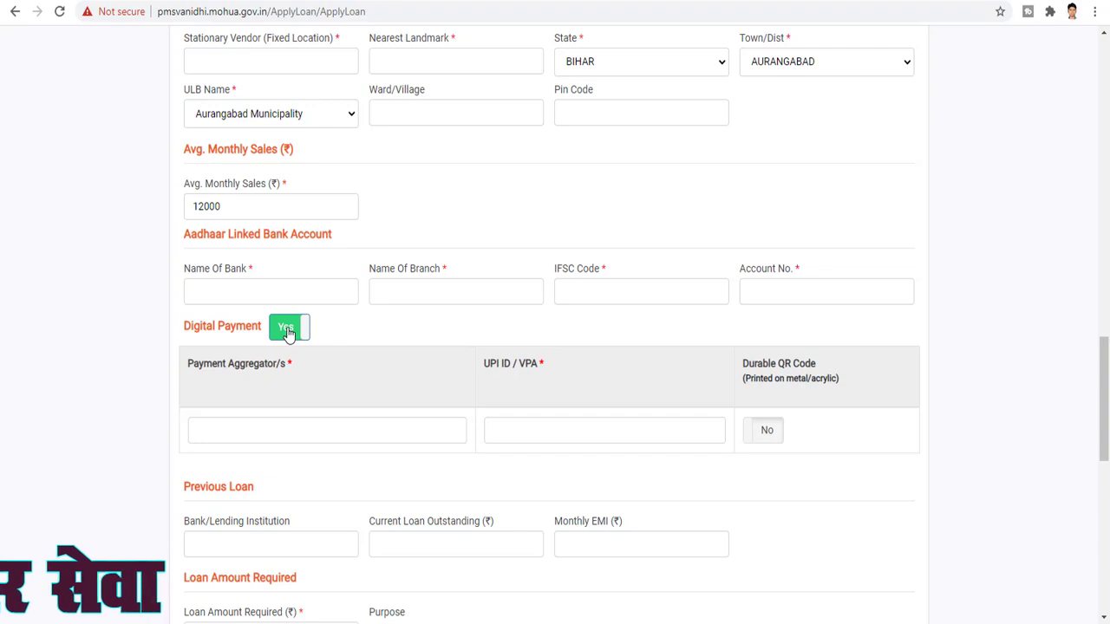
click(288, 333)
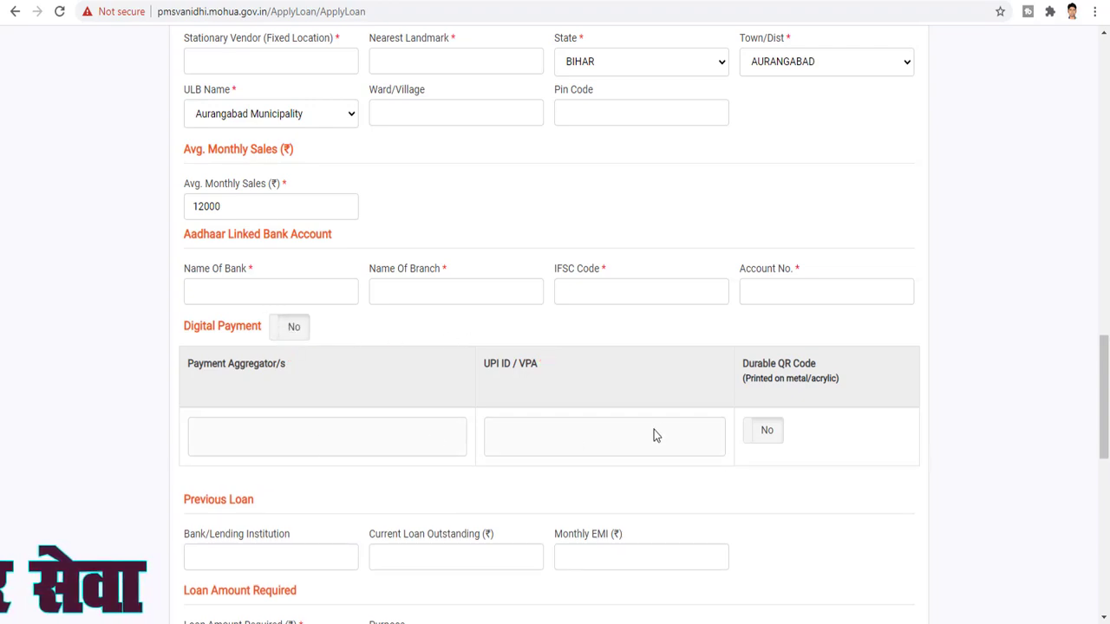
scroll(656, 436, down, 1)
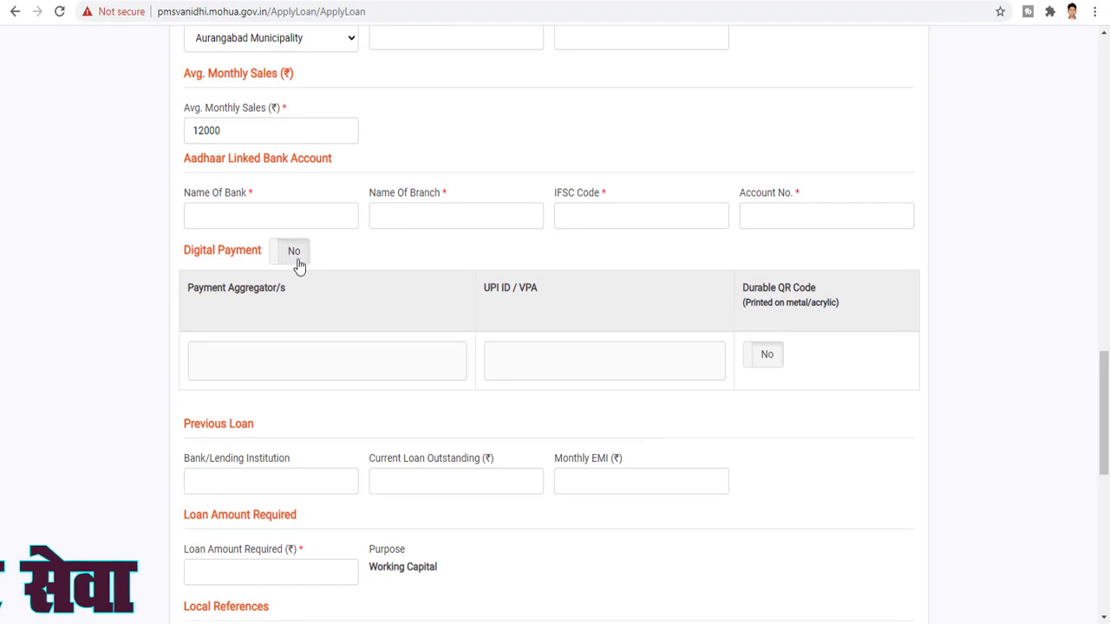
scroll(304, 267, down, 2)
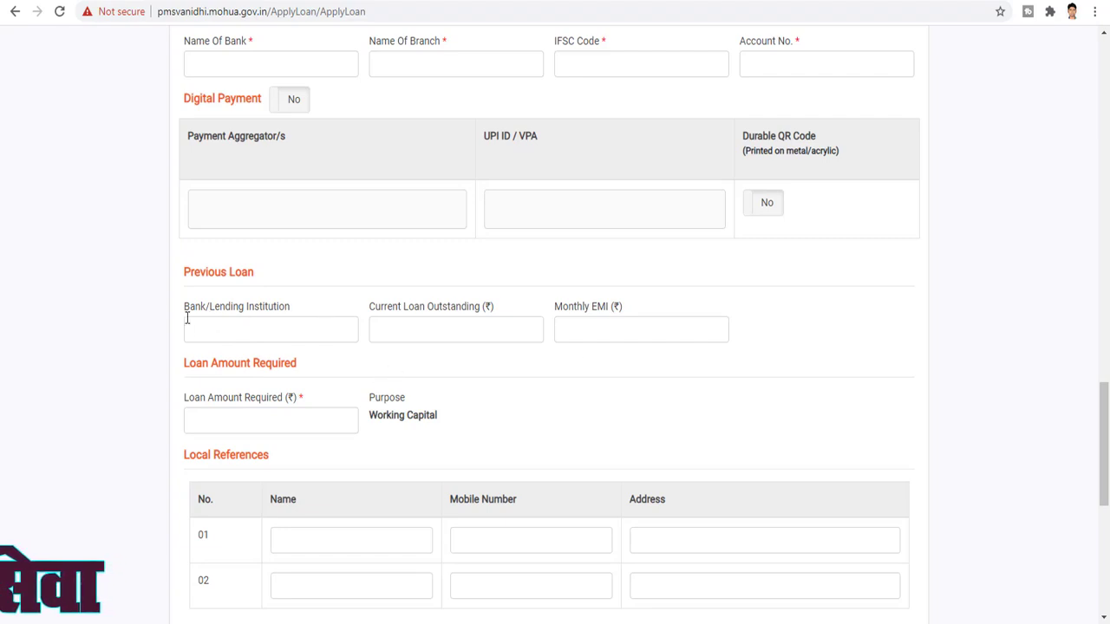
click(296, 419)
text(1000)
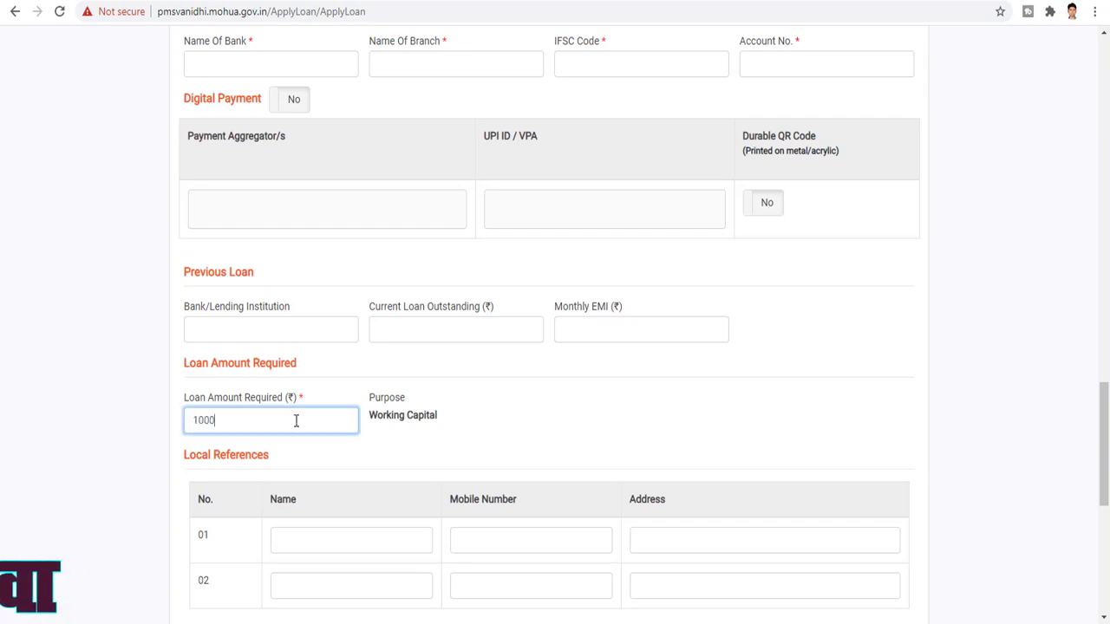
text(0)
scroll(403, 456, down, 2)
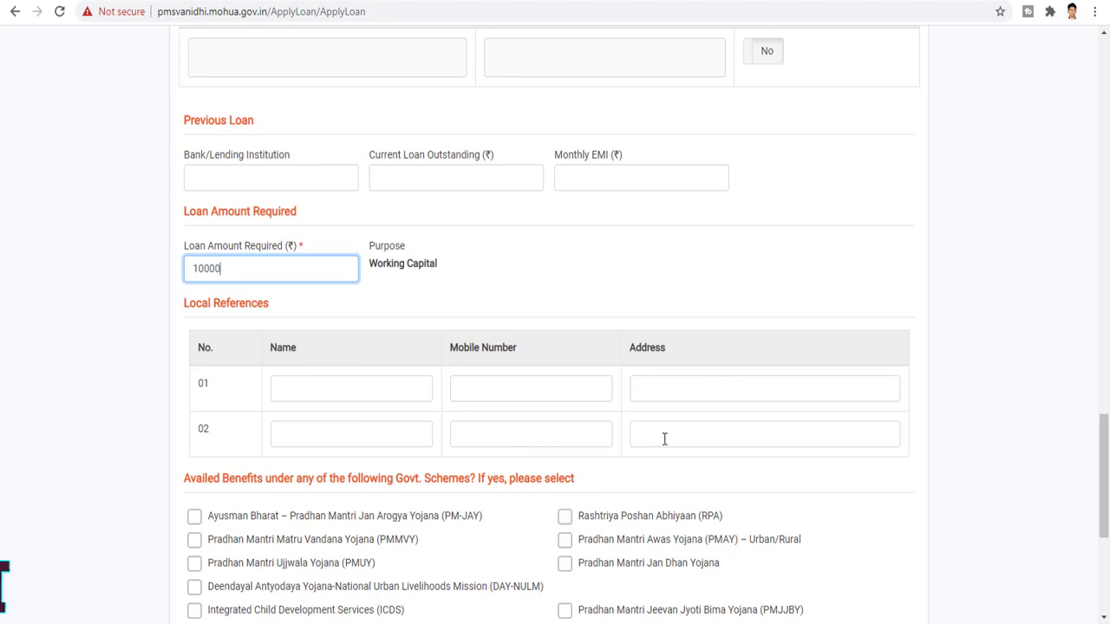
scroll(472, 405, down, 2)
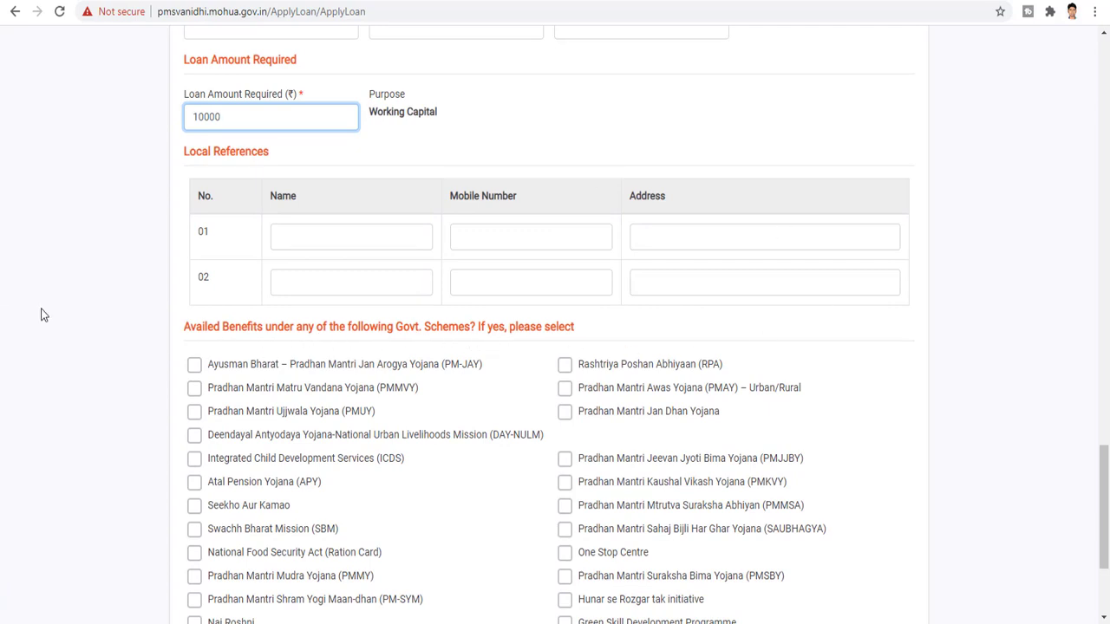
scroll(444, 334, down, 2)
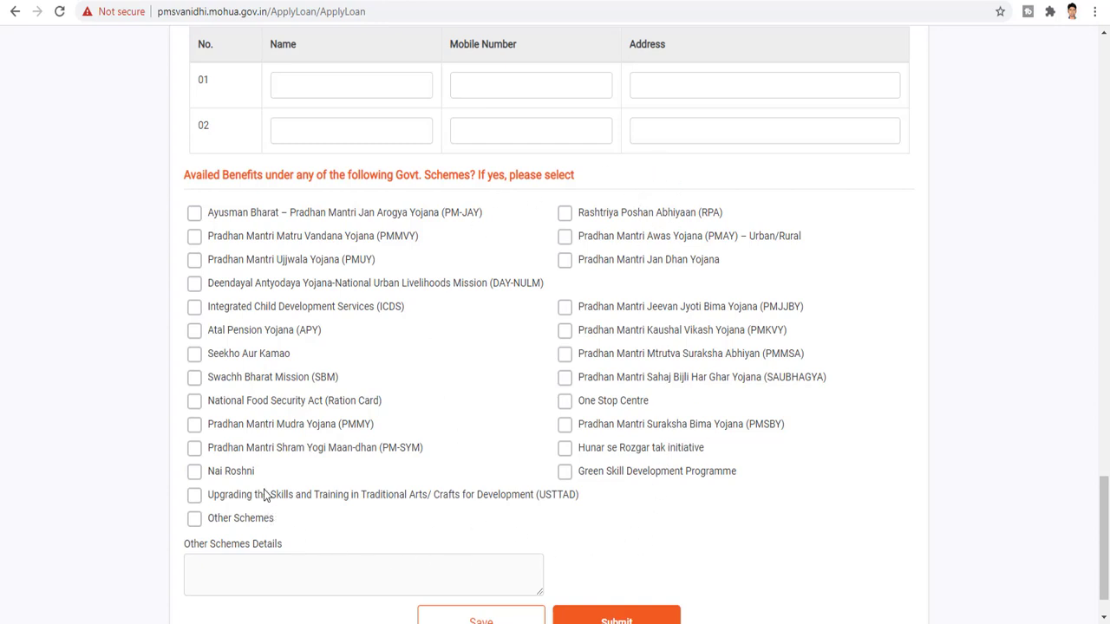
scroll(302, 473, down, 1)
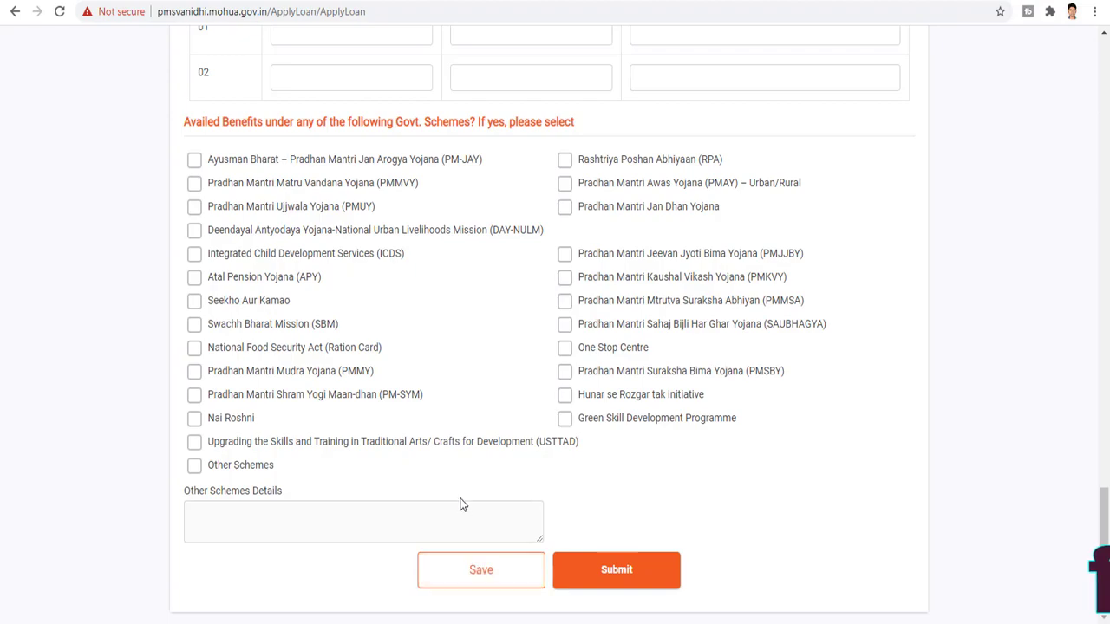
Review the father's/spouse's name and both SUNDARPUR local references, then save the application details
scroll(461, 504, up, 20)
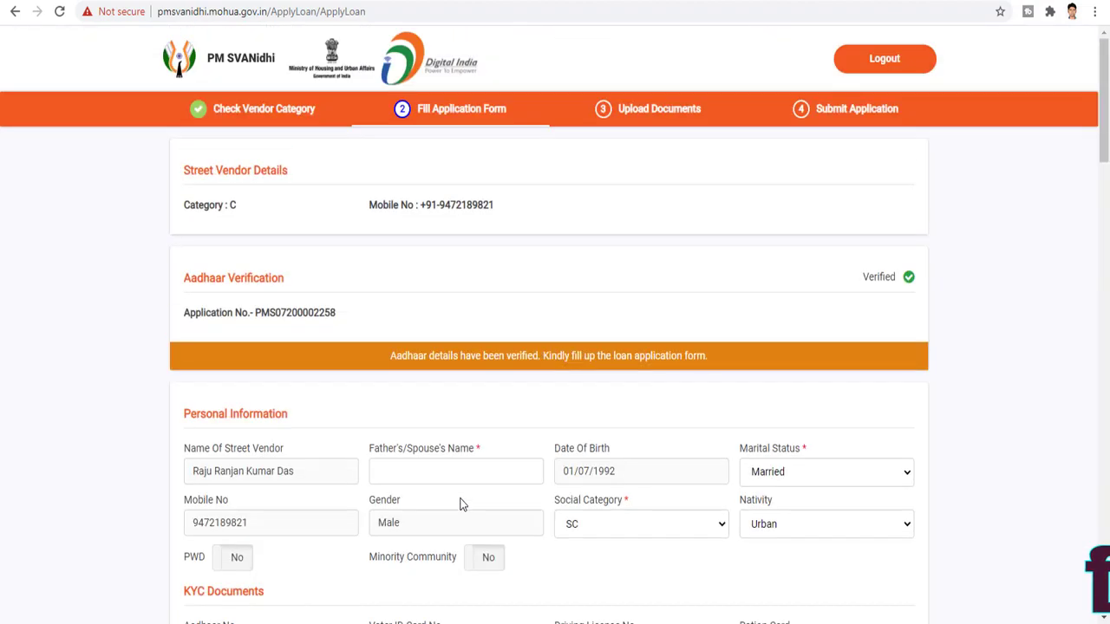
scroll(461, 504, down, 20)
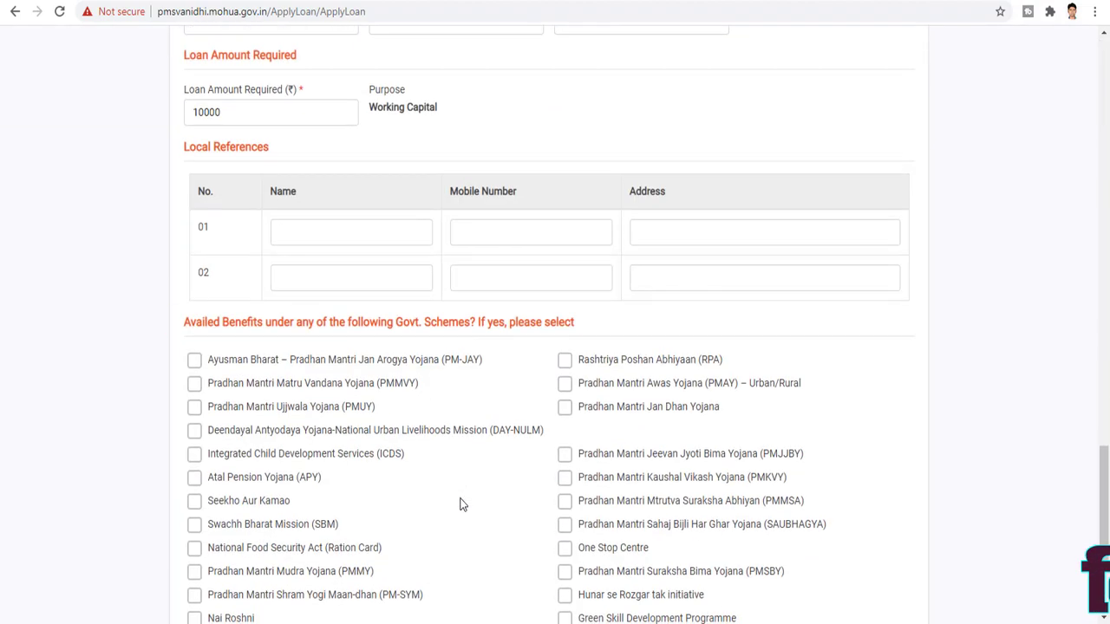
scroll(582, 570, up, 5)
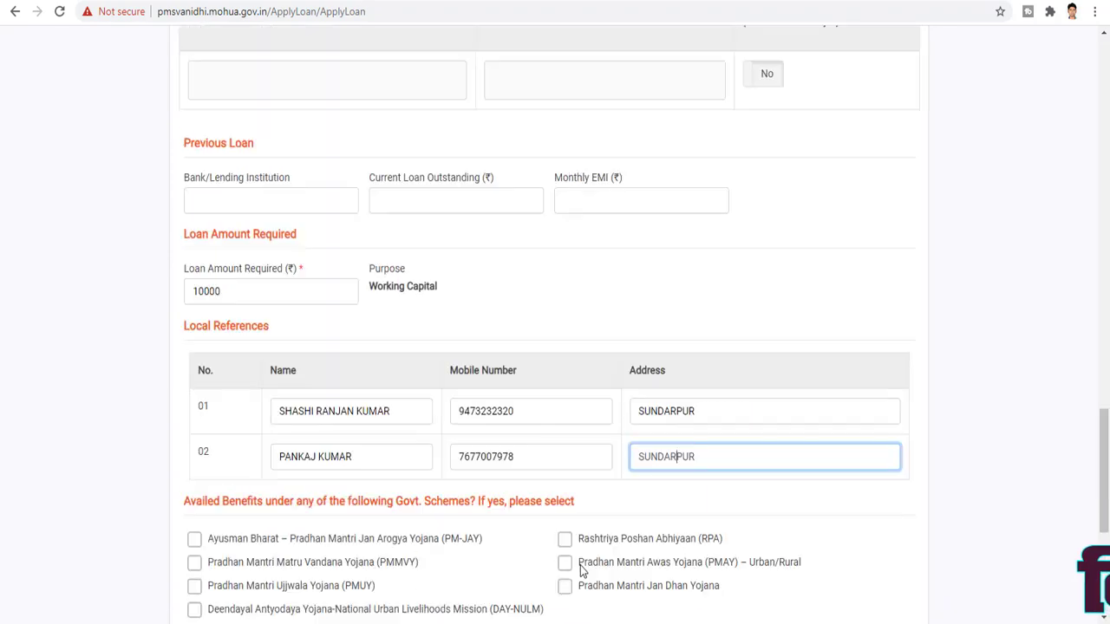
scroll(514, 555, up, 15)
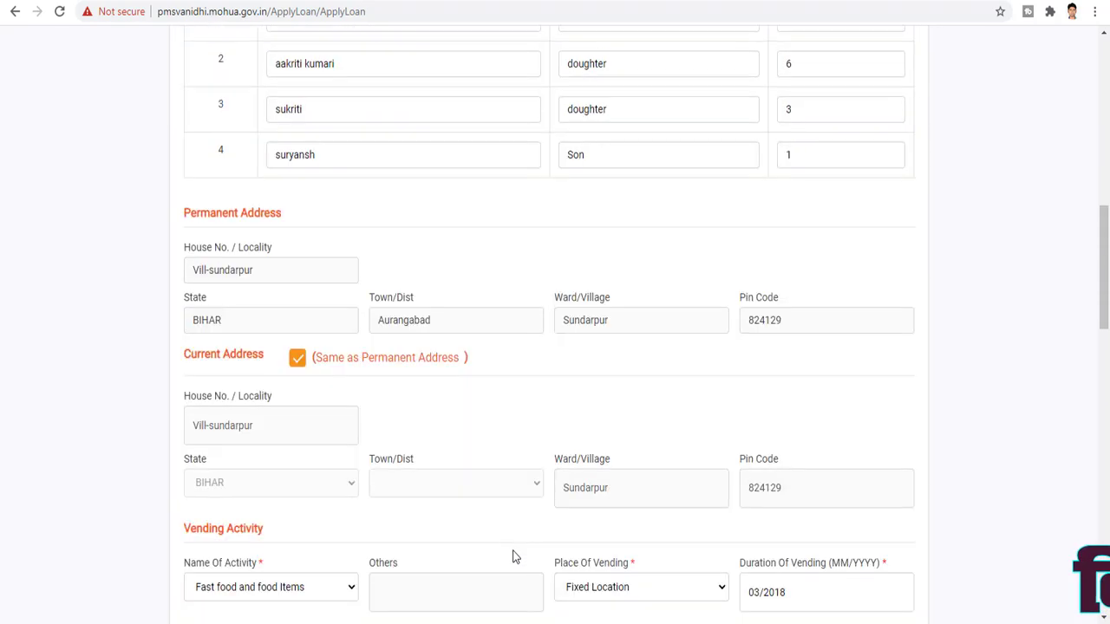
scroll(514, 555, down, 20)
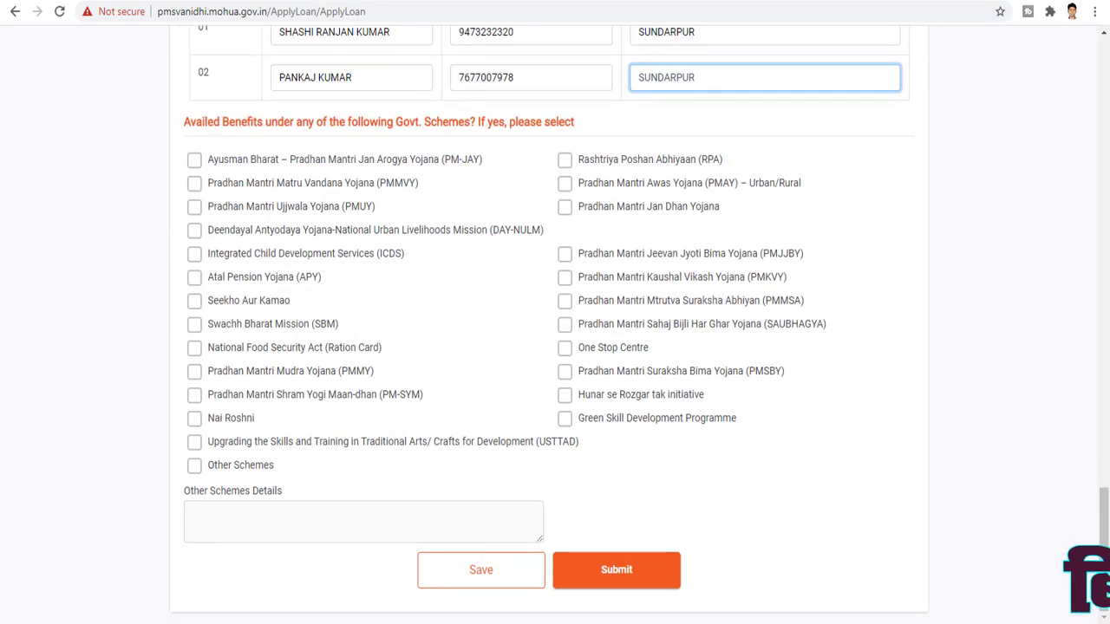
click(483, 579)
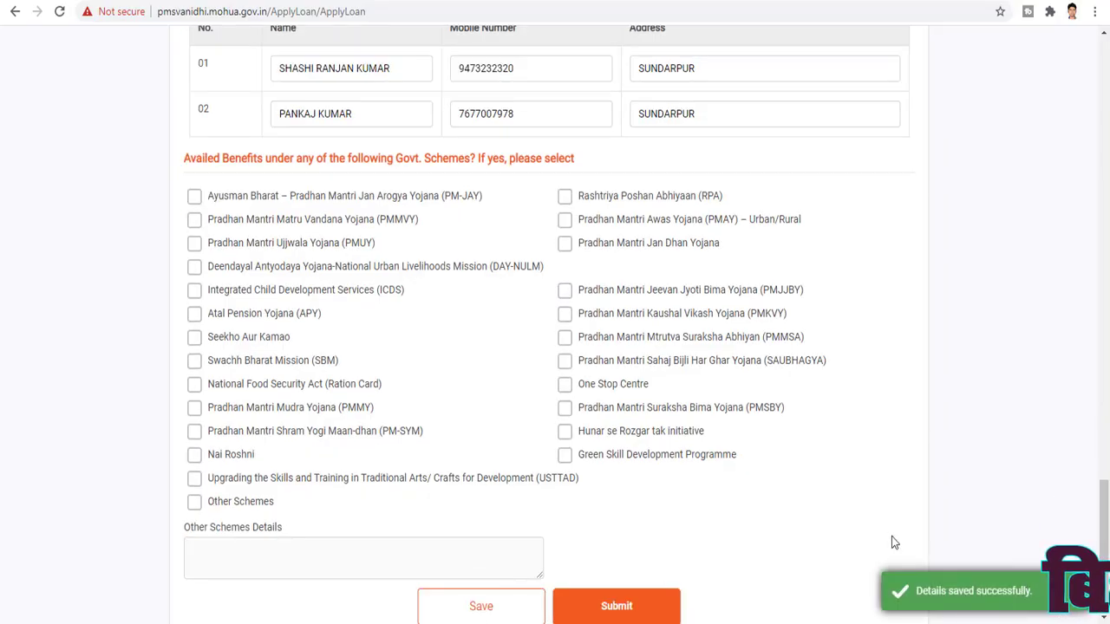
scroll(889, 536, up, 20)
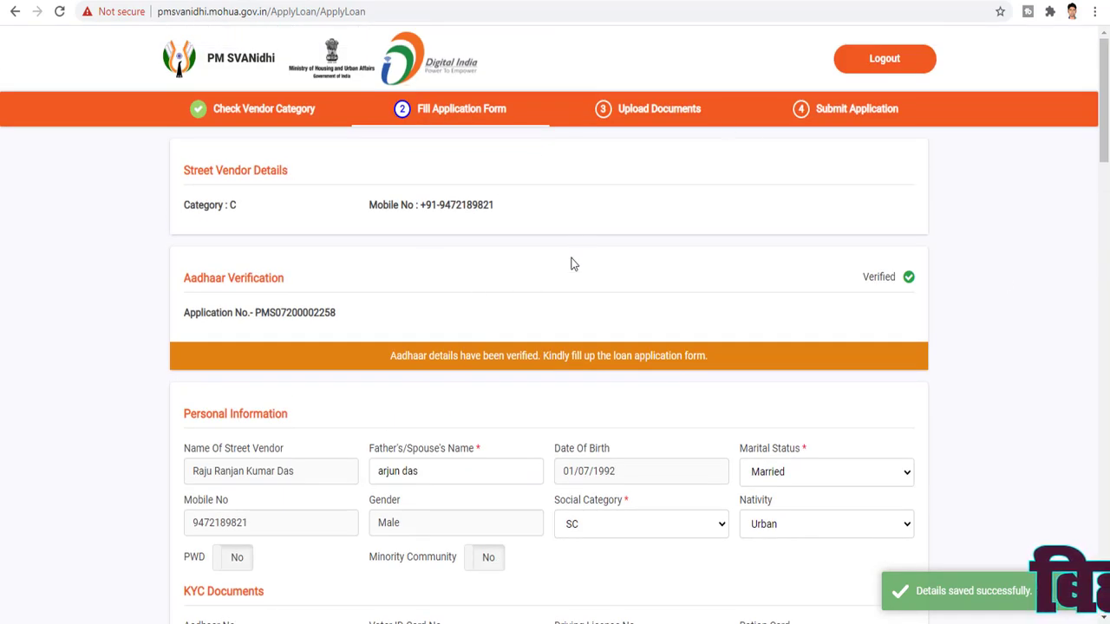
scroll(594, 260, down, 20)
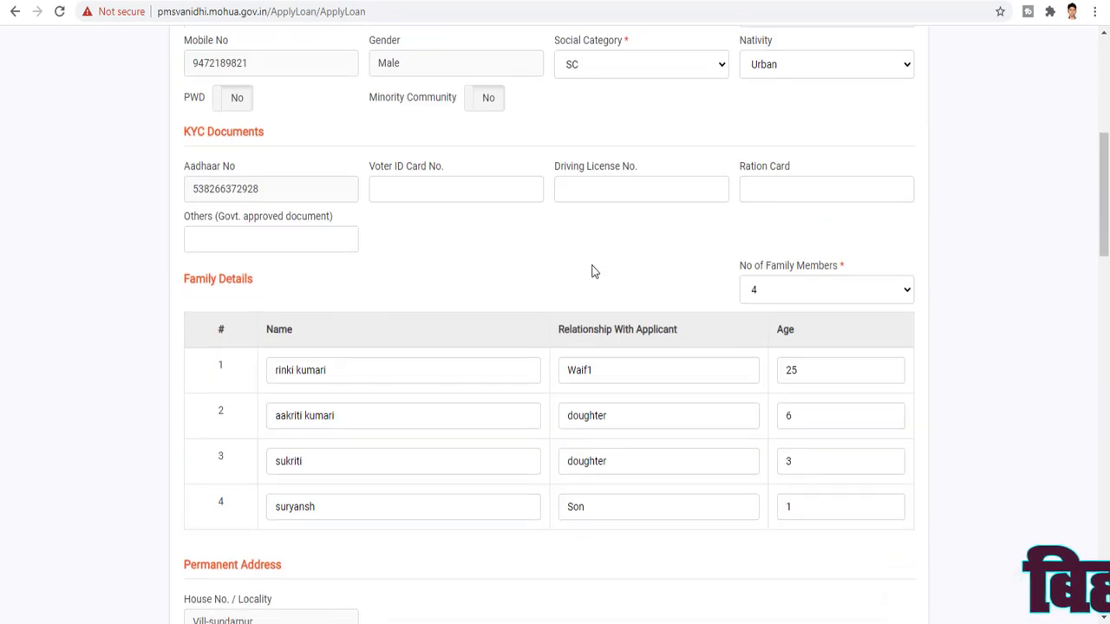
Try submitting the form and enter SUNDARPUR as the stationary vending location
scroll(548, 369, down, 1)
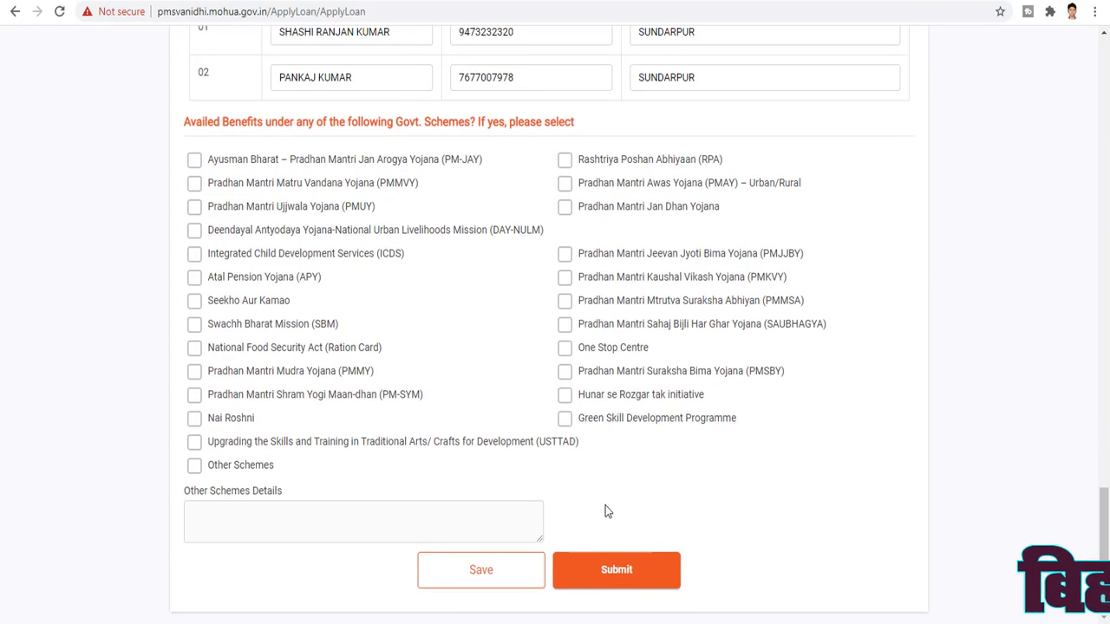
click(604, 570)
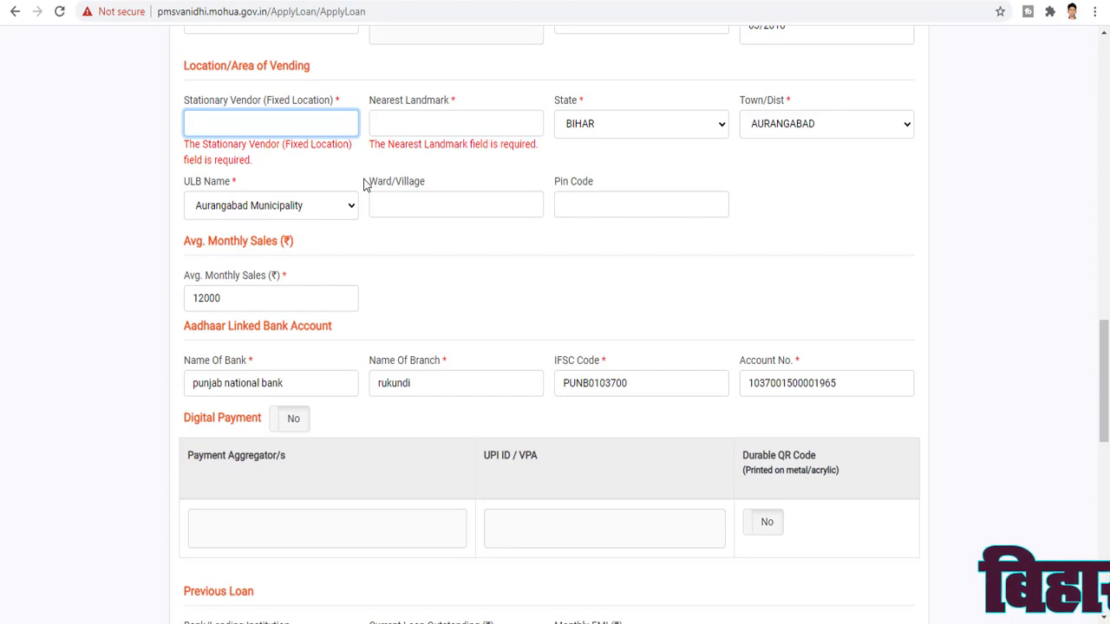
text(S)
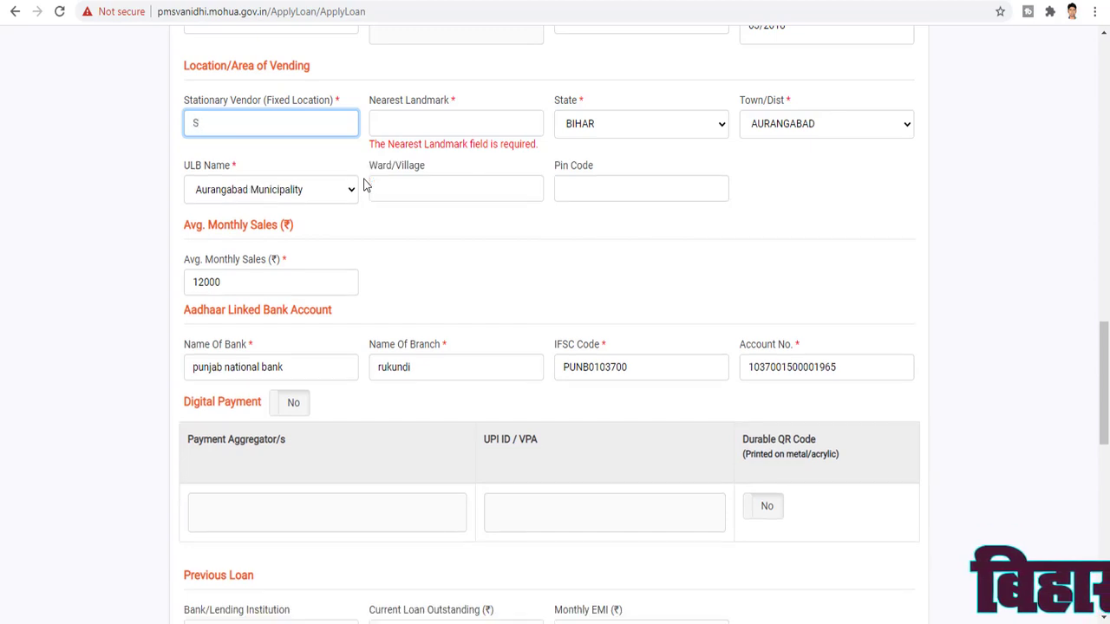
text(UNDARPU)
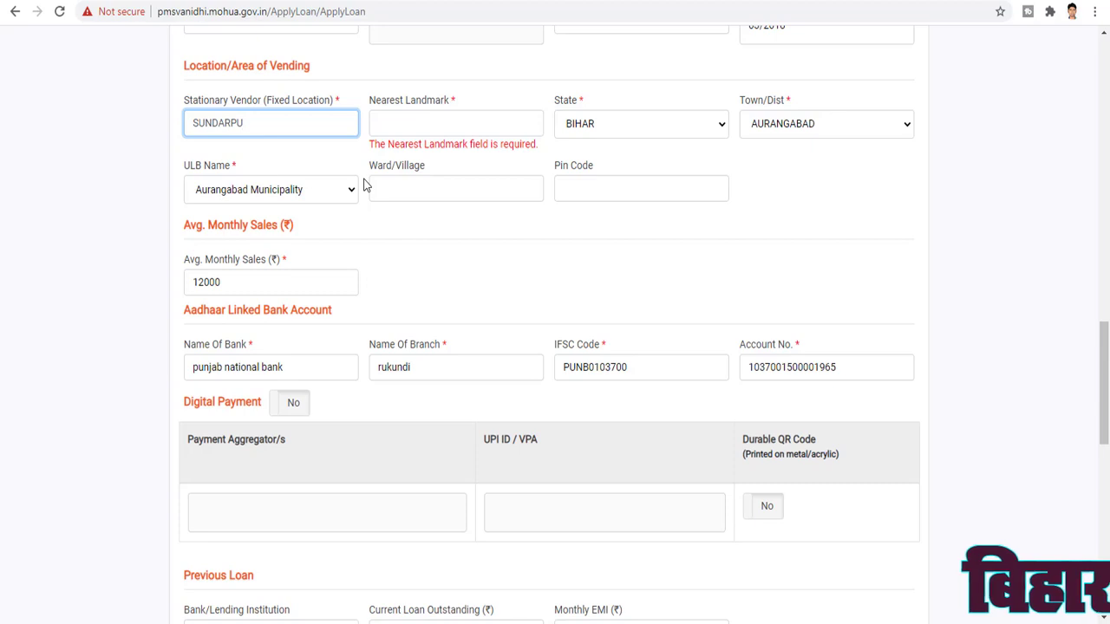
text(R)
Enter PANI TANKI as the nearest landmark and submit the application form
click(423, 128)
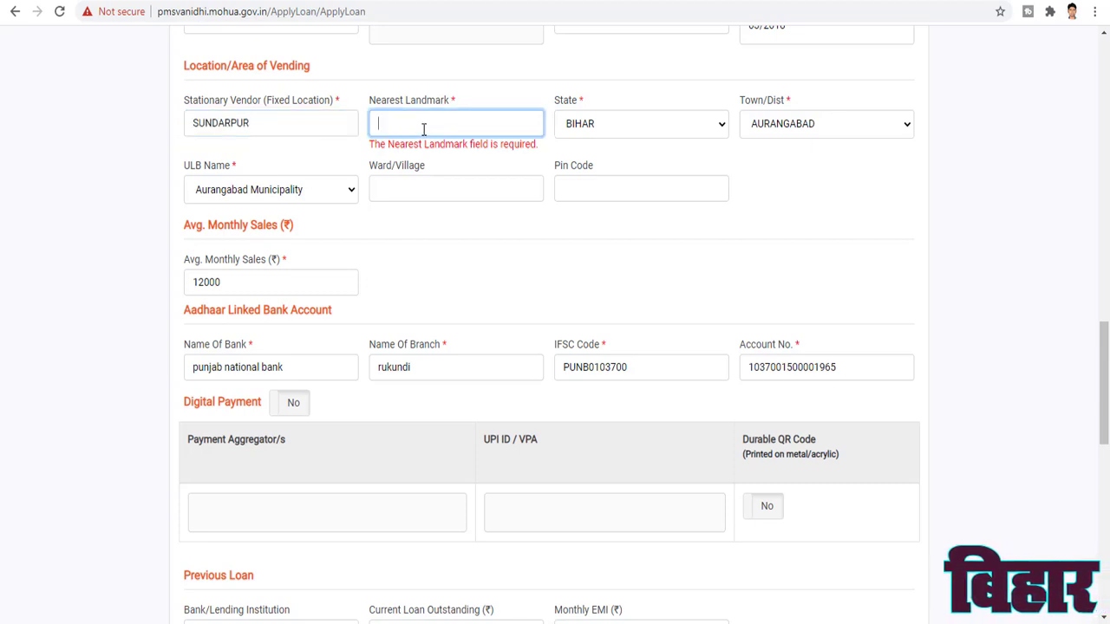
text(PANI TANKI)
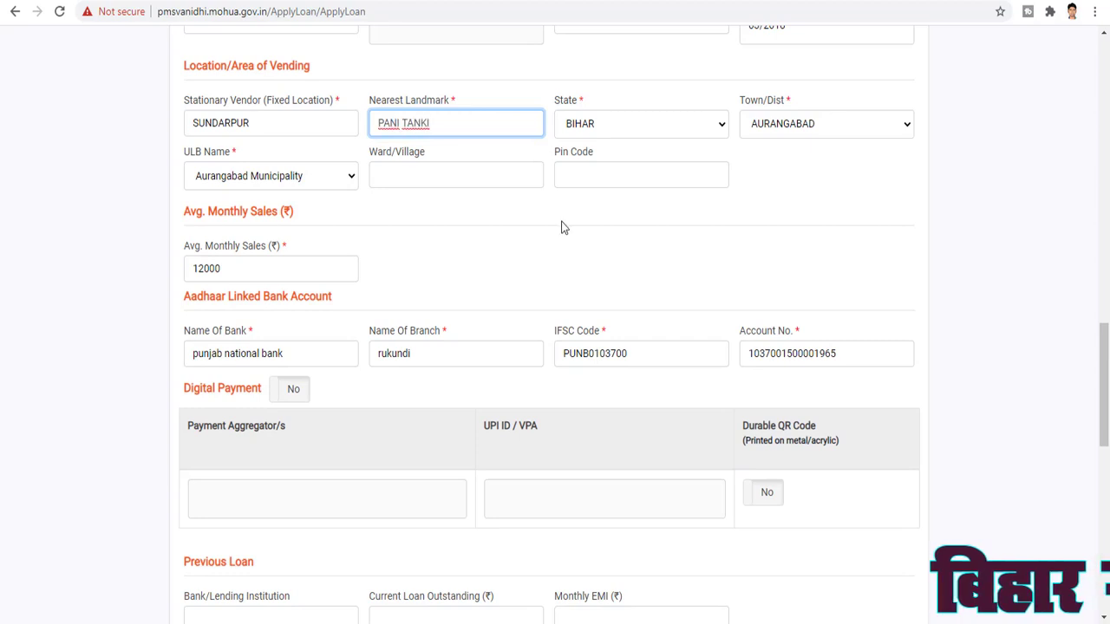
scroll(595, 486, down, 5)
scroll(595, 486, down, 4)
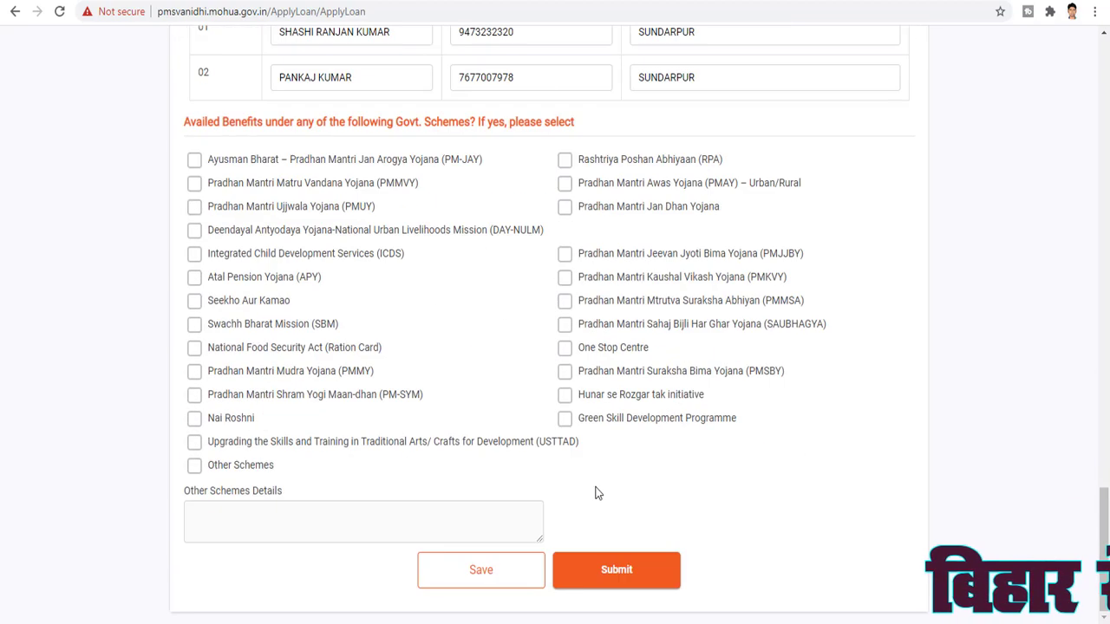
click(590, 572)
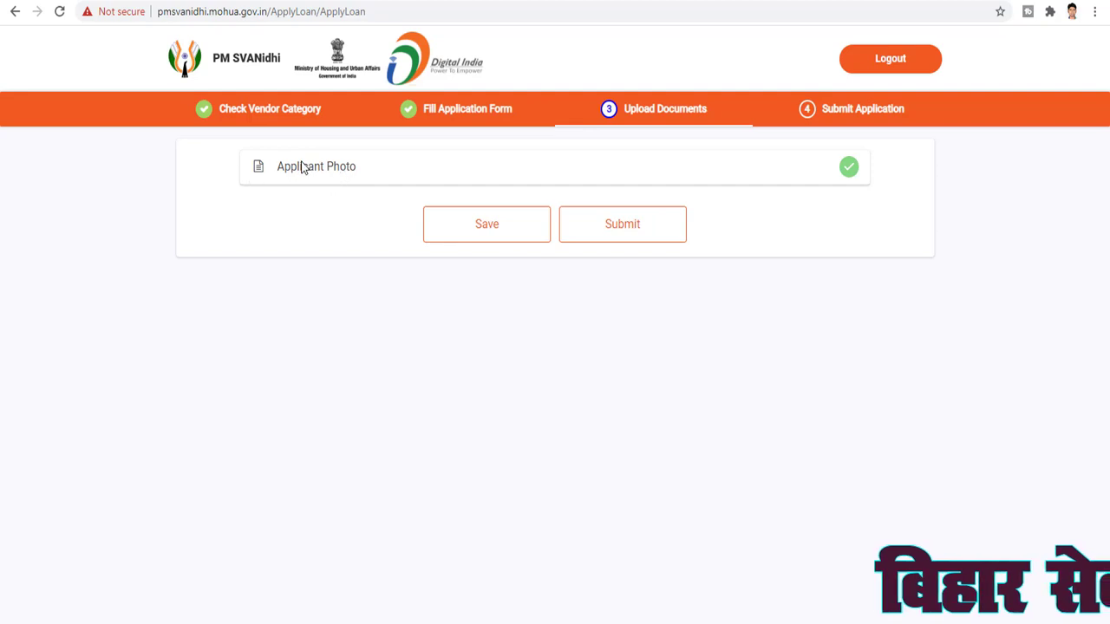
Check the uploaded Applicant Photo, save the documents and advance to Submit Application
click(851, 173)
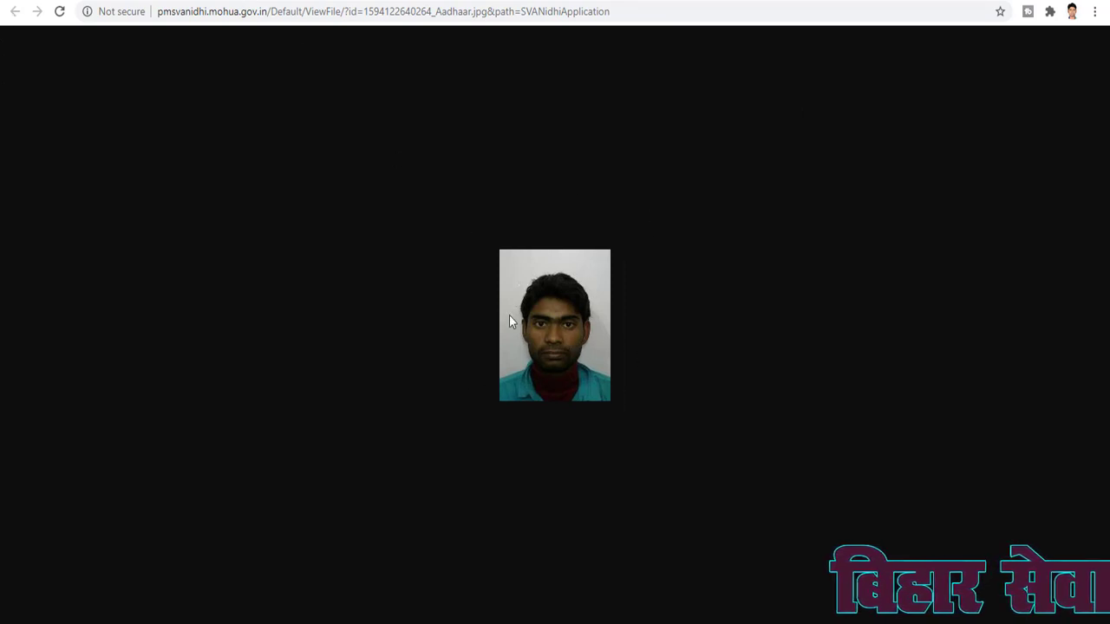
key(ctrl+w)
click(491, 224)
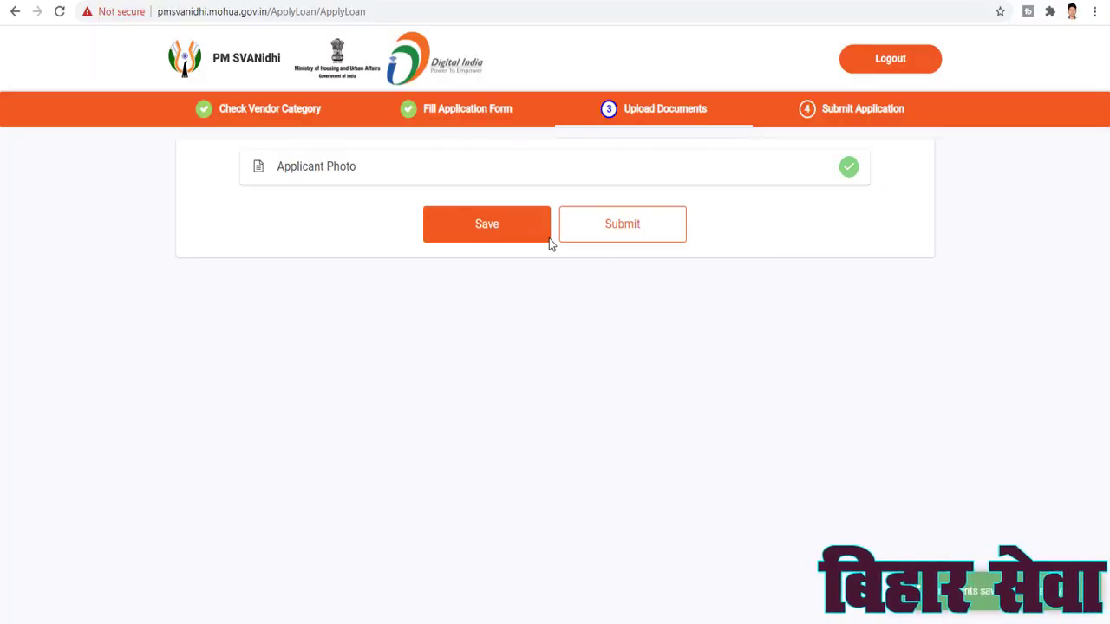
click(617, 226)
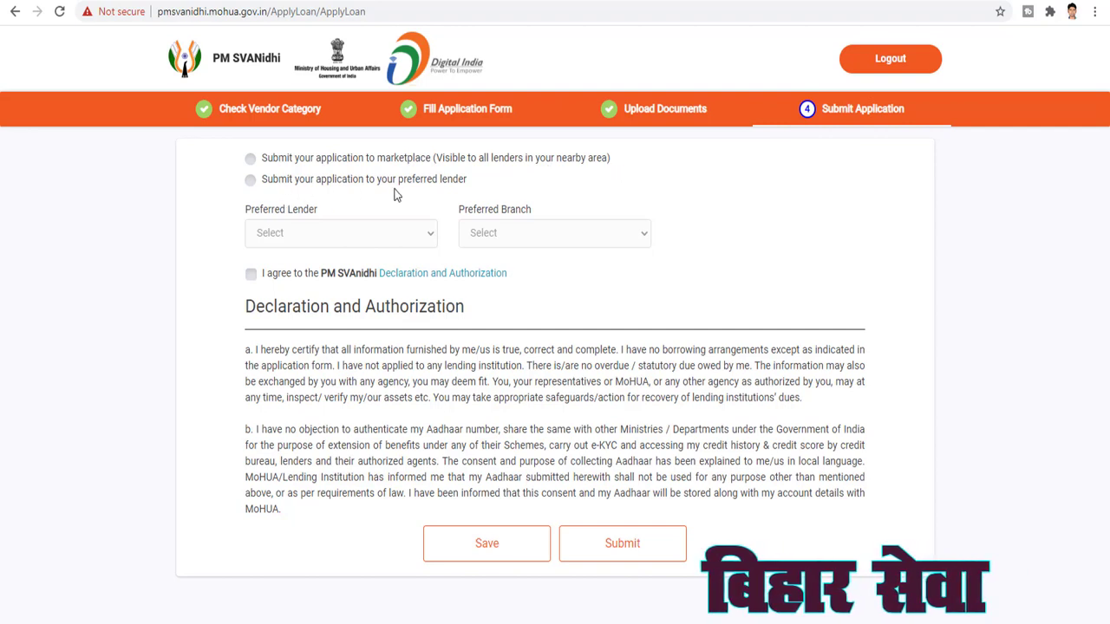
Choose preferred-lender submission with Punjab National Bank as the lender
click(250, 179)
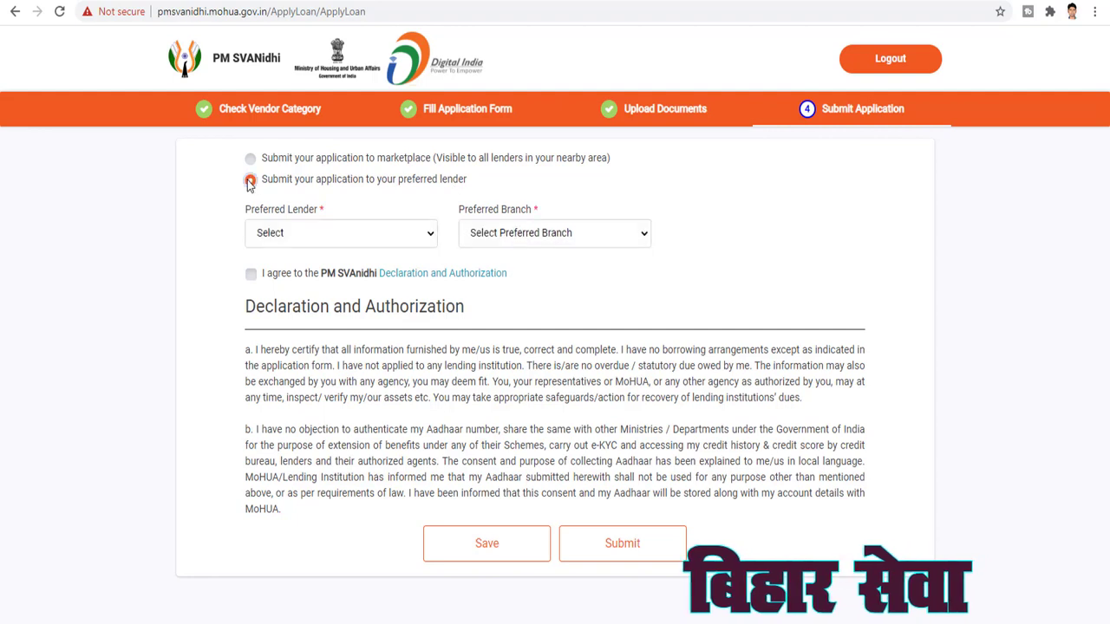
click(351, 233)
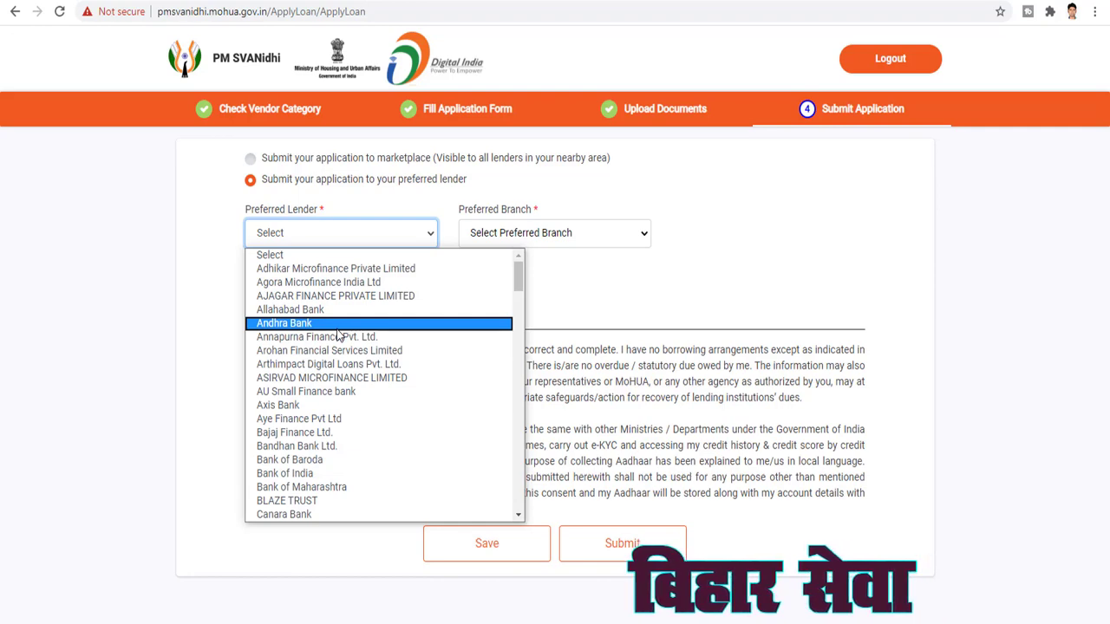
scroll(338, 336, down, 15)
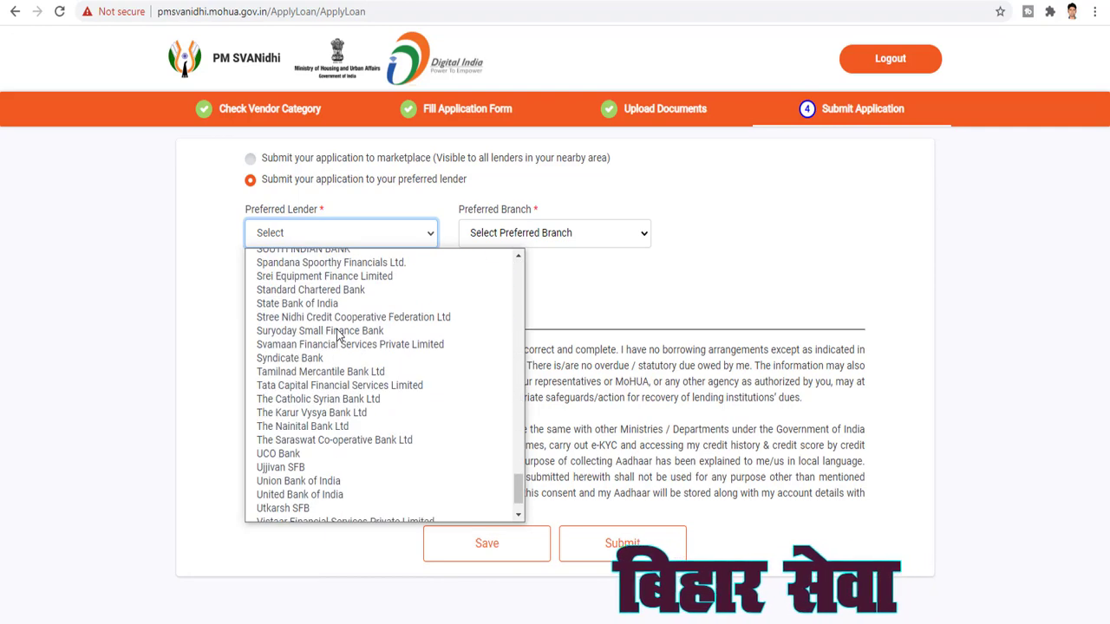
key(p)
key(Down)
key(Down)
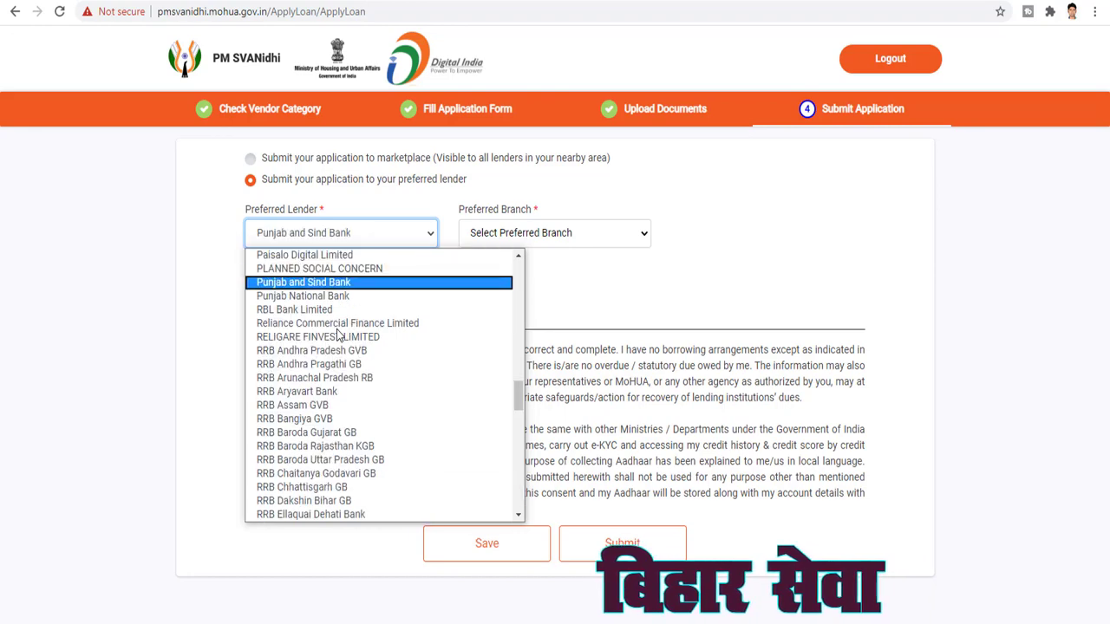
click(296, 296)
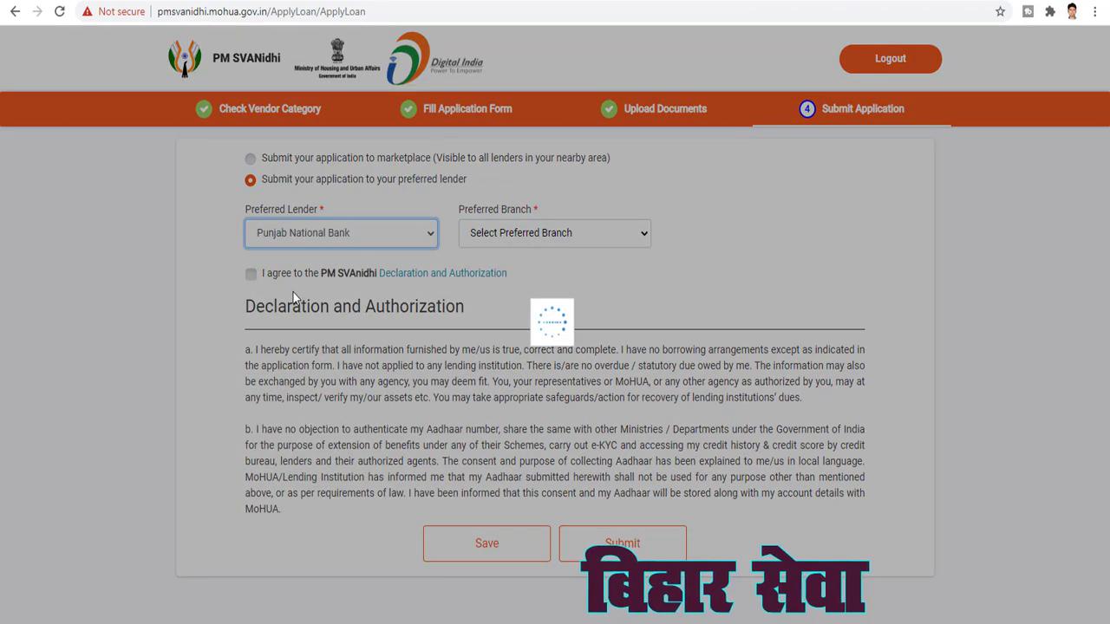
Select branch PUNB0067600 : GOH and agree to the declaration and authorization
click(522, 238)
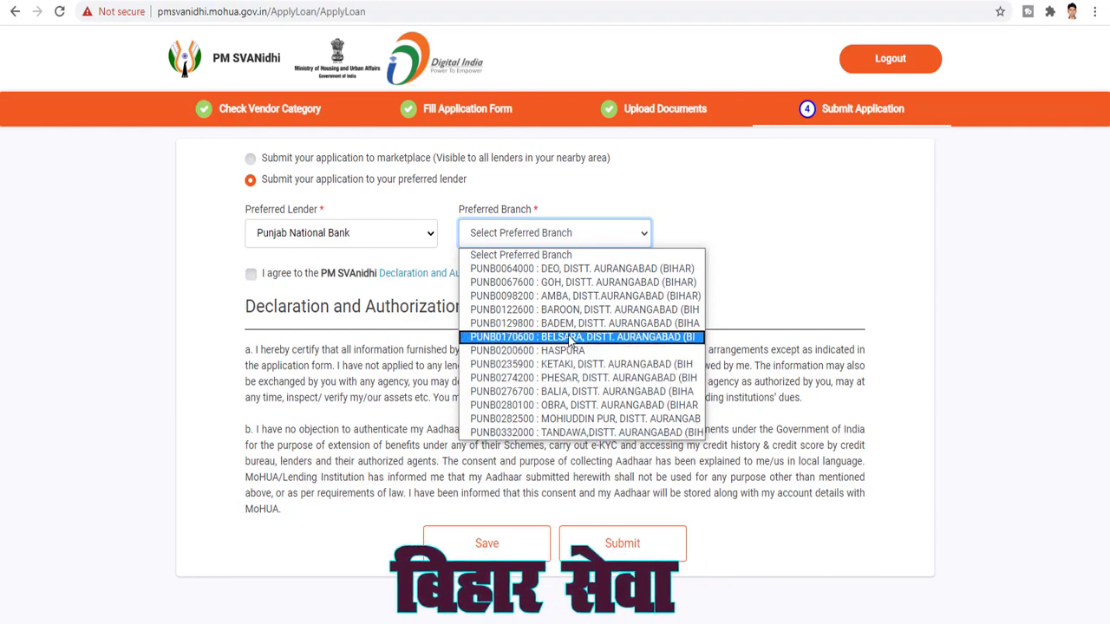
click(561, 285)
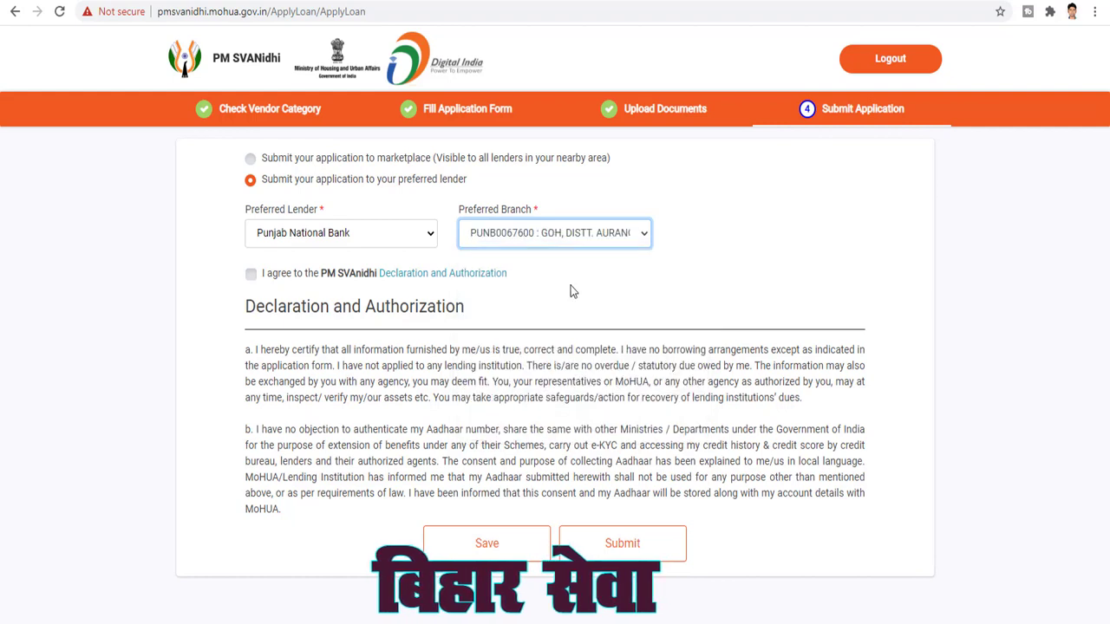
click(250, 274)
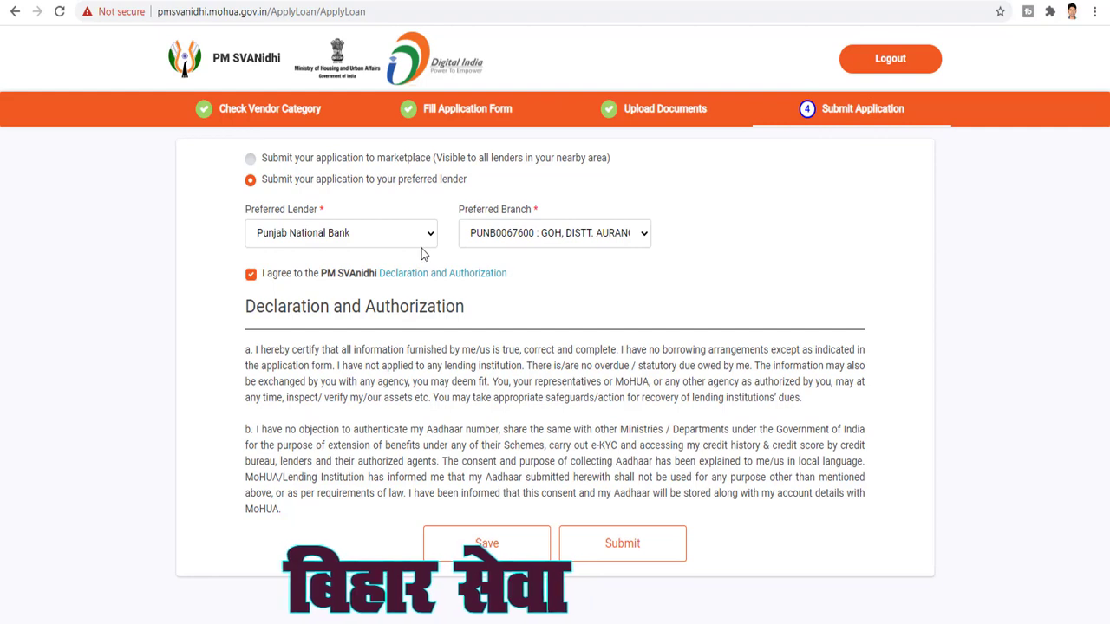
Switch to marketplace submission, save, and submit the loan application for its application number
click(251, 158)
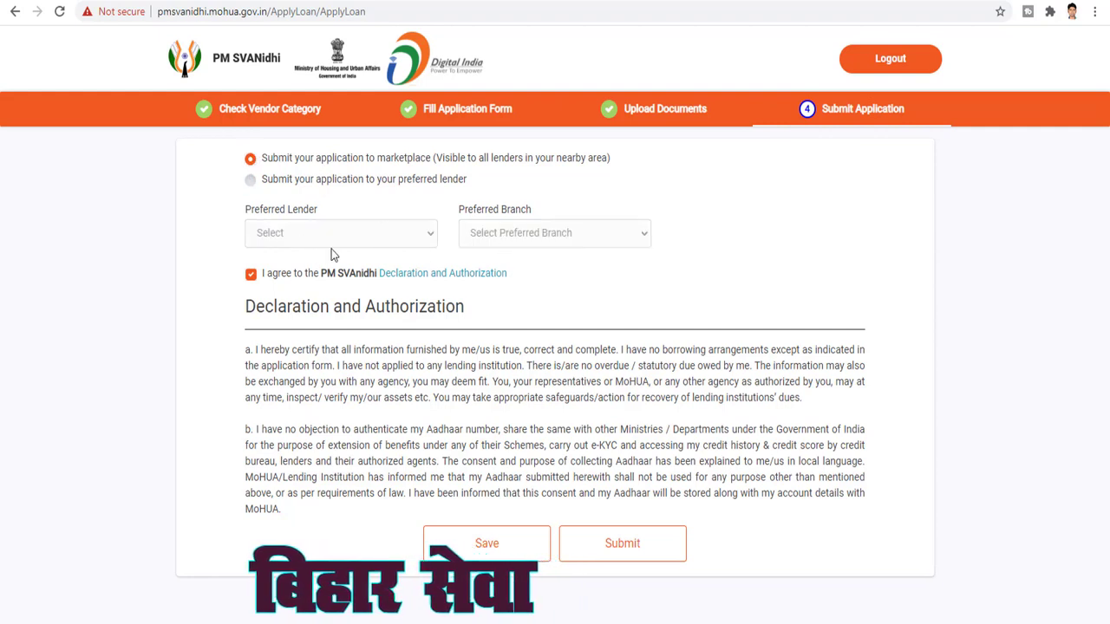
click(508, 545)
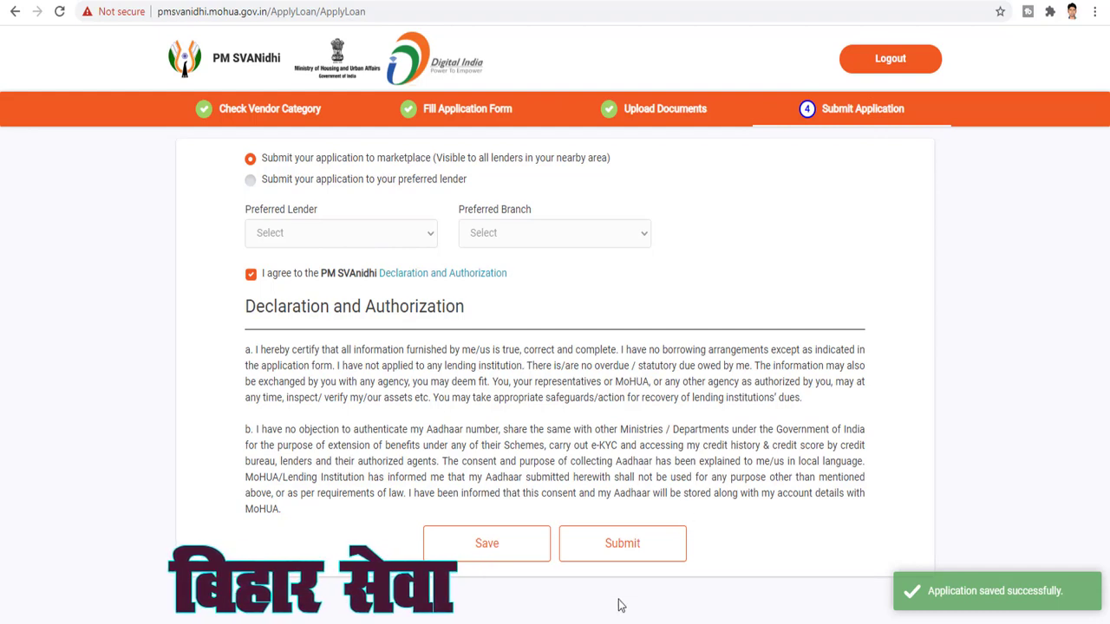
click(623, 550)
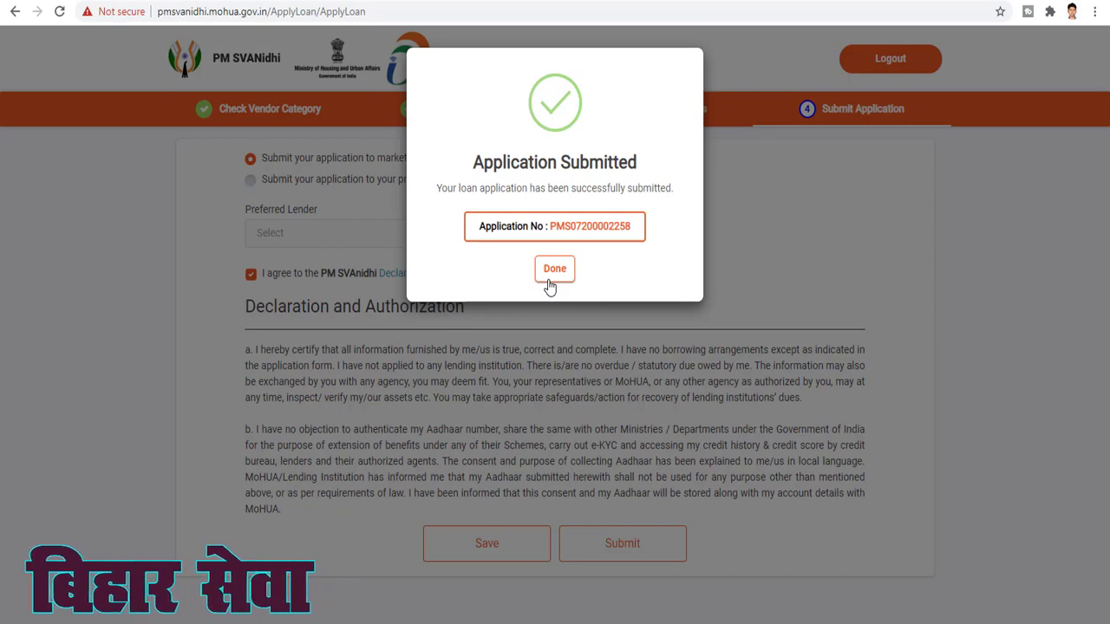
Dismiss the confirmation, scroll through the submitted Common Loan Application Form, then return to the status tab
click(554, 269)
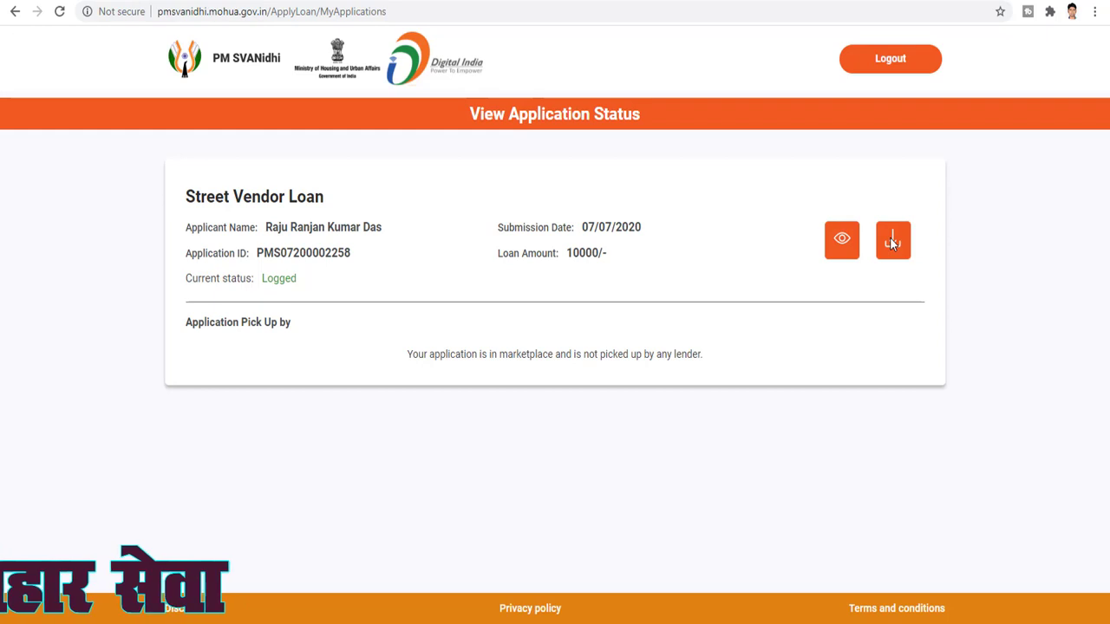
click(844, 248)
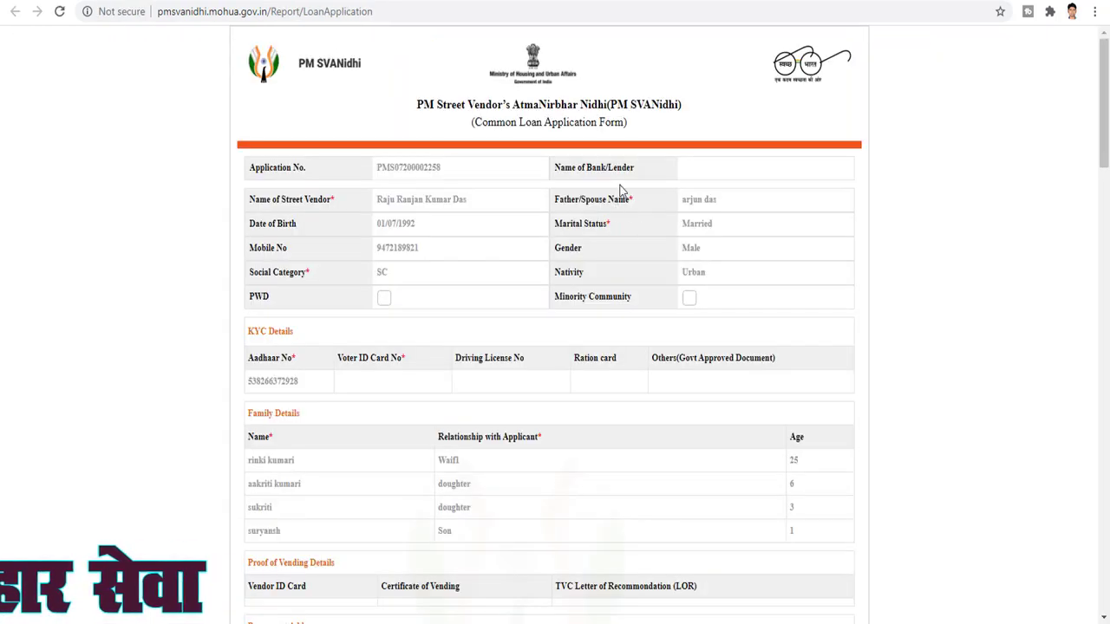
scroll(619, 190, down, 4)
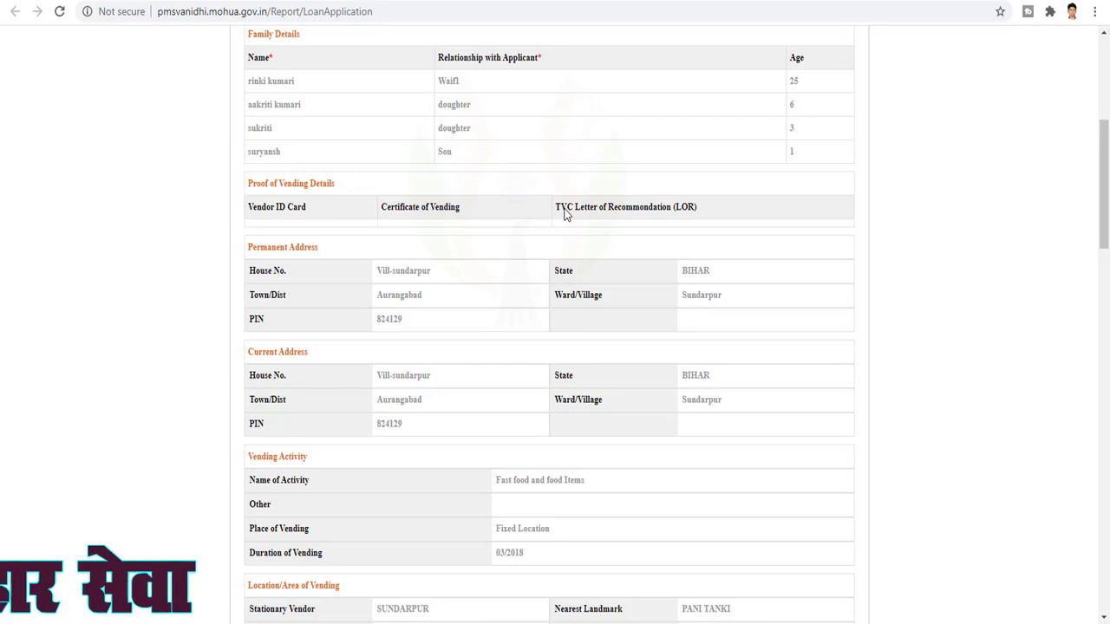
scroll(564, 215, down, 20)
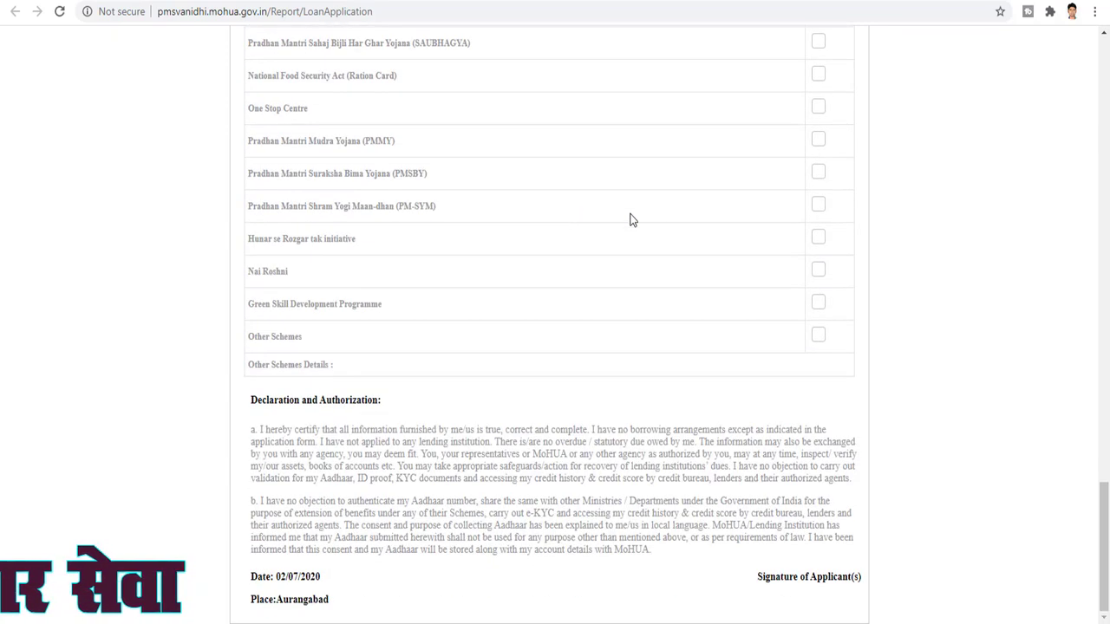
scroll(803, 621, up, 6)
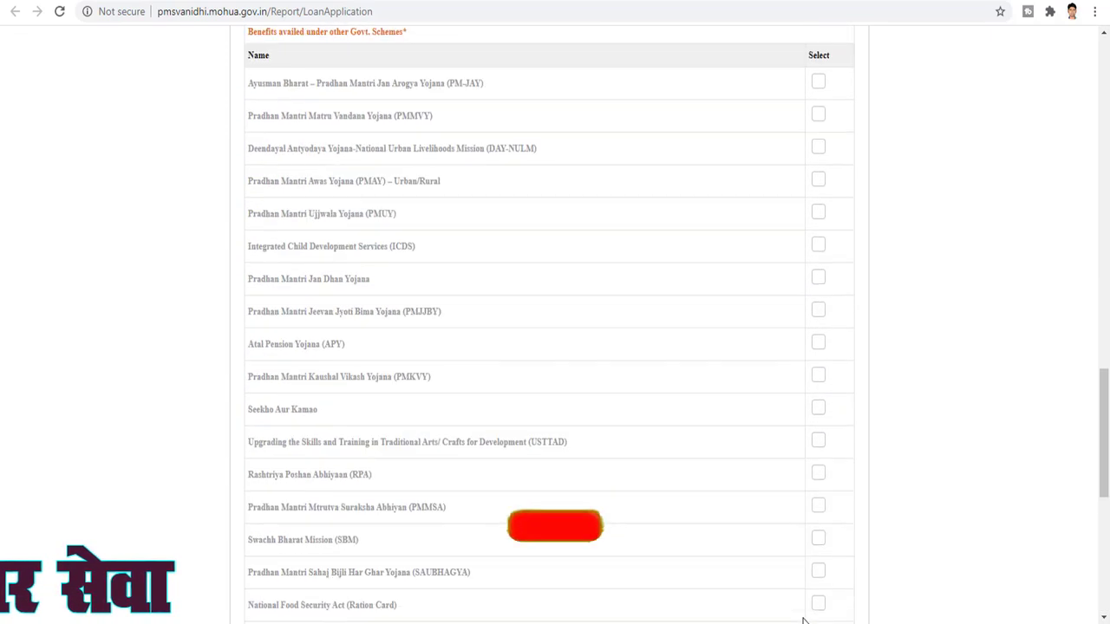
scroll(803, 621, up, 15)
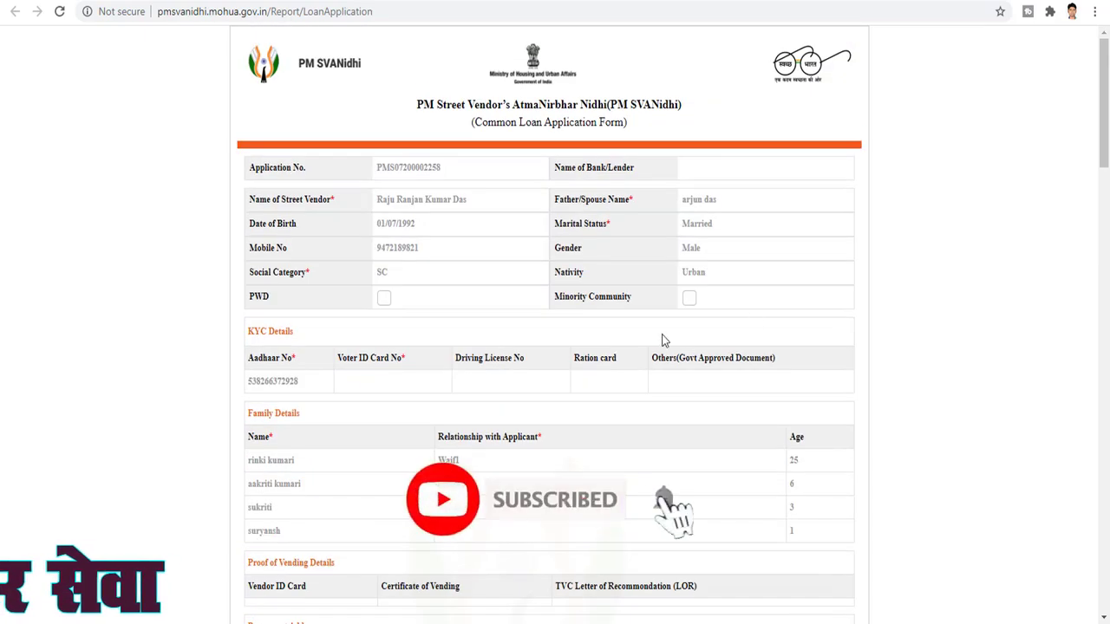
click(434, 1)
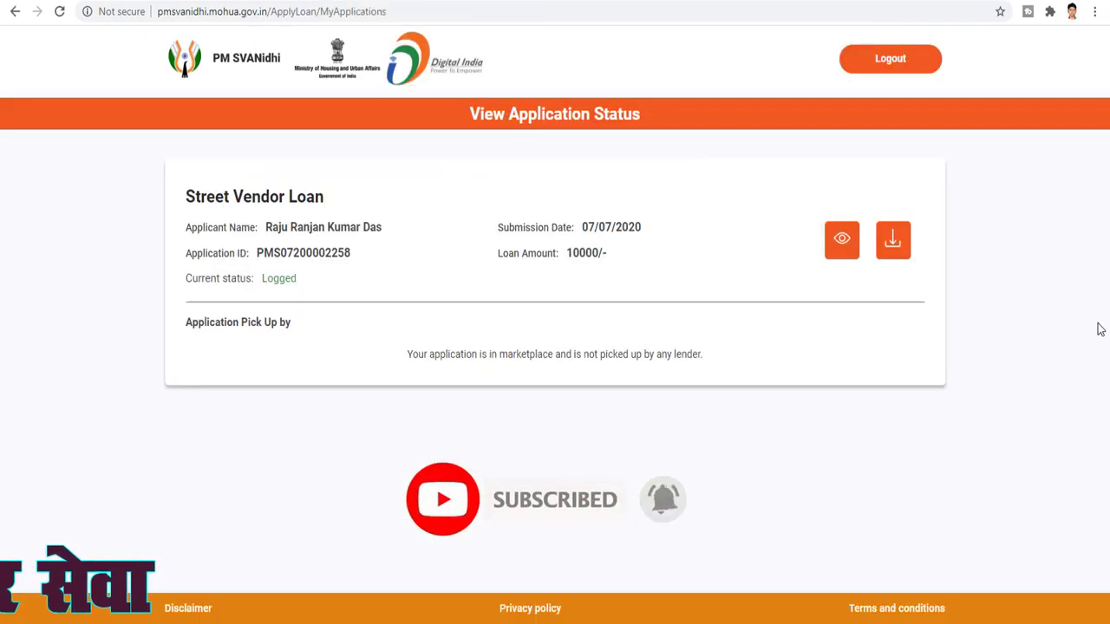
Download the application zip, open it from its folder in WinRAR, and launch the loan PDF
click(893, 239)
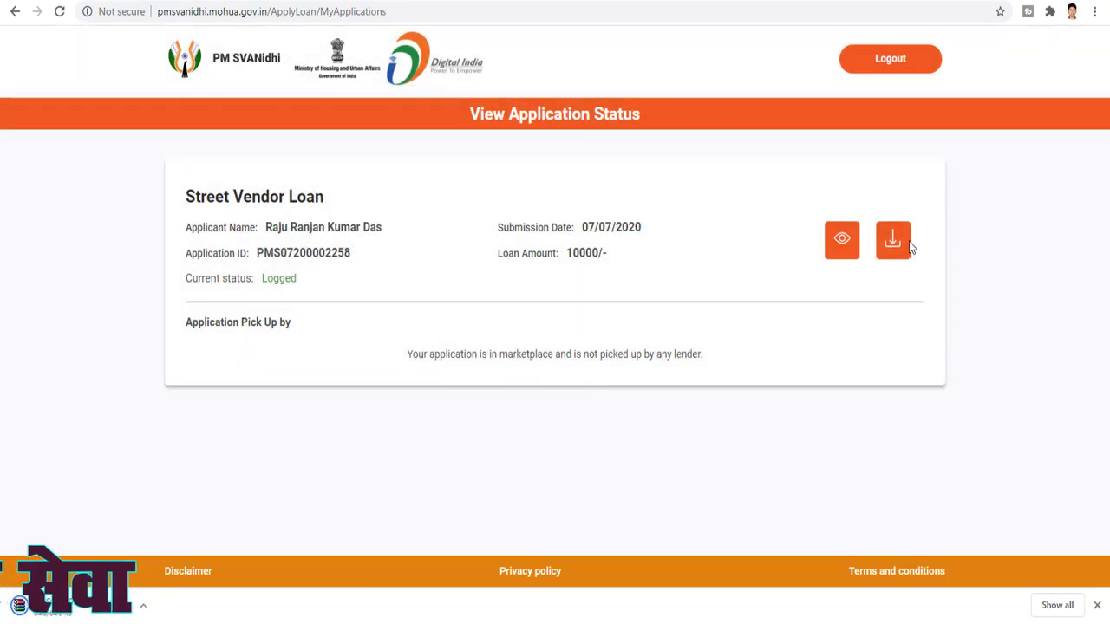
click(144, 606)
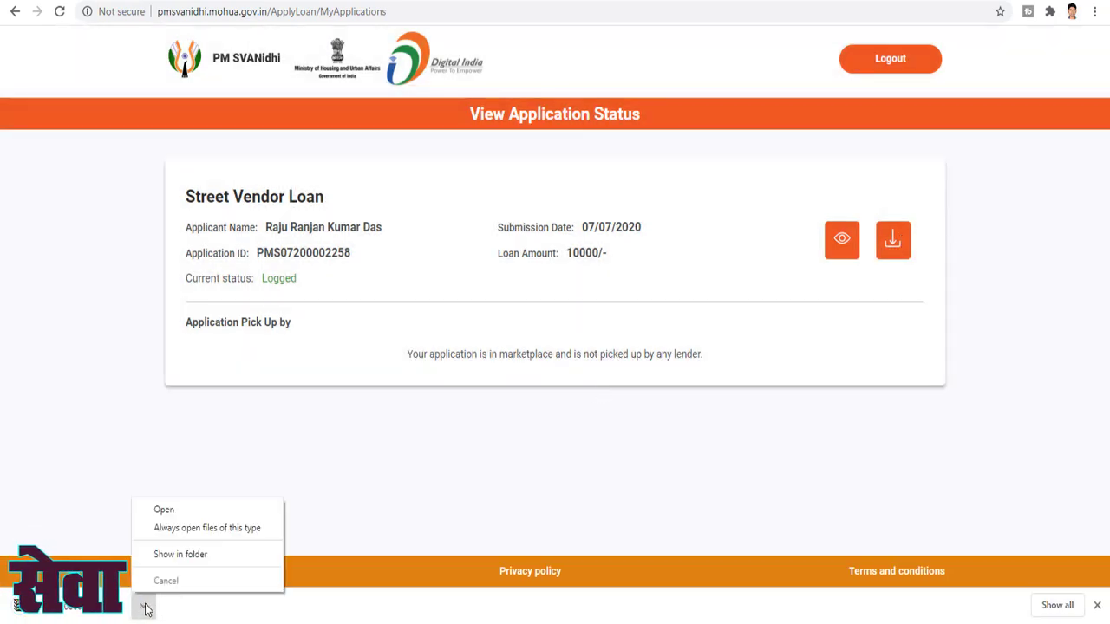
click(171, 559)
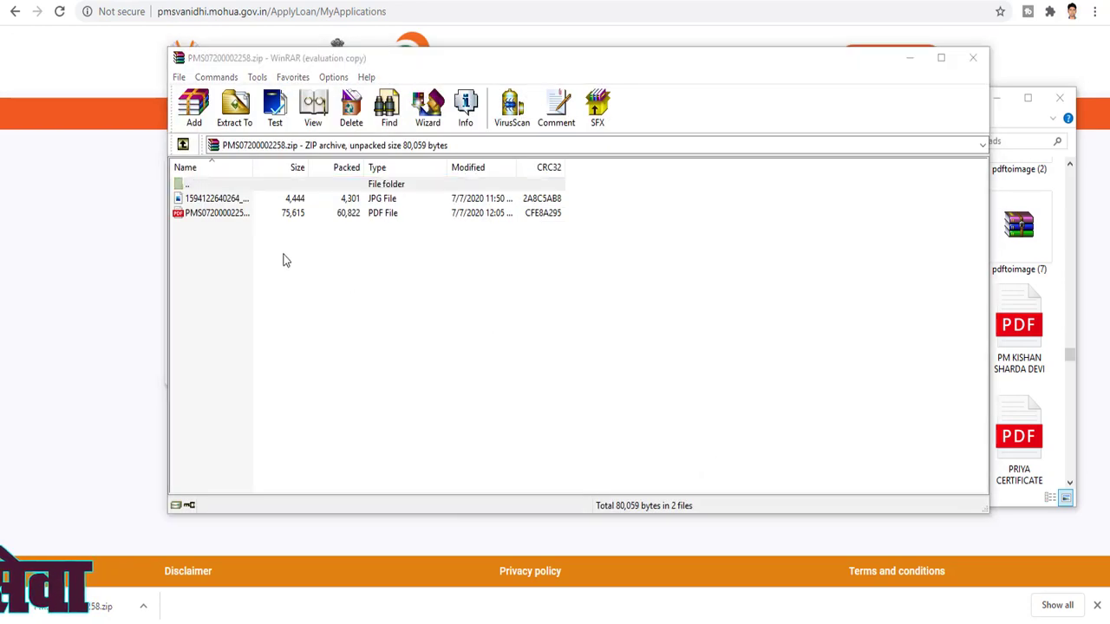
click(688, 231)
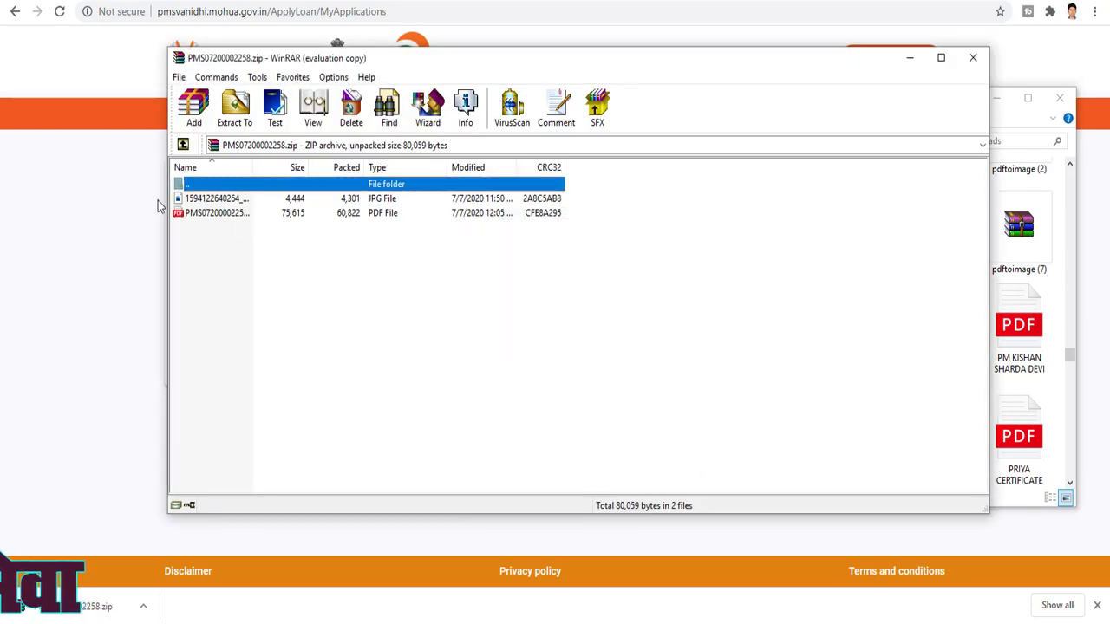
double_click(210, 216)
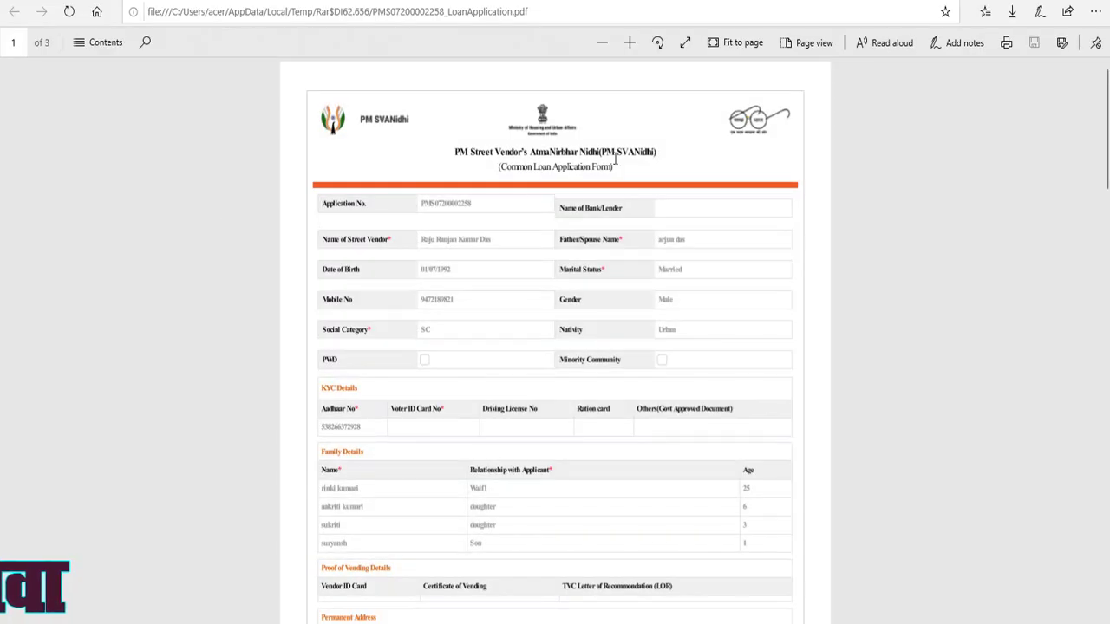
Scroll through the 3-page loan PDF, close it and WinRAR, and bring Edge back to the front
scroll(615, 167, down, 20)
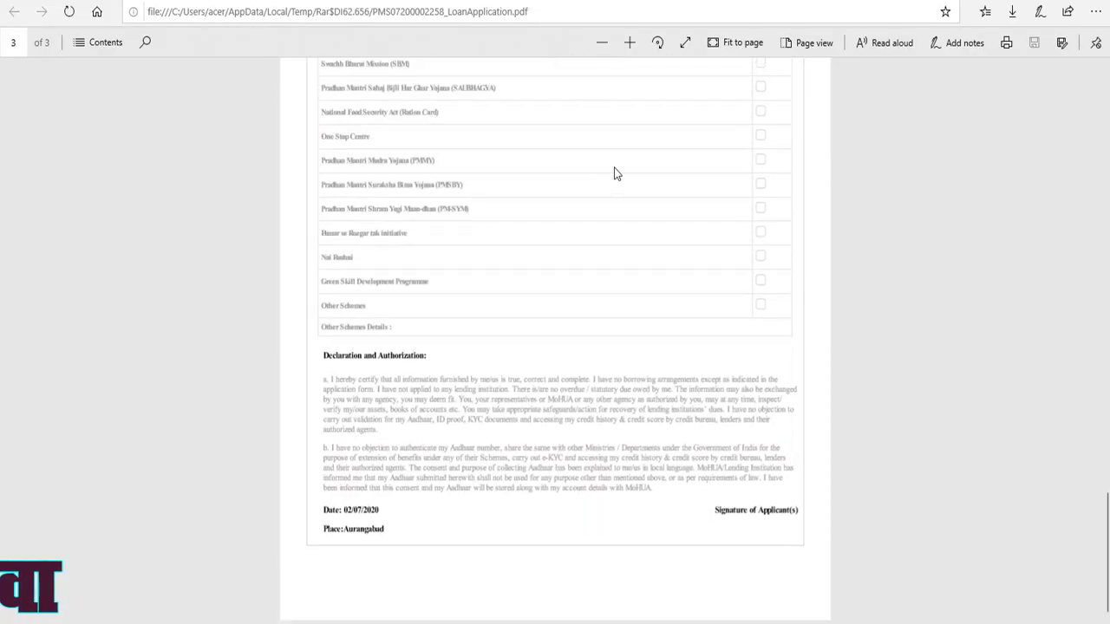
scroll(682, 513, up, 20)
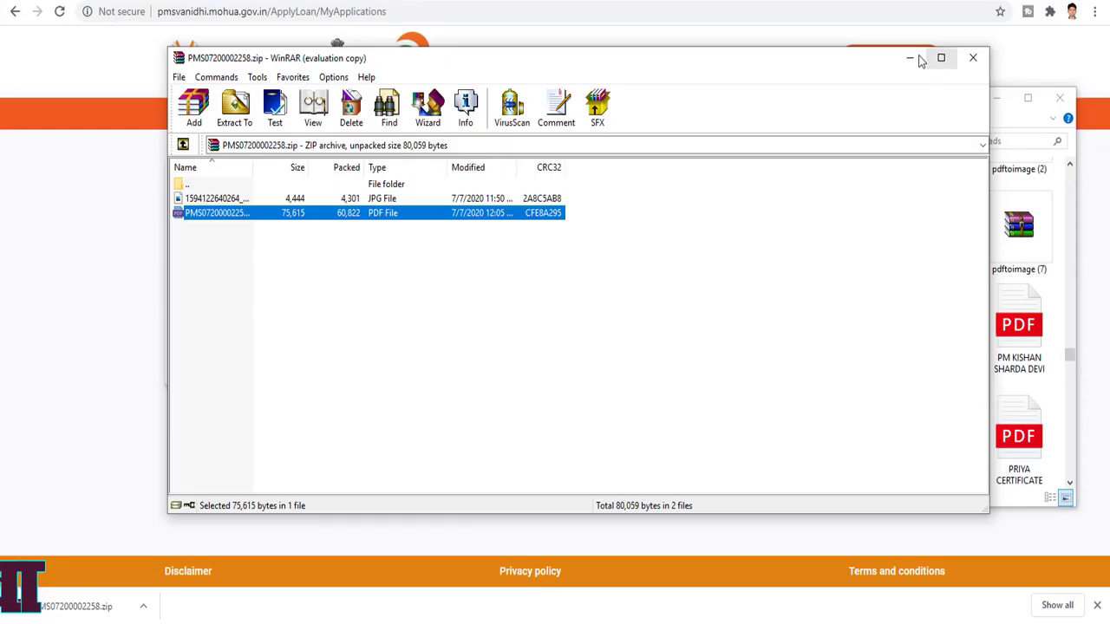
click(974, 54)
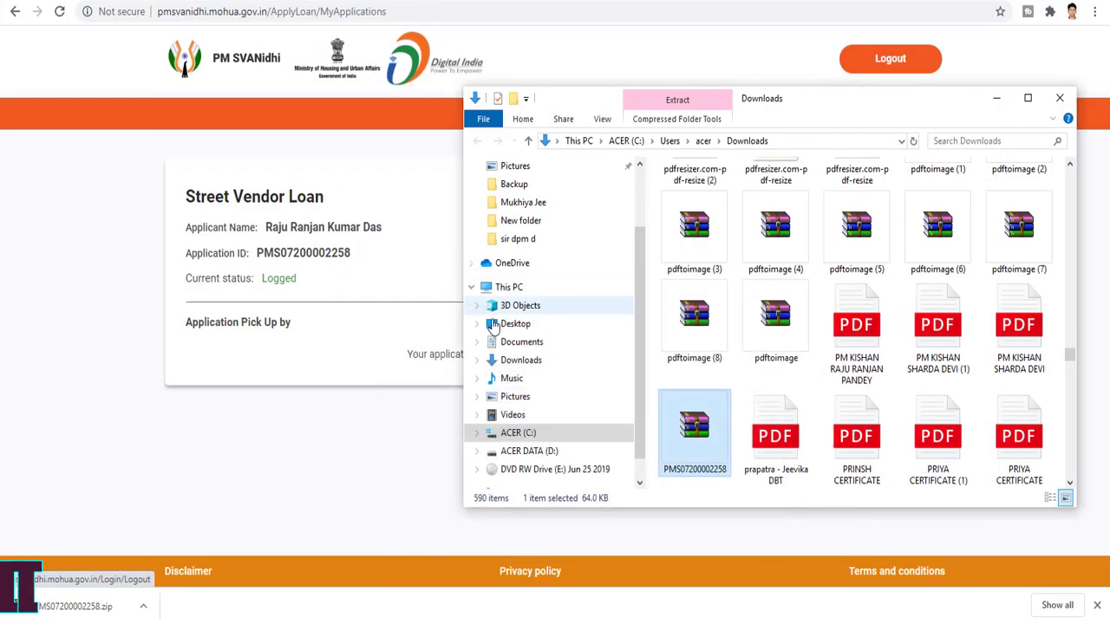
click(277, 487)
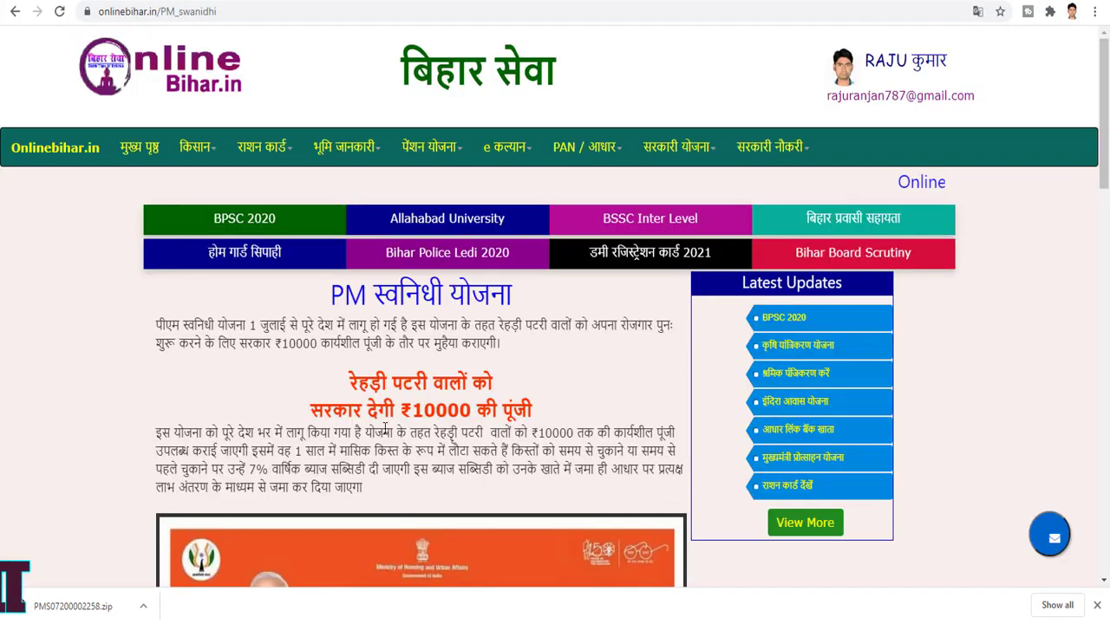
scroll(402, 324, down, 10)
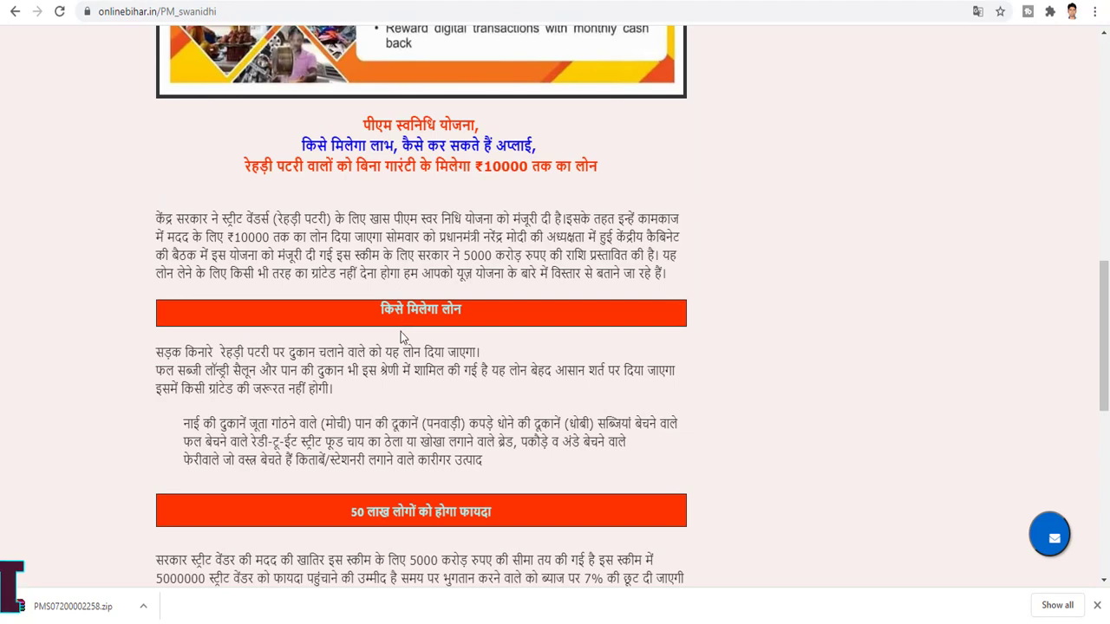
scroll(401, 337, down, 3)
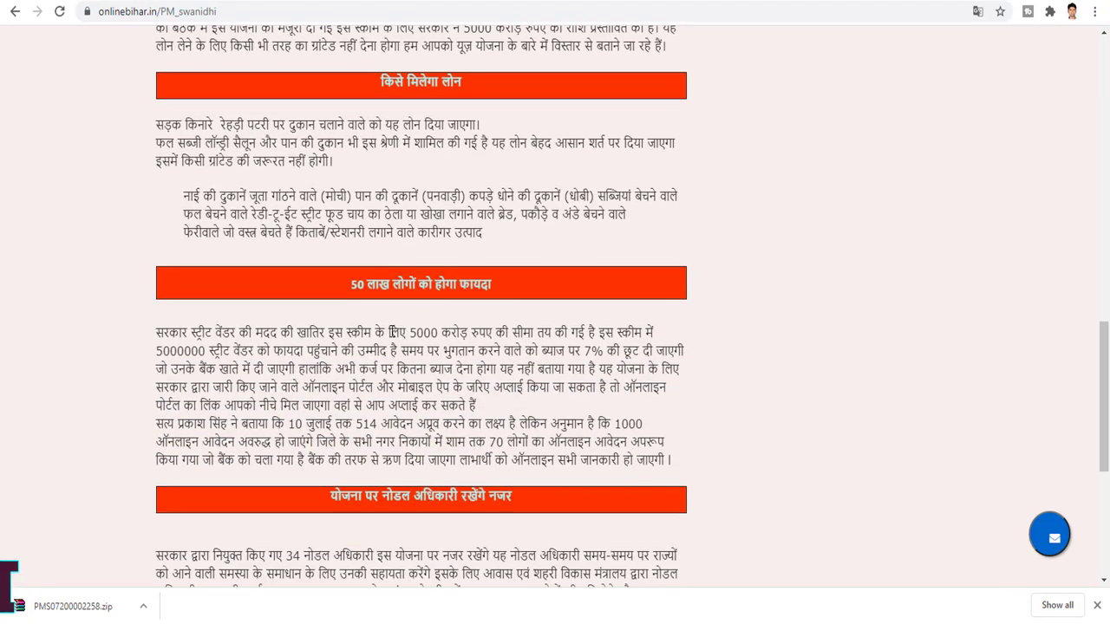
scroll(392, 332, down, 5)
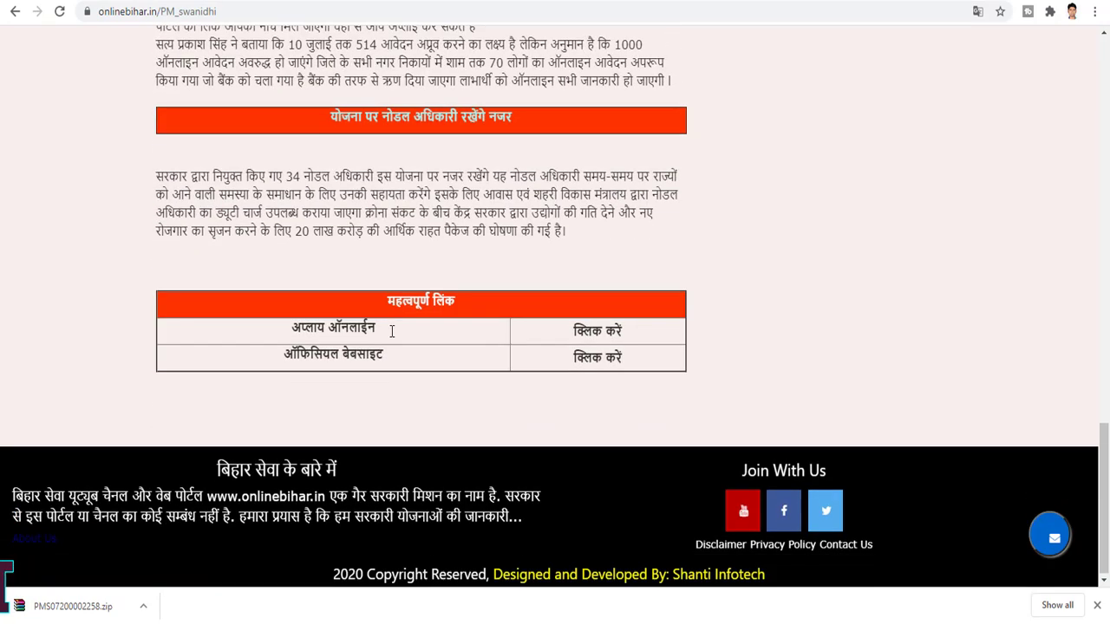
scroll(496, 344, up, 5)
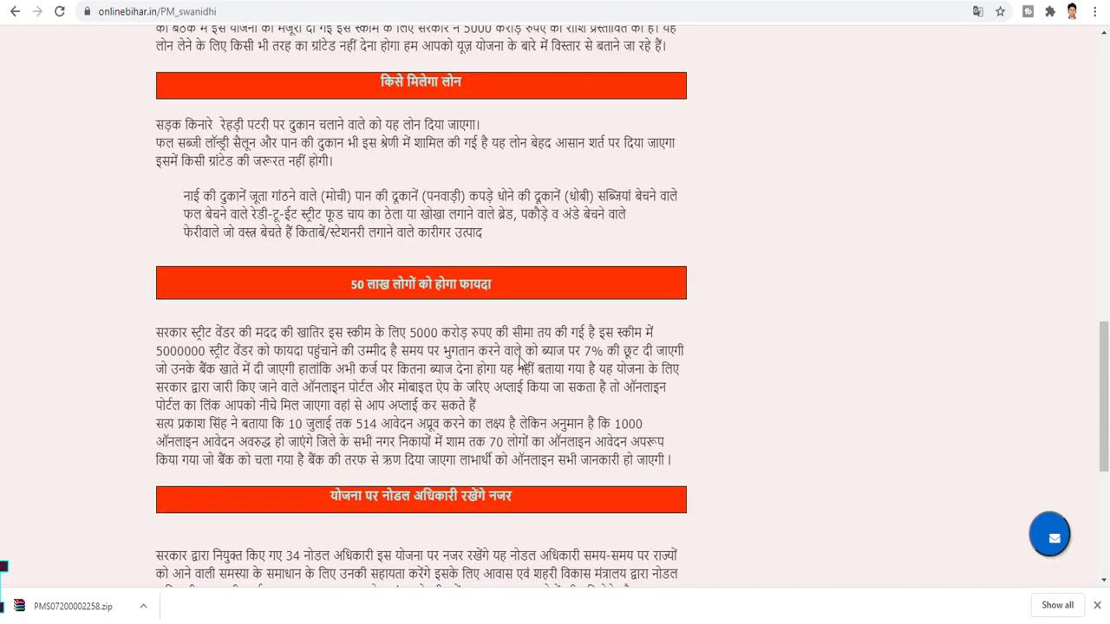
scroll(512, 356, up, 7)
scroll(516, 369, up, 6)
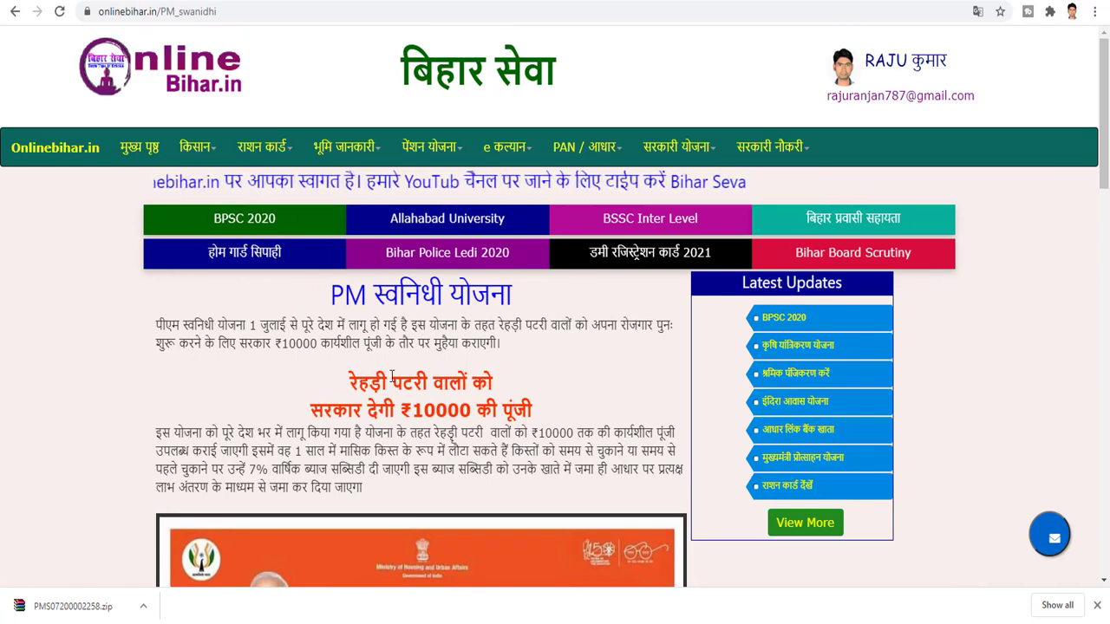
scroll(417, 373, down, 2)
scroll(417, 371, up, 2)
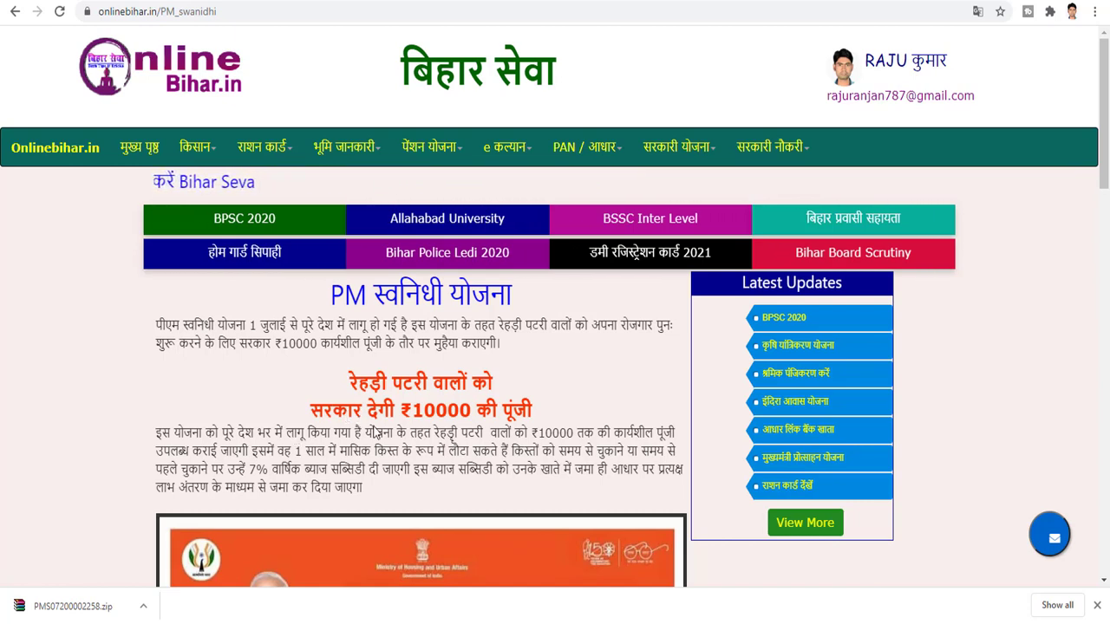
scroll(378, 431, down, 5)
scroll(378, 431, down, 3)
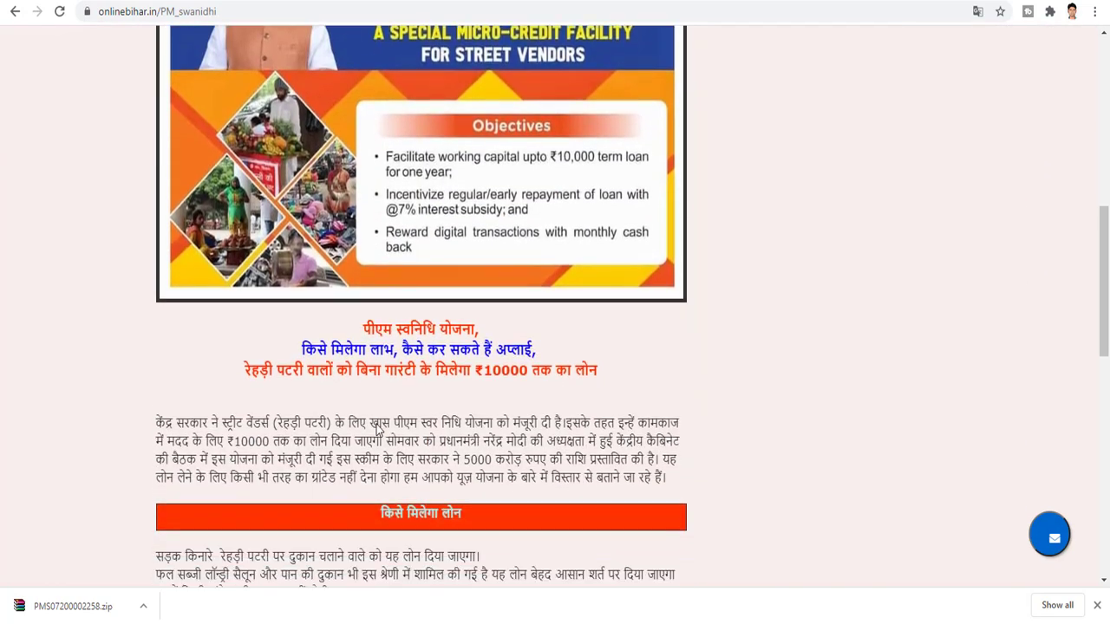
scroll(404, 447, down, 5)
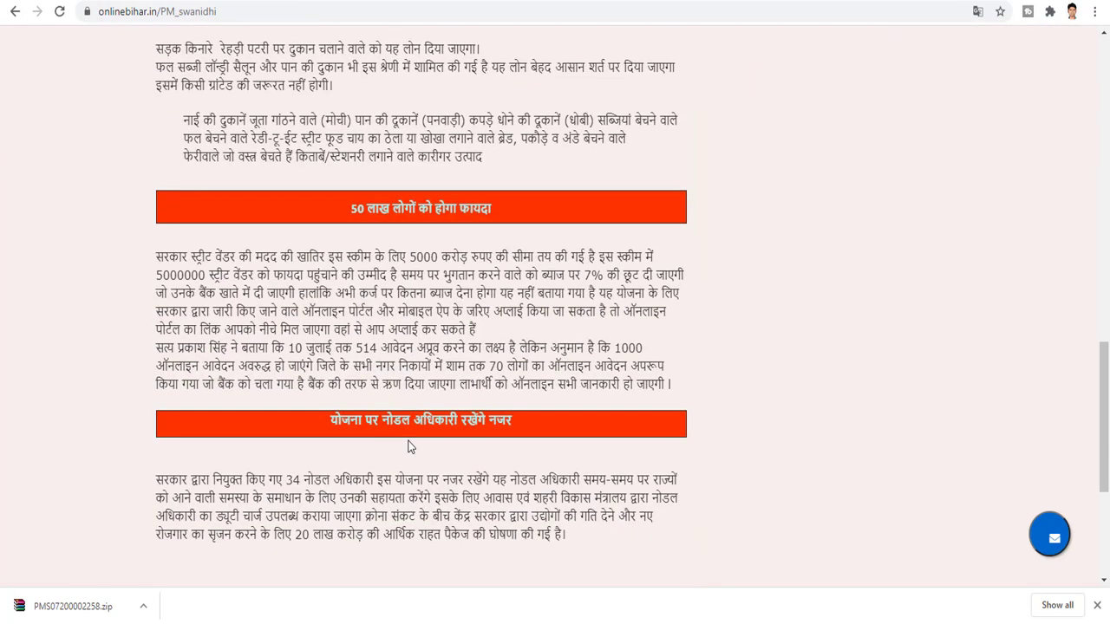